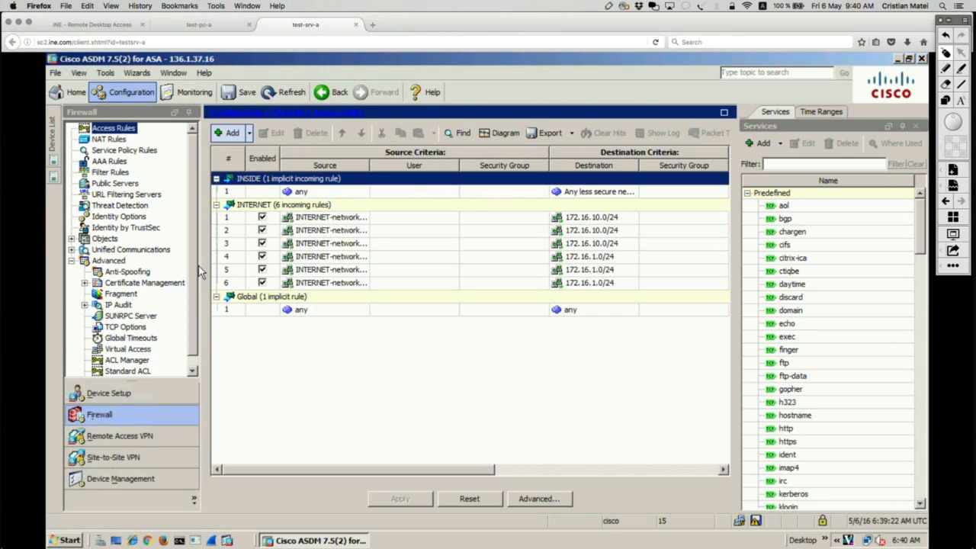
# Switch to the SecureCRT session on ASA3 and display the running access-group configuration.
pyautogui.press('super+Tab')
pyautogui.click(512, 165)
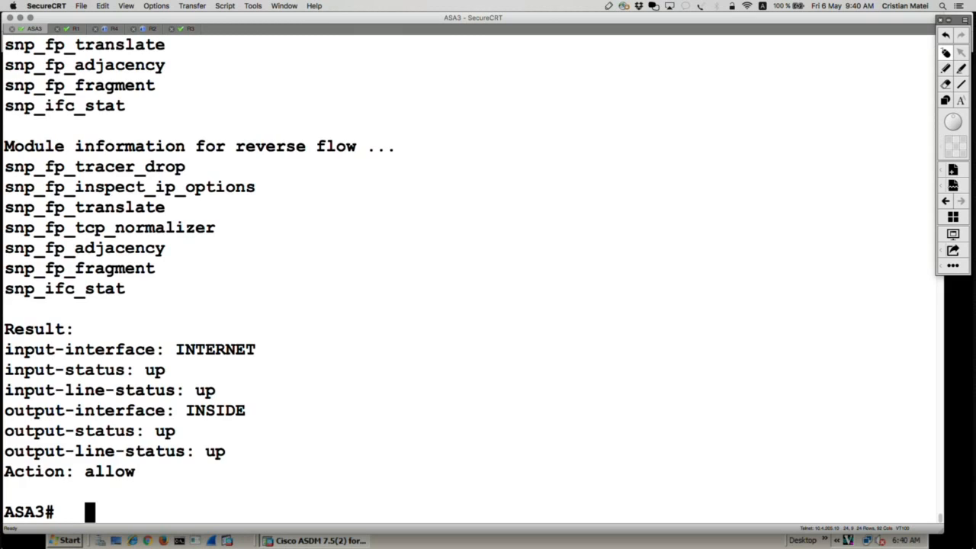
pyautogui.press('Return')
pyautogui.press('Return')
pyautogui.press('Return')
pyautogui.write('show run acce')
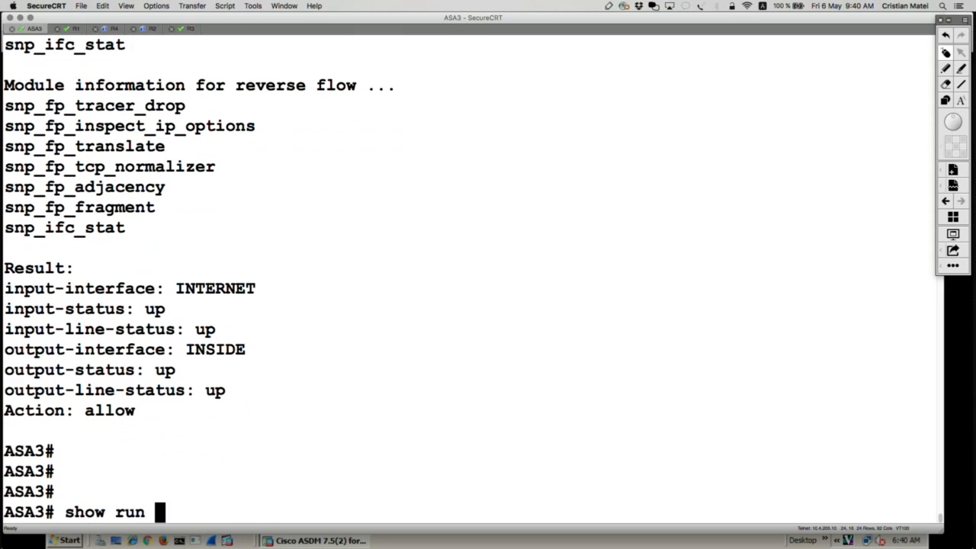
pyautogui.press('Tab')
pyautogui.write('gr')
pyautogui.press('Tab')
pyautogui.press('Return')
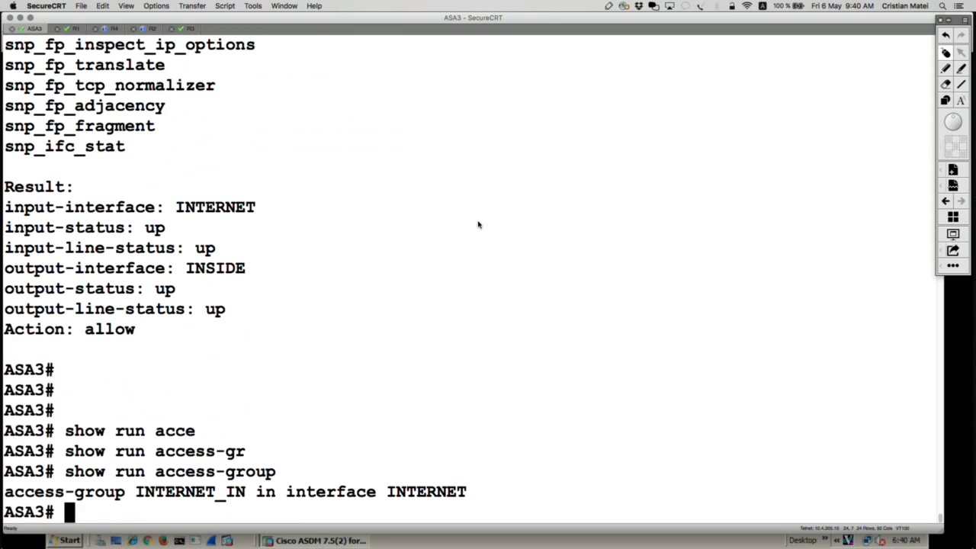
# Enter global configuration mode on ASA3 and try to clear the access-group configuration by the name INTERNET_IN.
pyautogui.write('conf t')
pyautogui.press('Return')
pyautogui.write('cle')
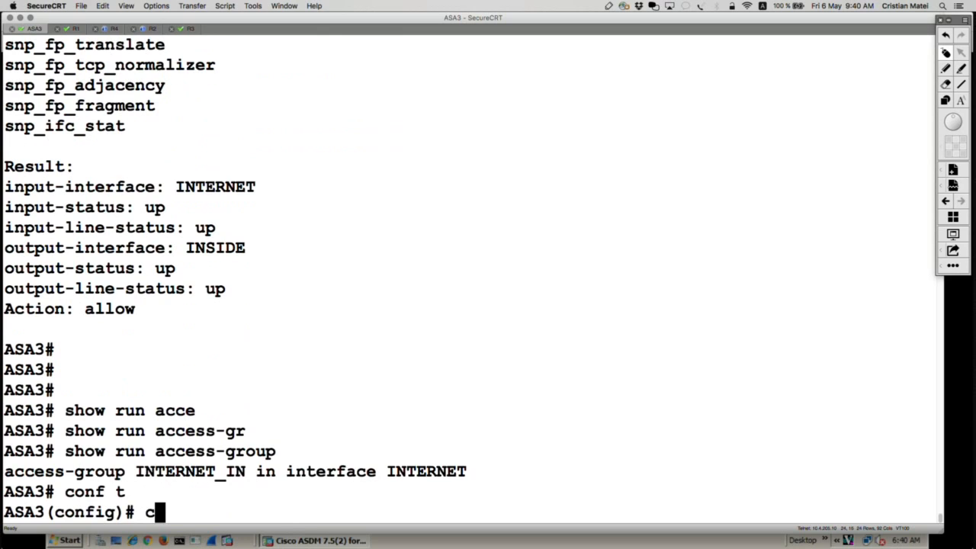
pyautogui.press('Tab')
pyautogui.write('conf')
pyautogui.press('Tab')
pyautogui.write('ar configure a')
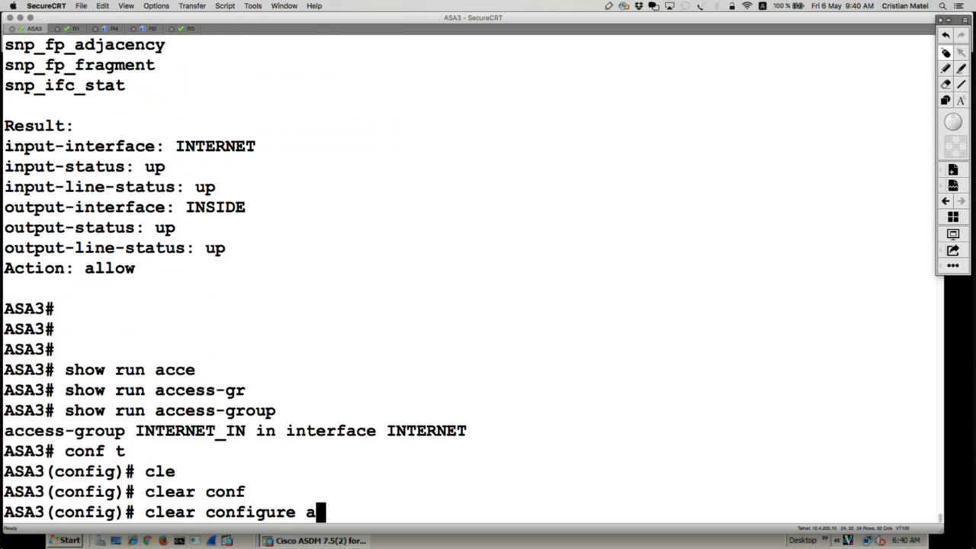
pyautogui.write('cce')
pyautogui.press('Tab')
pyautogui.write('gr')
pyautogui.press('Tab')
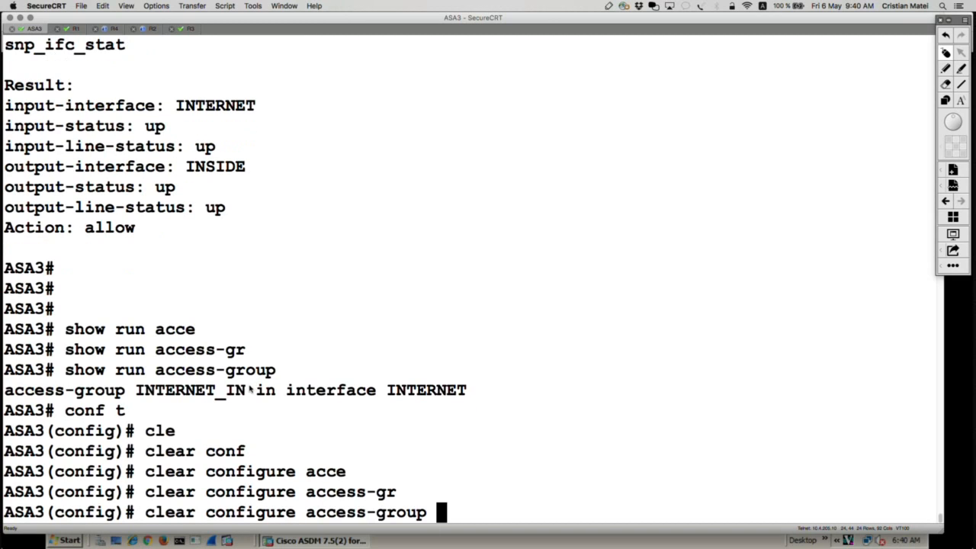
pyautogui.moveTo(245, 391); pyautogui.dragTo(137, 391)
pyautogui.write('INTERNET_IN')
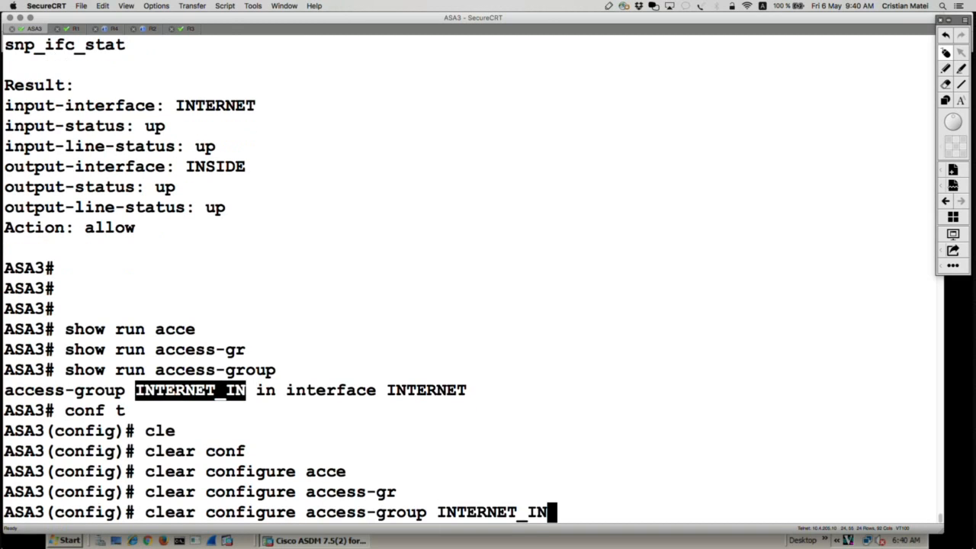
pyautogui.press('Return')
# Drop the INTERNET_IN argument, list the command's options, and run clear configure access-group without a name.
pyautogui.press('Up')
pyautogui.press('BackSpace')
pyautogui.press('BackSpace')
pyautogui.press('BackSpace')
pyautogui.press('BackSpace')
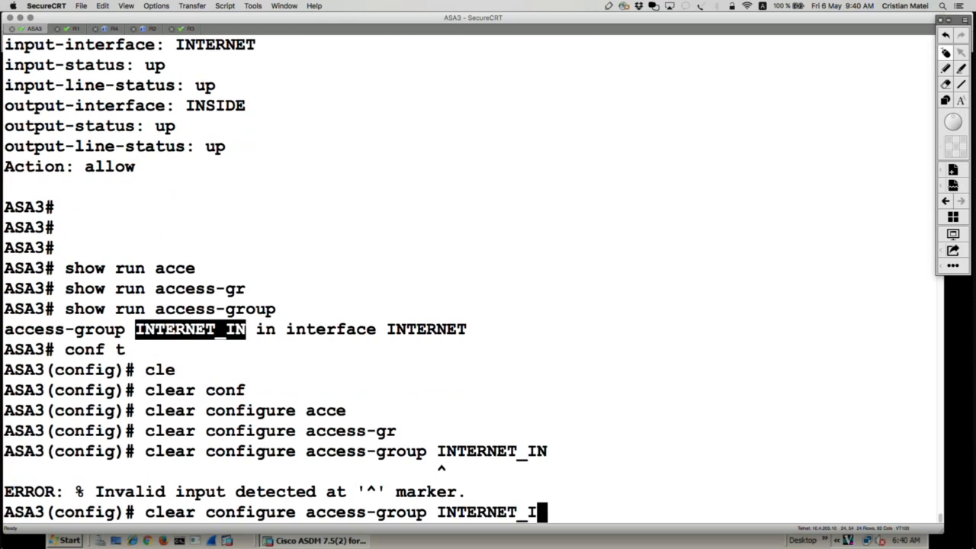
pyautogui.press('BackSpace')
pyautogui.press('BackSpace')
pyautogui.press('BackSpace')
pyautogui.press('BackSpace')
pyautogui.press('BackSpace')
pyautogui.press('BackSpace')
pyautogui.press('BackSpace')
pyautogui.write('?')
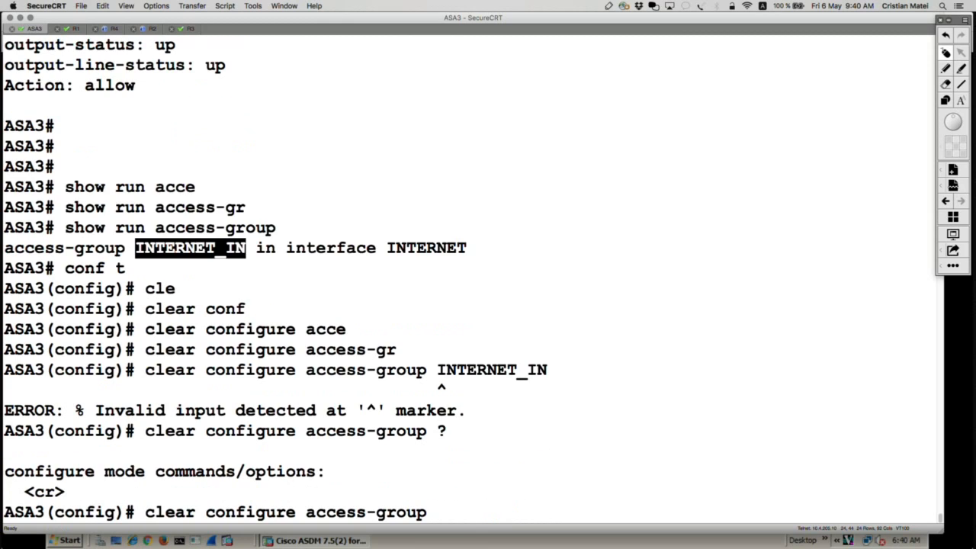
pyautogui.press('Return')
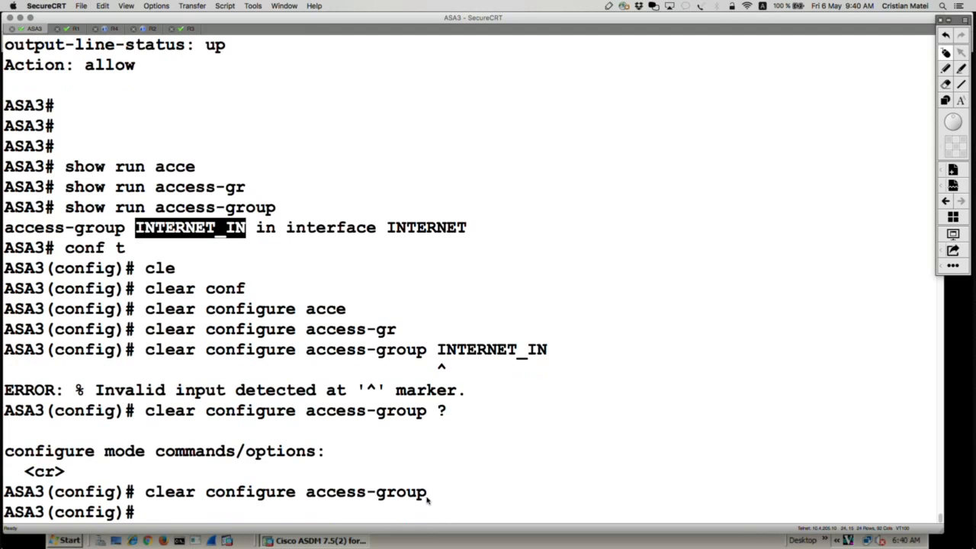
pyautogui.moveTo(436, 497); pyautogui.dragTo(138, 496)
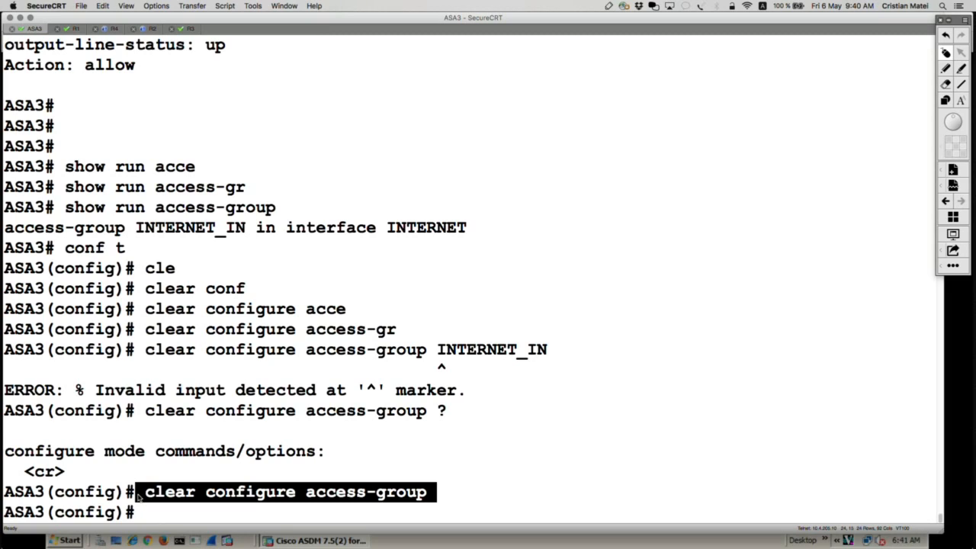
pyautogui.click(138, 494)
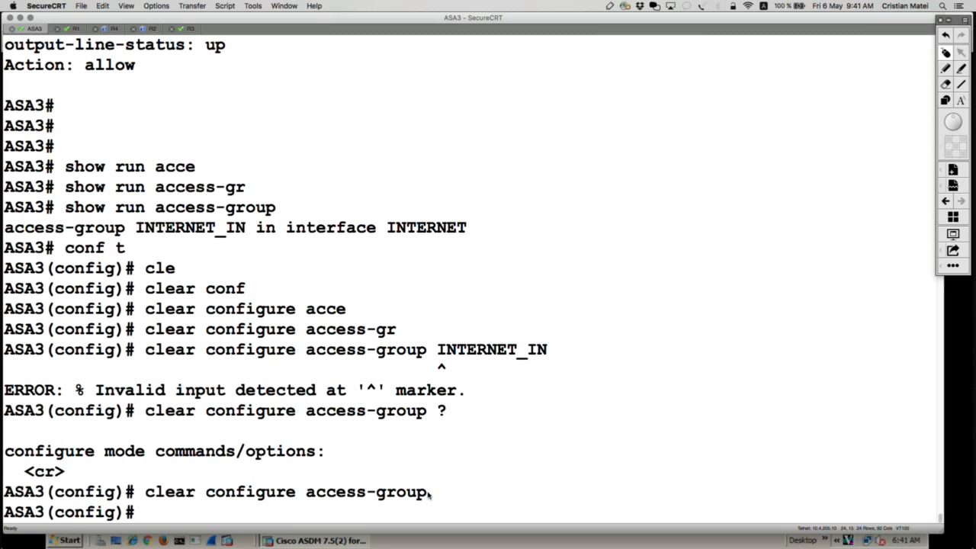
pyautogui.moveTo(429, 494); pyautogui.dragTo(145, 495)
pyautogui.press('super+c')
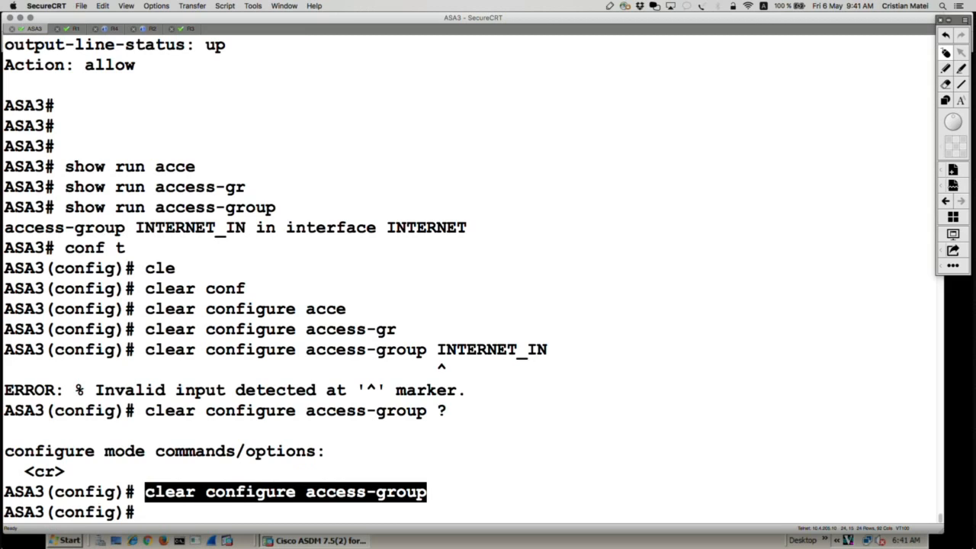
# Run show run access-group to check the interface ACL bindings from configuration mode.
pyautogui.write('show run acce')
pyautogui.press('Tab')
pyautogui.press('super+v')
pyautogui.write('gr')
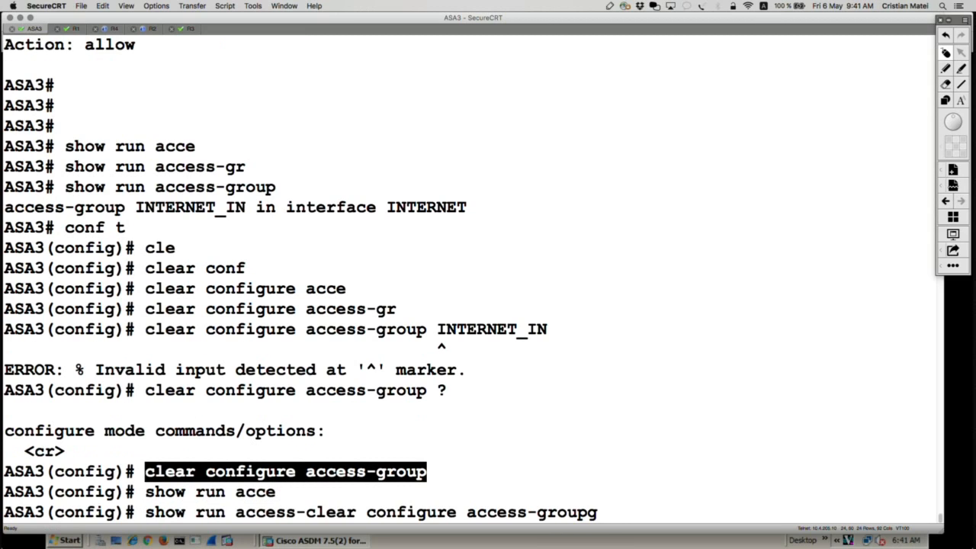
pyautogui.press('Tab')
pyautogui.press('BackSpace')
pyautogui.press('BackSpace')
pyautogui.press('BackSpace')
pyautogui.press('BackSpace')
pyautogui.press('BackSpace')
pyautogui.press('BackSpace')
pyautogui.press('BackSpace')
pyautogui.press('BackSpace')
pyautogui.press('BackSpace')
pyautogui.press('BackSpace')
pyautogui.press('BackSpace')
pyautogui.press('BackSpace')
pyautogui.press('BackSpace')
pyautogui.press('BackSpace')
pyautogui.press('BackSpace')
pyautogui.press('BackSpace')
pyautogui.press('BackSpace')
pyautogui.press('BackSpace')
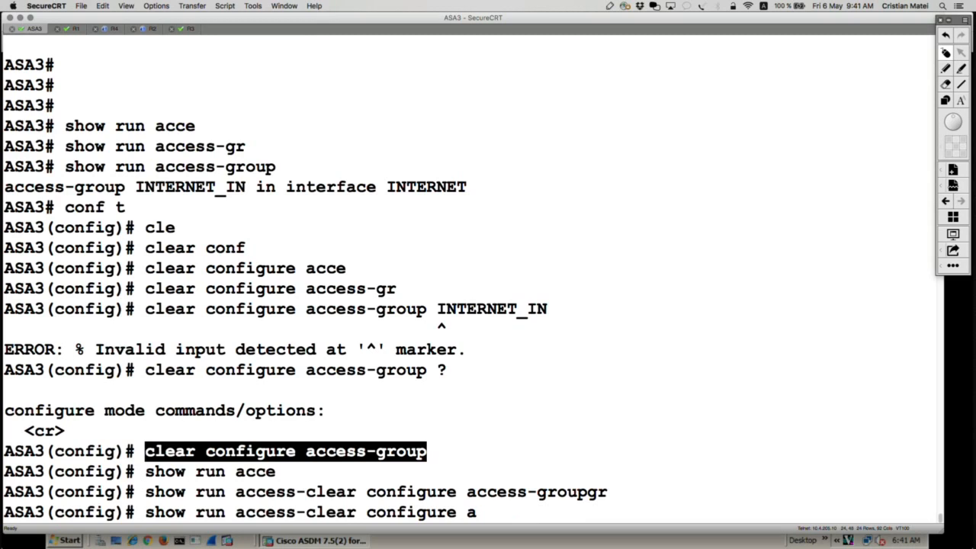
pyautogui.press('BackSpace')
pyautogui.press('BackSpace')
pyautogui.press('BackSpace')
pyautogui.press('BackSpace')
pyautogui.press('BackSpace')
pyautogui.press('BackSpace')
pyautogui.press('BackSpace')
pyautogui.press('BackSpace')
pyautogui.press('BackSpace')
pyautogui.press('BackSpace')
pyautogui.press('BackSpace')
pyautogui.press('BackSpace')
pyautogui.press('BackSpace')
pyautogui.press('BackSpace')
pyautogui.press('BackSpace')
pyautogui.press('BackSpace')
pyautogui.press('BackSpace')
pyautogui.press('BackSpace')
pyautogui.press('BackSpace')
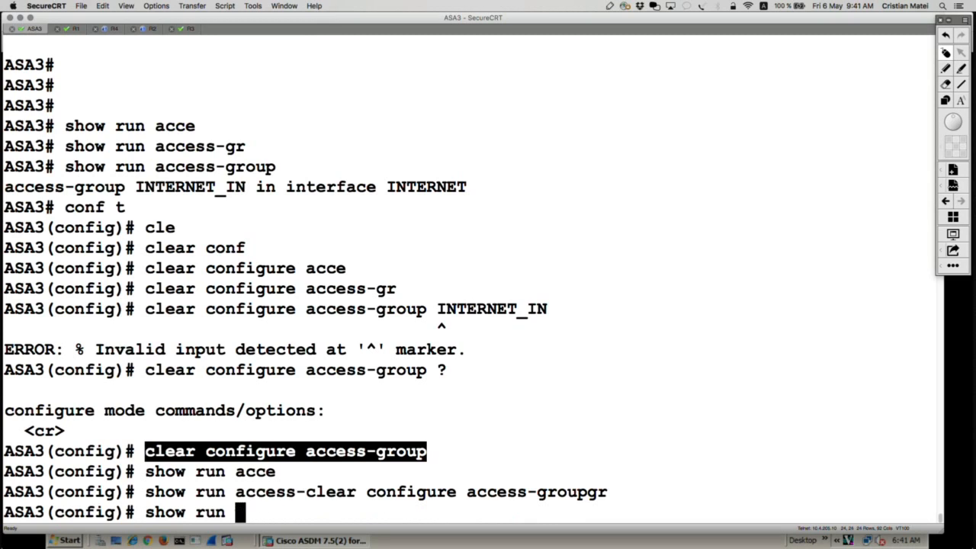
pyautogui.write('acce')
pyautogui.press('Tab')
pyautogui.write('g')
pyautogui.press('Tab')
pyautogui.press('Return')
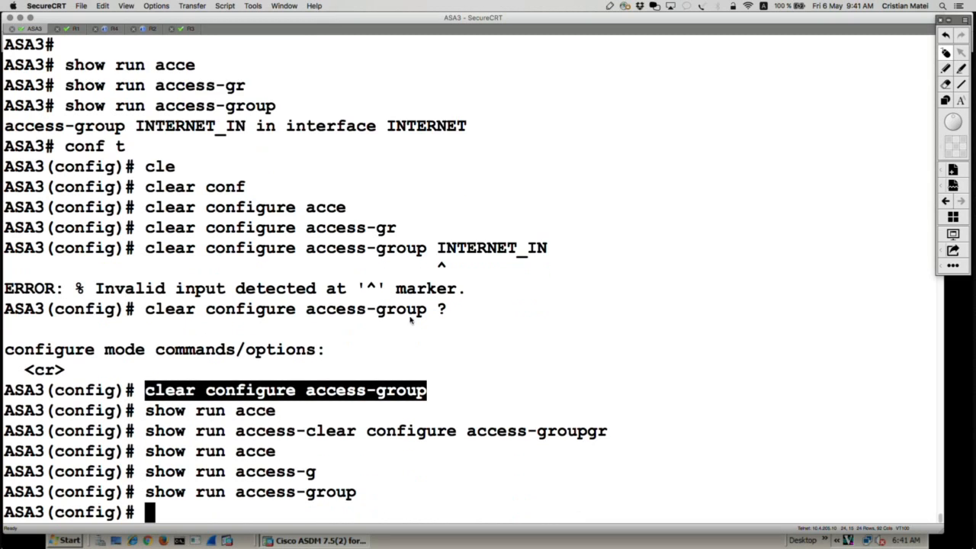
# Display the access-list entries in the running configuration with show run access-list.
pyautogui.write('show')
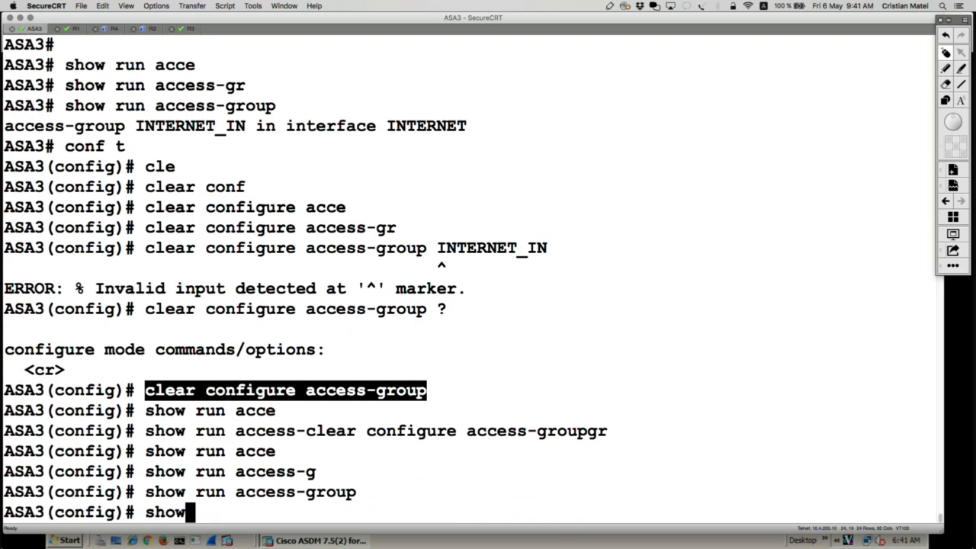
pyautogui.write(' run cce')
pyautogui.press('Tab')
pyautogui.press('BackSpace')
pyautogui.press('BackSpace')
pyautogui.press('BackSpace')
pyautogui.write('acce')
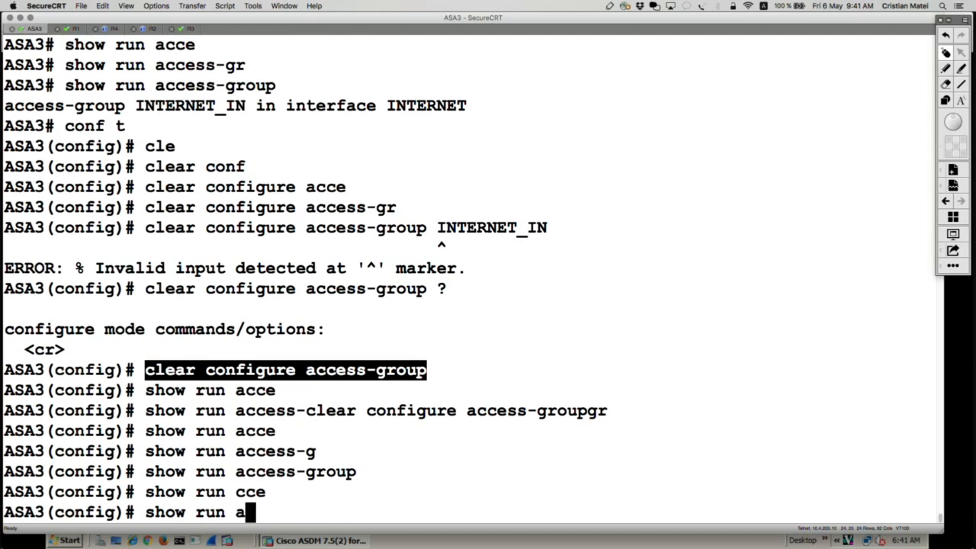
pyautogui.press('Tab')
pyautogui.write('l')
pyautogui.press('Tab')
pyautogui.press('Return')
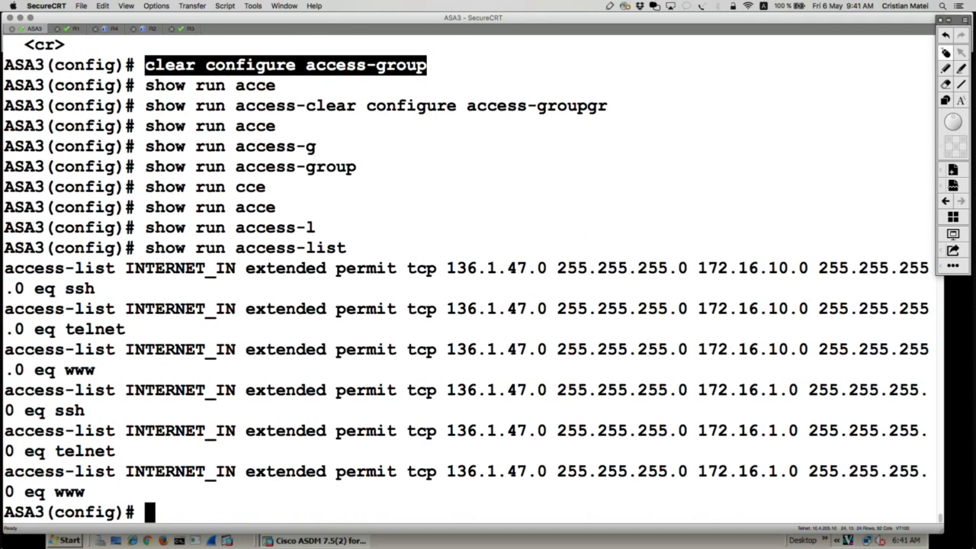
# Remove the whole ACL with clear configure access-list INTERNET_IN.
pyautogui.write('cle')
pyautogui.press('Tab')
pyautogui.write('conf')
pyautogui.press('Tab')
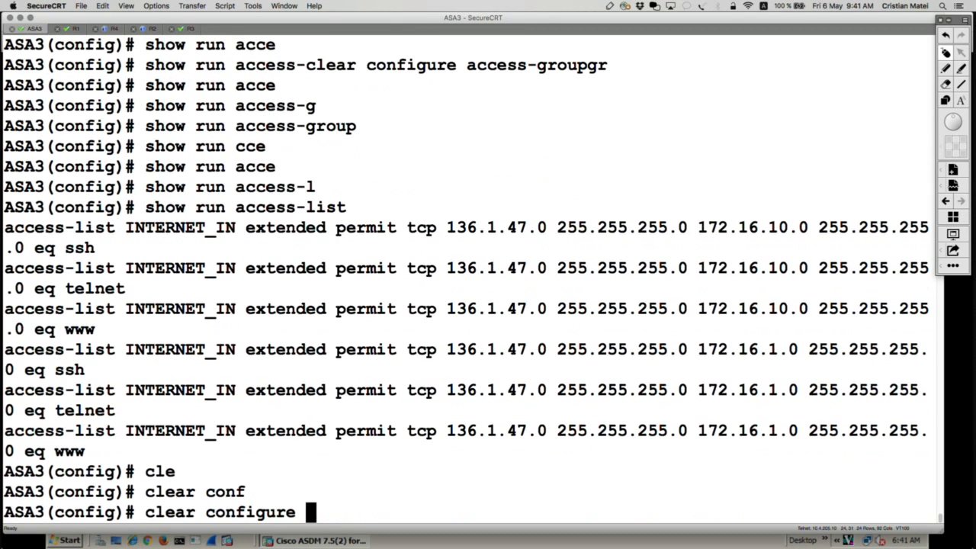
pyautogui.write('acc')
pyautogui.press('Tab')
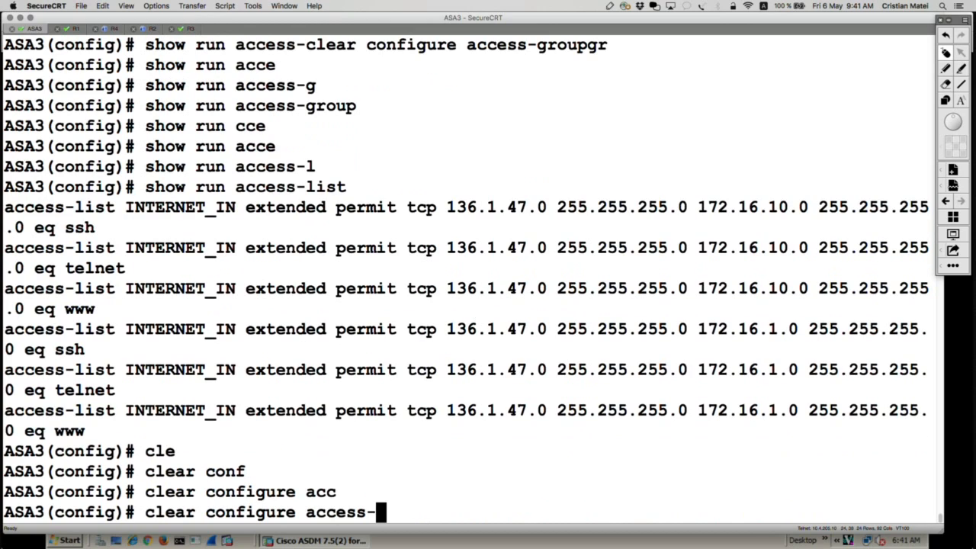
pyautogui.write('l')
pyautogui.press('Tab')
pyautogui.moveTo(238, 228); pyautogui.dragTo(129, 230)
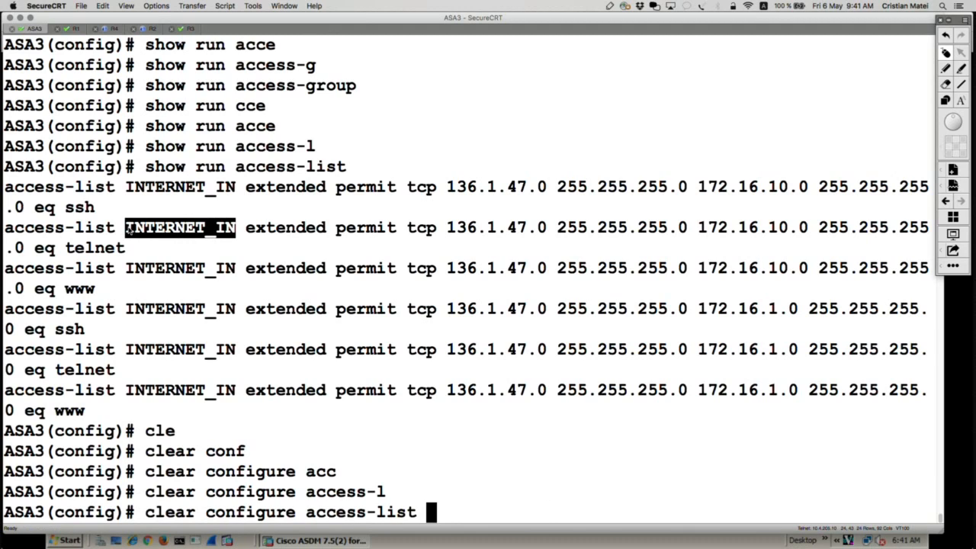
pyautogui.write('INTERNET_IN')
pyautogui.press('Return')
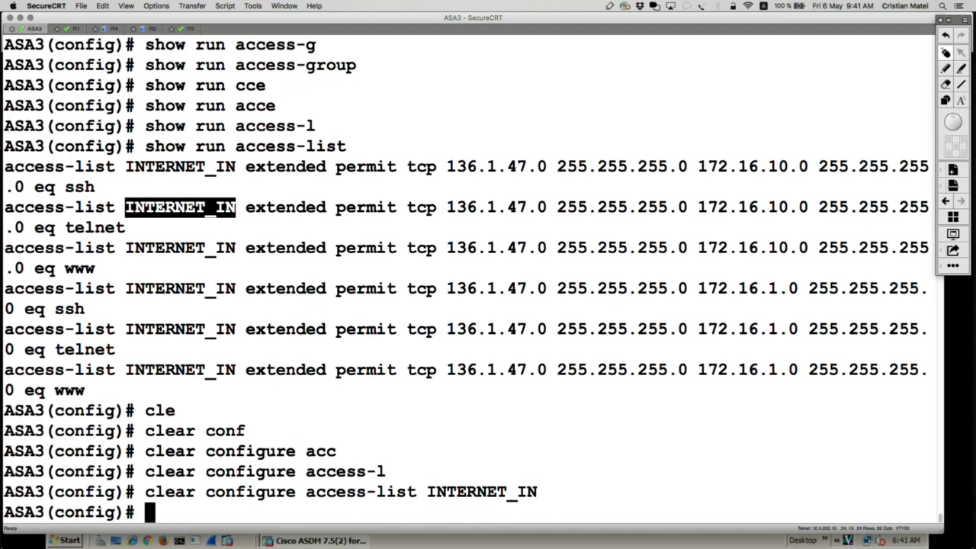
# Run show run access-list again to verify the ACL removal.
pyautogui.press('Up')
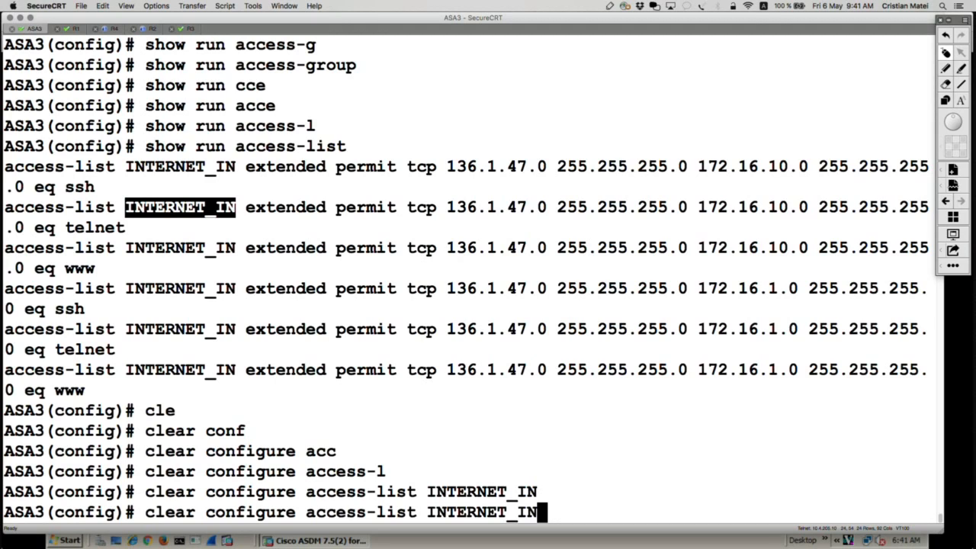
pyautogui.press('Up')
pyautogui.press('Return')
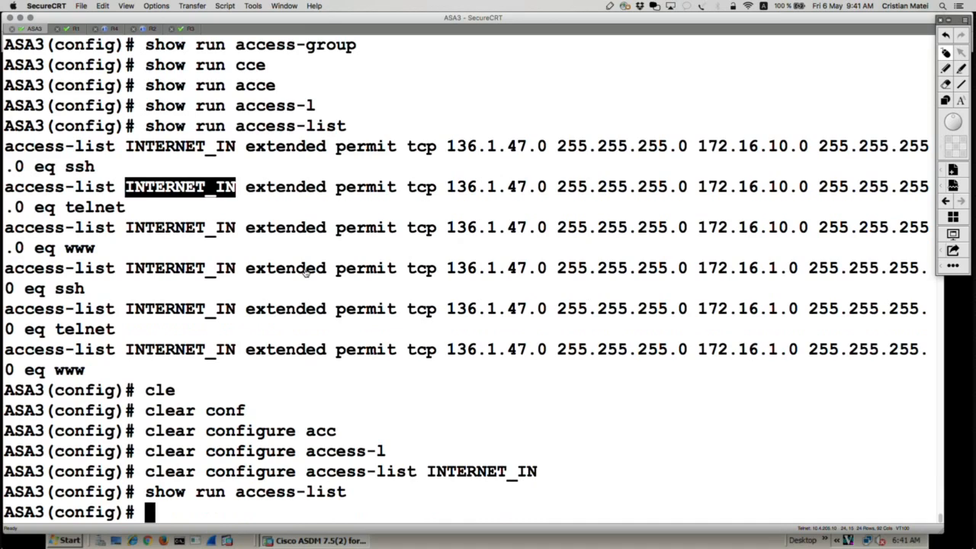
# Switch to Cisco ASDM in the Firefox remote desktop and refresh it with the device's current running configuration.
pyautogui.press('super+Tab')
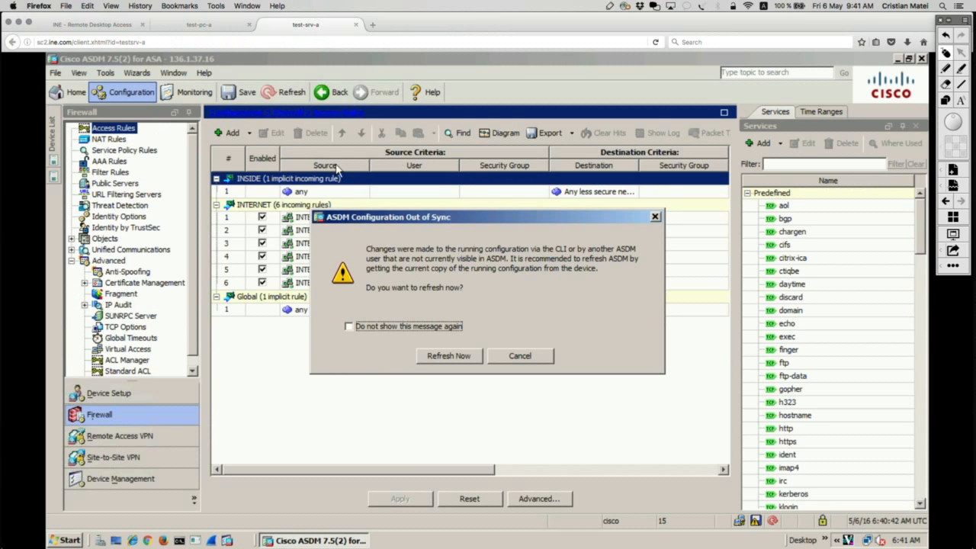
pyautogui.click(458, 356)
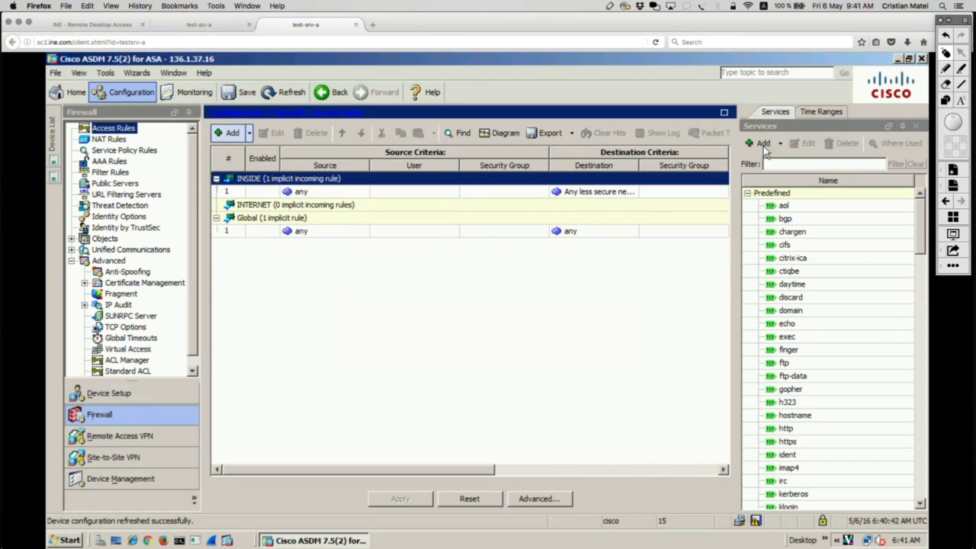
pyautogui.click(946, 101)
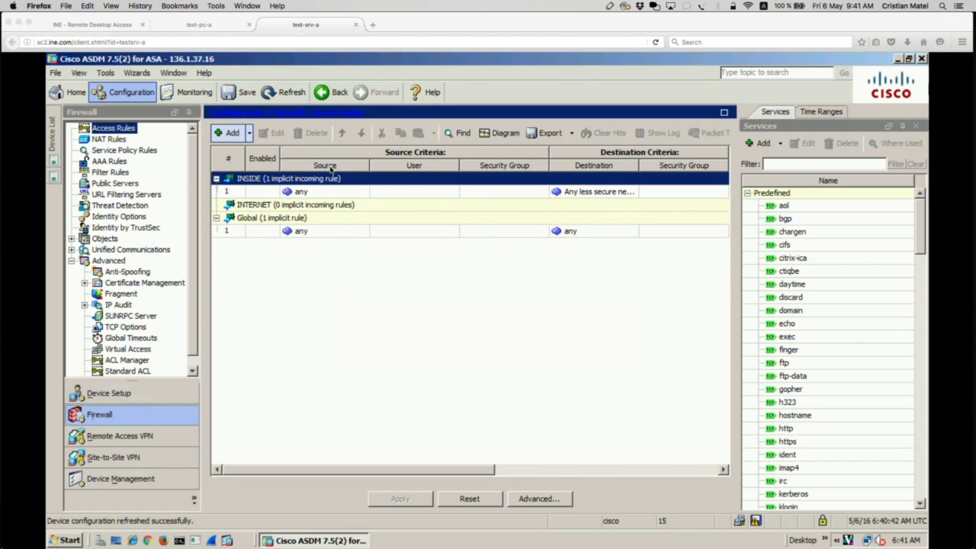
pyautogui.moveTo(193, 190)
pyautogui.mouseDown()
pyautogui.moveTo(485, 230)
pyautogui.moveTo(736, 217)
pyautogui.mouseUp()
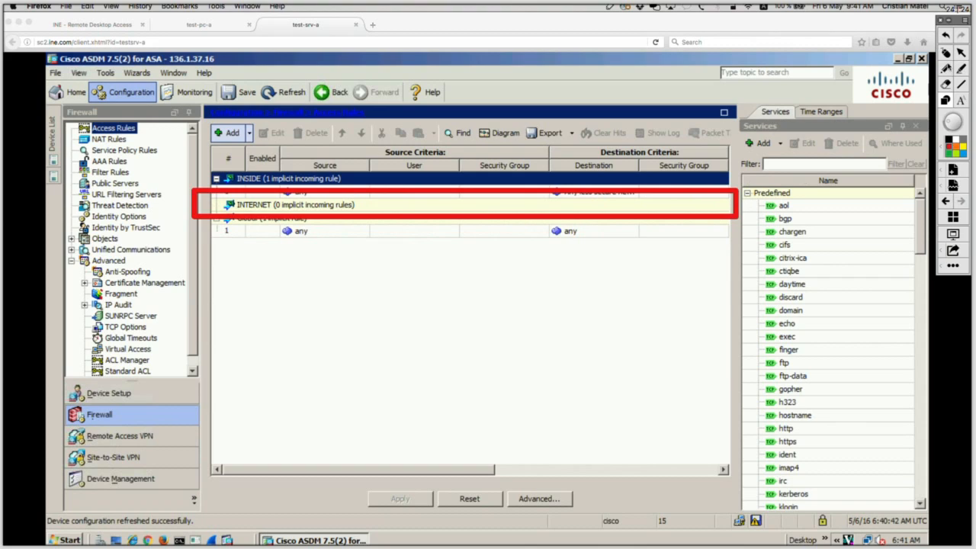
pyautogui.click(945, 54)
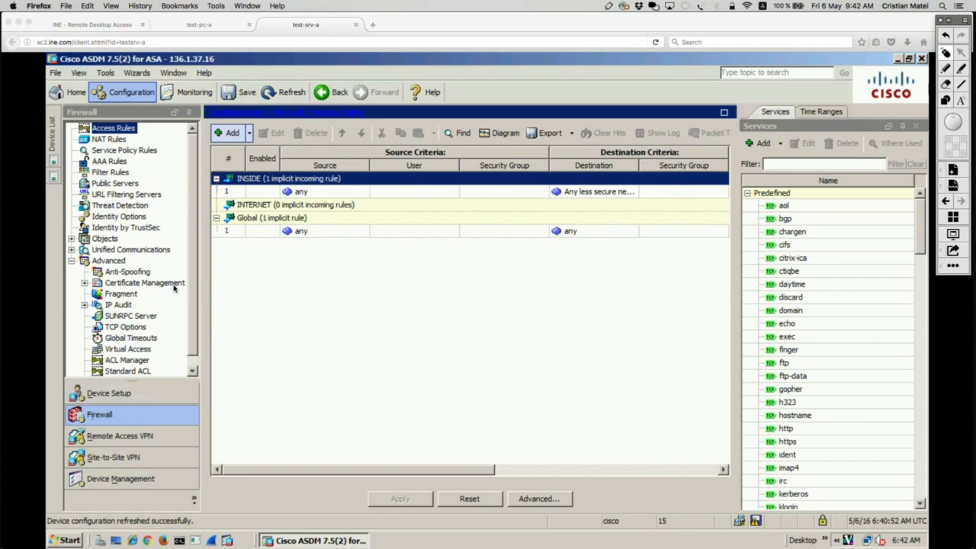
# Open the ACL Manager in the advanced firewall configuration to check for remaining access lists.
pyautogui.click(132, 361)
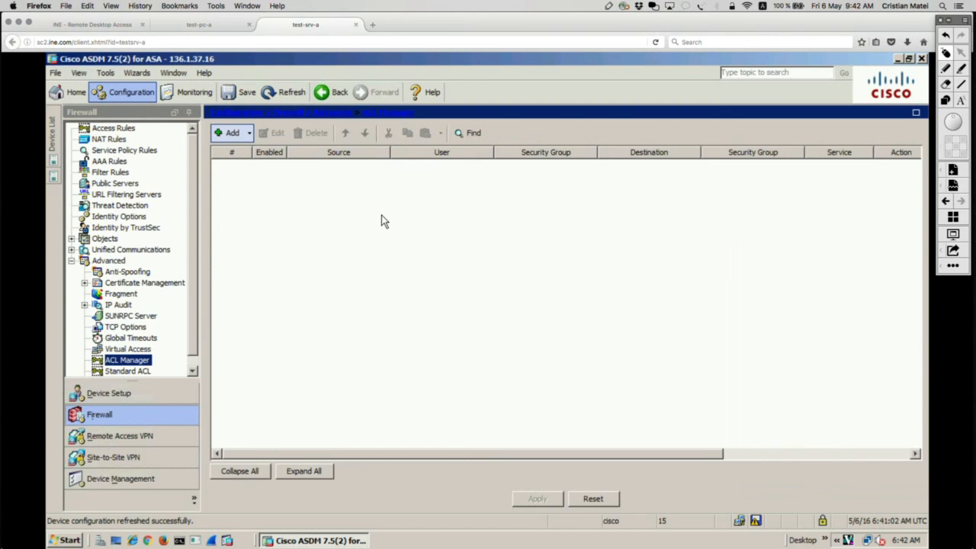
# Switch to the TextEdit notes and paste a copy of the three INTERNET_IN access-list lines above the originals, separated by blank lines.
pyautogui.press('super+Tab')
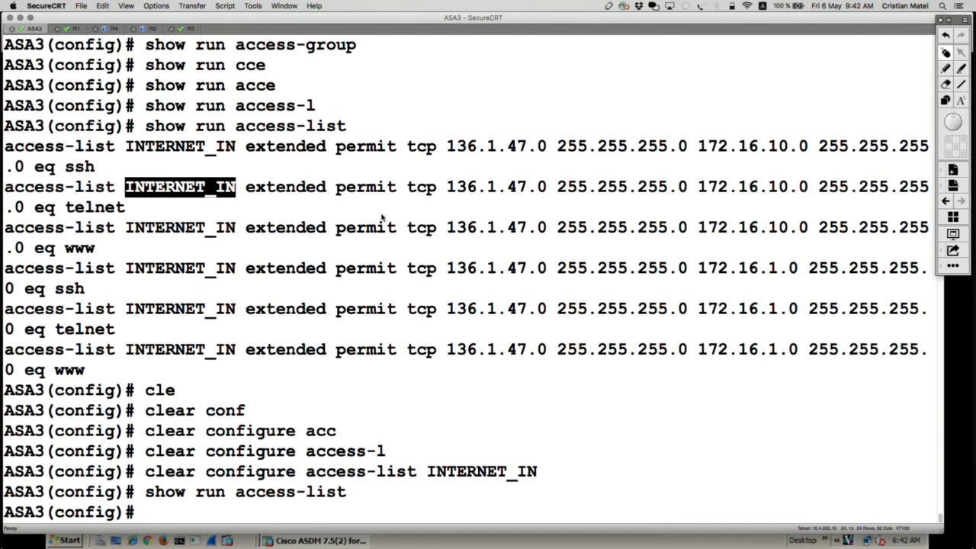
pyautogui.press('super+Tab')
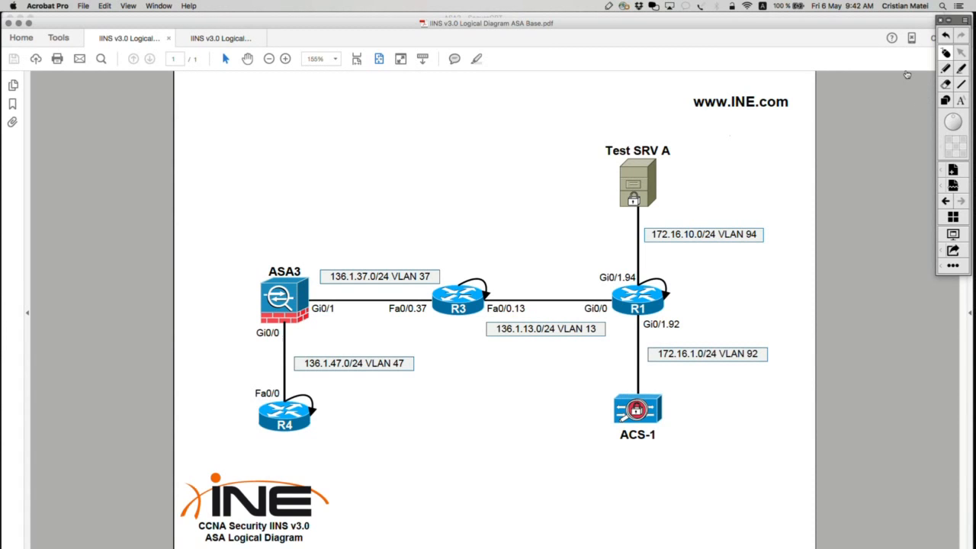
pyautogui.press('super+Tab')
pyautogui.click(833, 107)
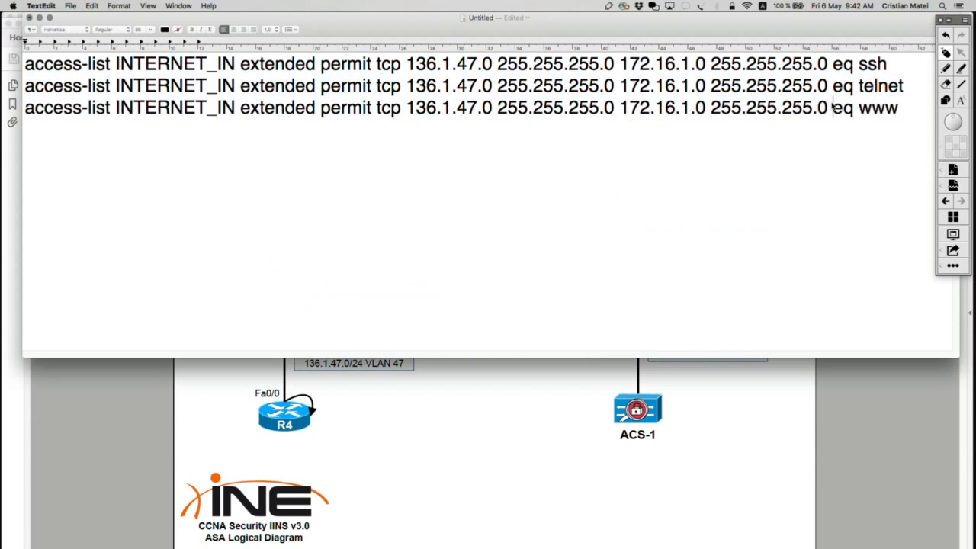
pyautogui.moveTo(908, 114); pyautogui.dragTo(2, 70)
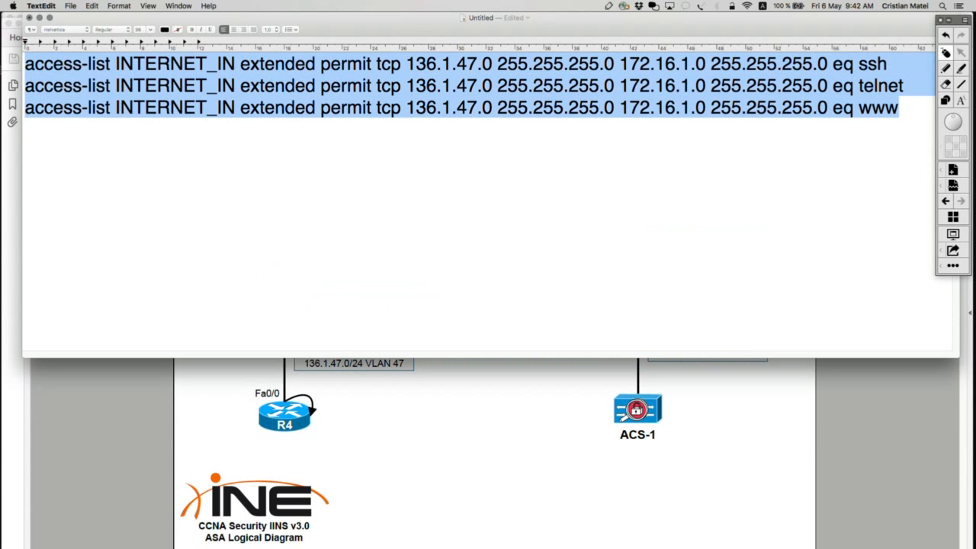
pyautogui.press('super+c')
pyautogui.press('Left')
pyautogui.press('Return')
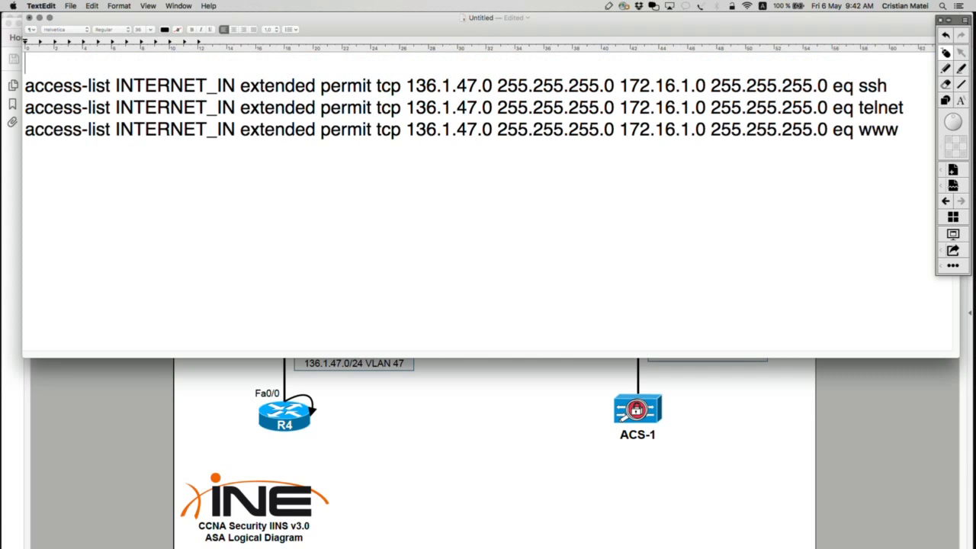
pyautogui.press('super+v')
pyautogui.press('Return')
# Change the destination network in the upper block's ssh, telnet and www lines to 172.16.10.0.
pyautogui.click(690, 64)
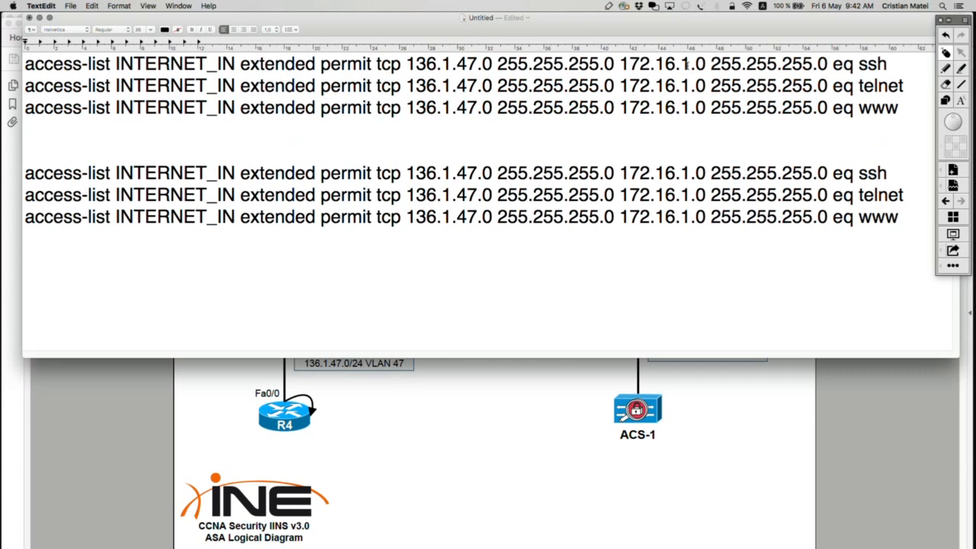
pyautogui.write('0')
pyautogui.click(690, 85)
pyautogui.write('0')
pyautogui.click(690, 108)
pyautogui.write('0')
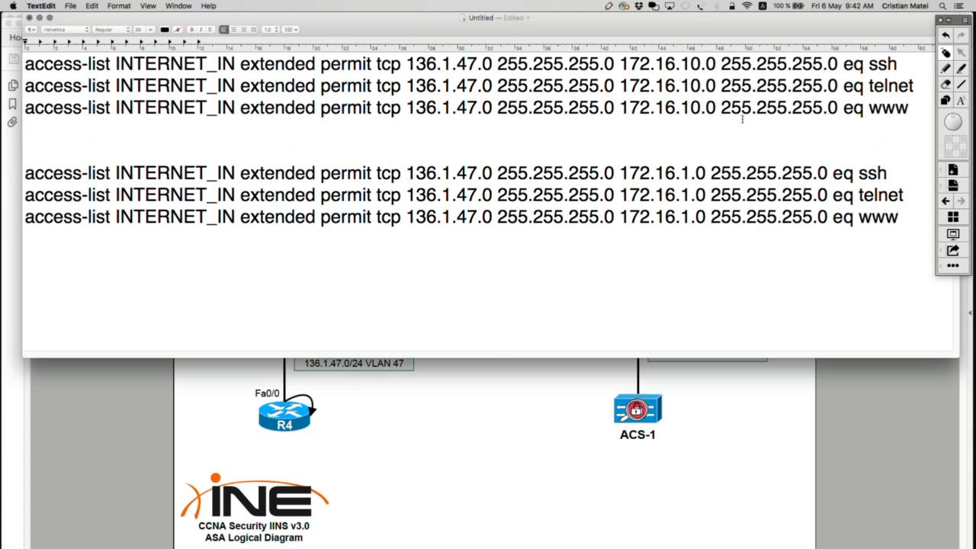
# Compare the destination networks of both access-list blocks with the VLAN 94 and VLAN 92 subnets in the ASA logical diagram.
pyautogui.moveTo(900, 219); pyautogui.dragTo(24, 174)
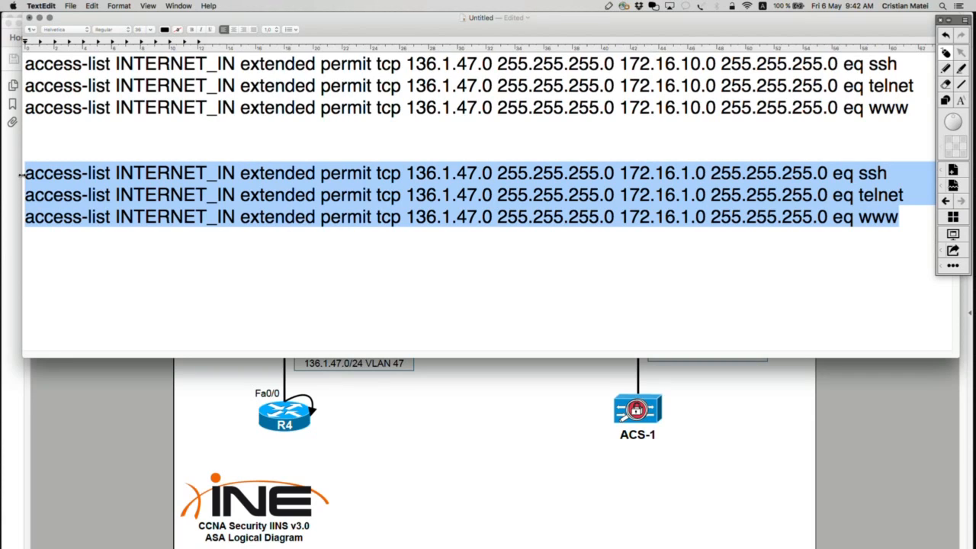
pyautogui.click(694, 136)
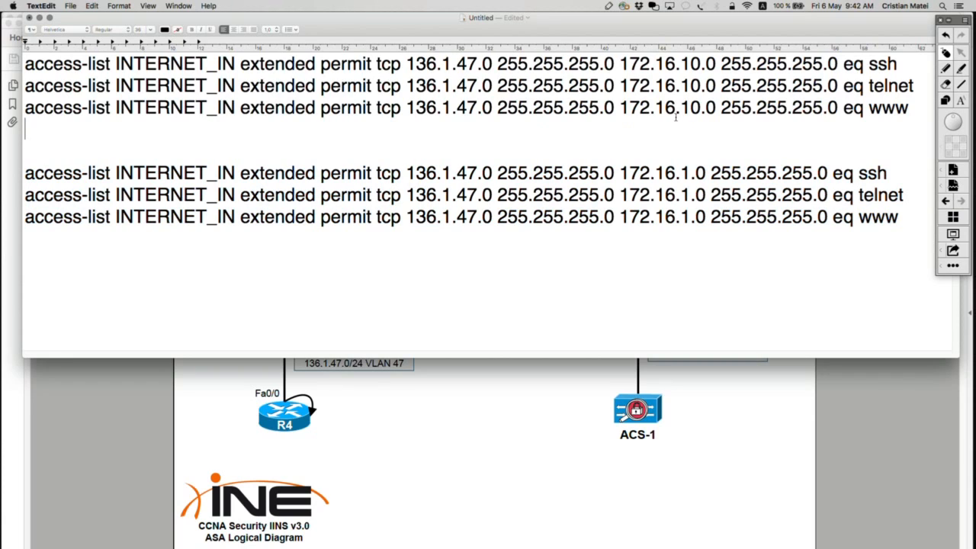
pyautogui.moveTo(620, 108); pyautogui.dragTo(840, 104)
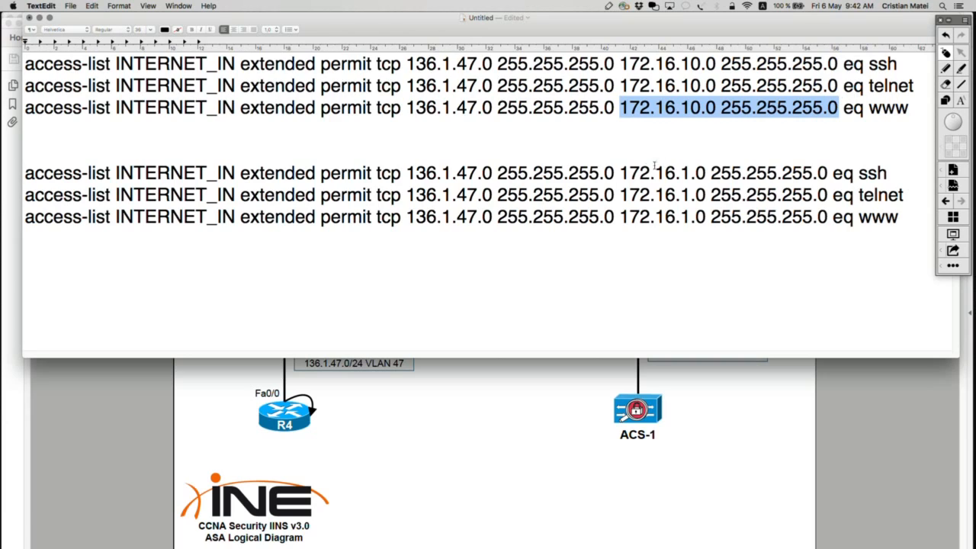
pyautogui.moveTo(621, 173); pyautogui.dragTo(824, 163)
pyautogui.press('super+Tab')
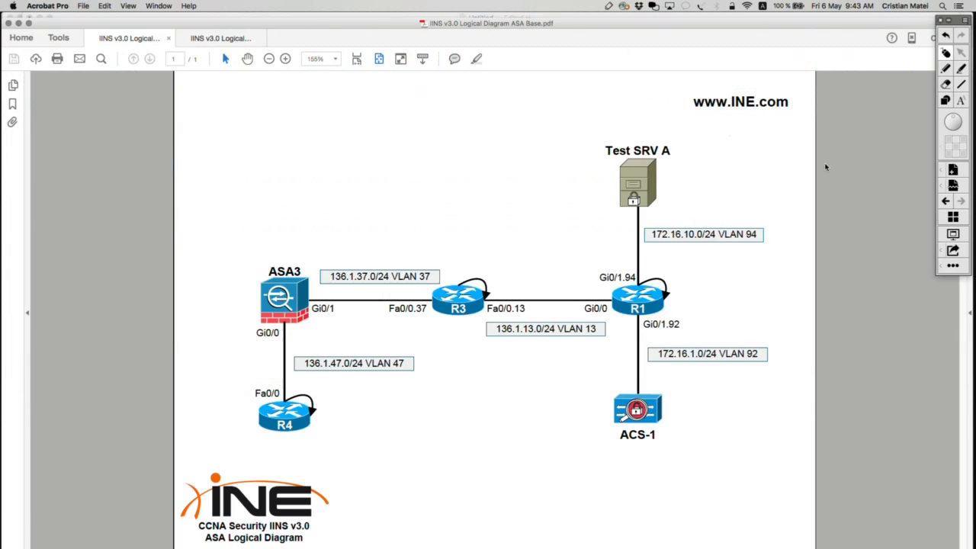
pyautogui.moveTo(594, 208); pyautogui.dragTo(797, 248)
pyautogui.moveTo(603, 331); pyautogui.dragTo(794, 375)
pyautogui.press('super+Tab')
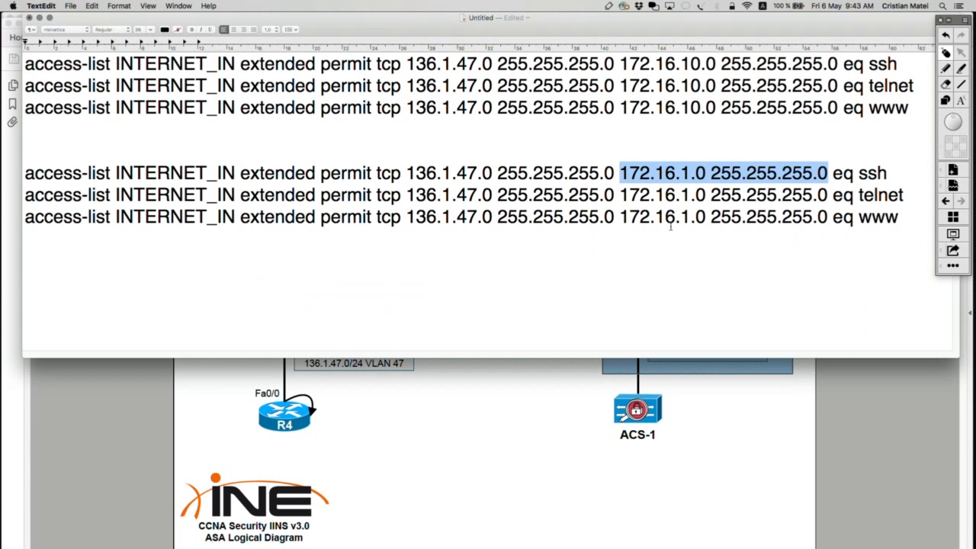
pyautogui.click(665, 137)
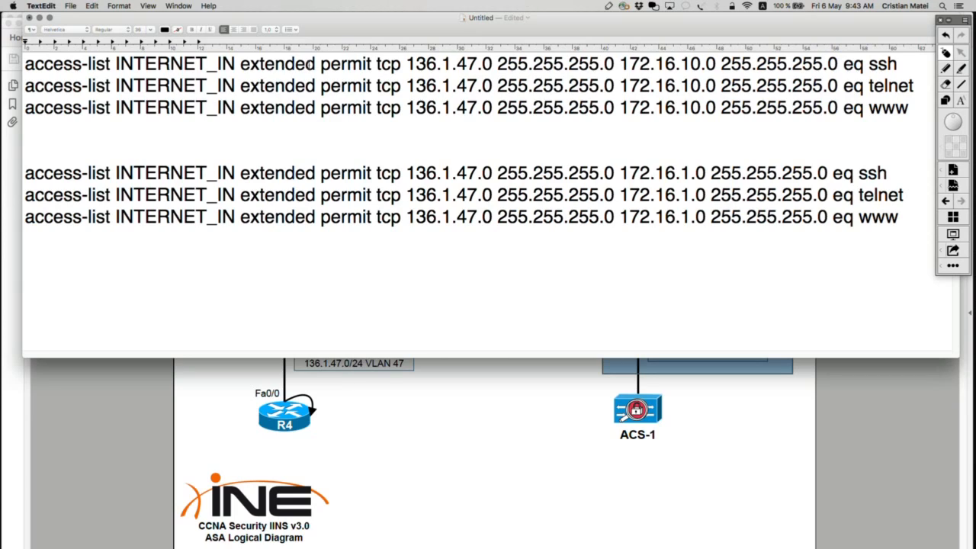
# Compare the protocol, source, destination and service ports of the access-list entries in both blocks.
pyautogui.click(331, 64)
pyautogui.moveTo(380, 65); pyautogui.dragTo(615, 64)
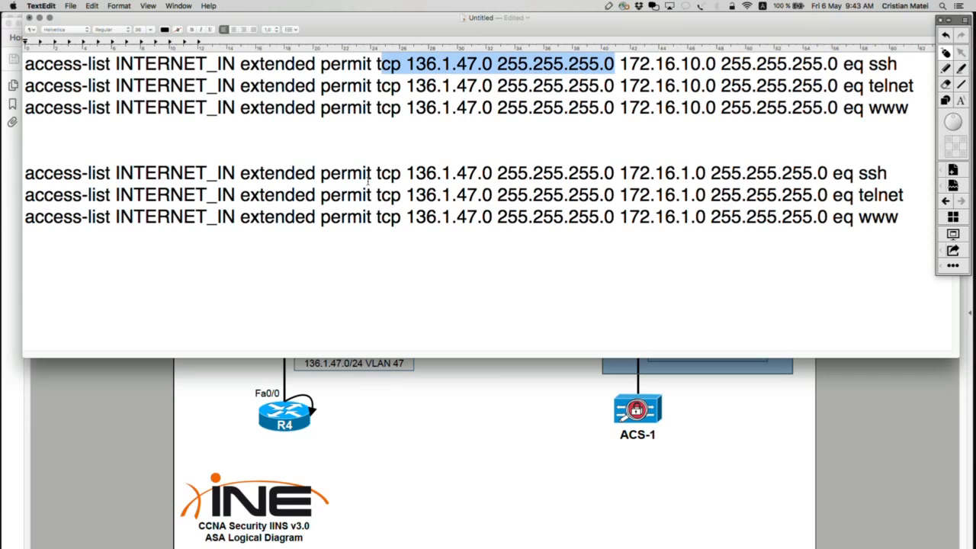
pyautogui.moveTo(374, 174); pyautogui.dragTo(611, 174)
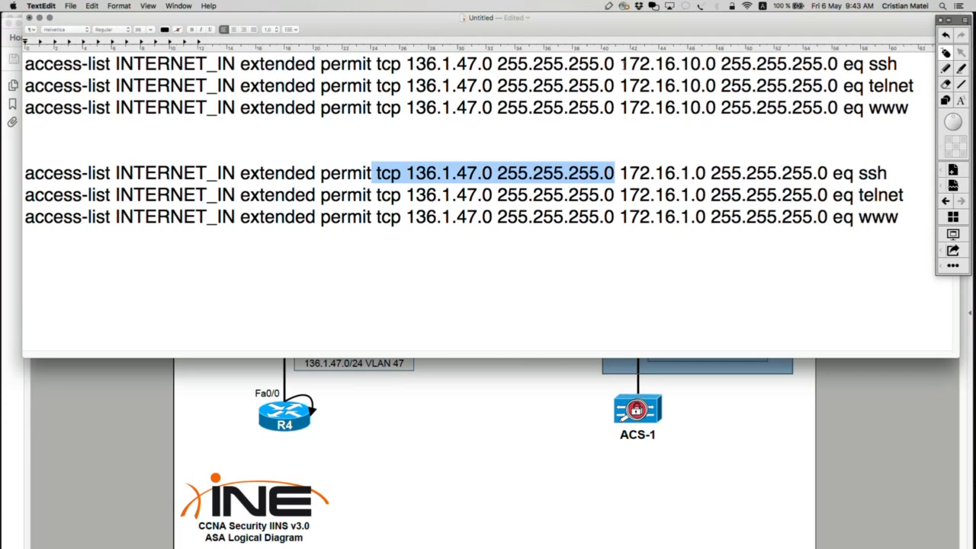
pyautogui.moveTo(620, 64); pyautogui.dragTo(829, 61)
pyautogui.moveTo(616, 174); pyautogui.dragTo(804, 174)
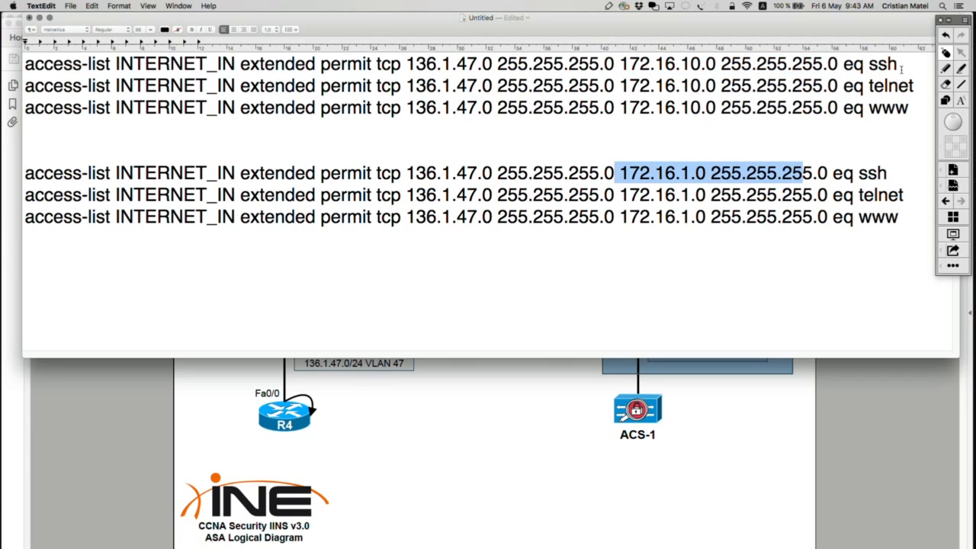
pyautogui.moveTo(903, 65); pyautogui.dragTo(844, 64)
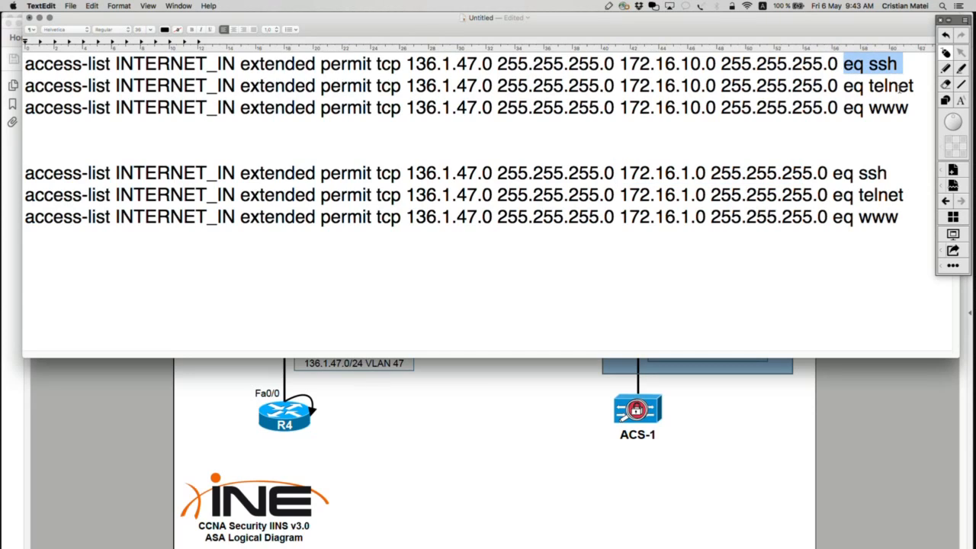
pyautogui.moveTo(916, 87); pyautogui.dragTo(844, 85)
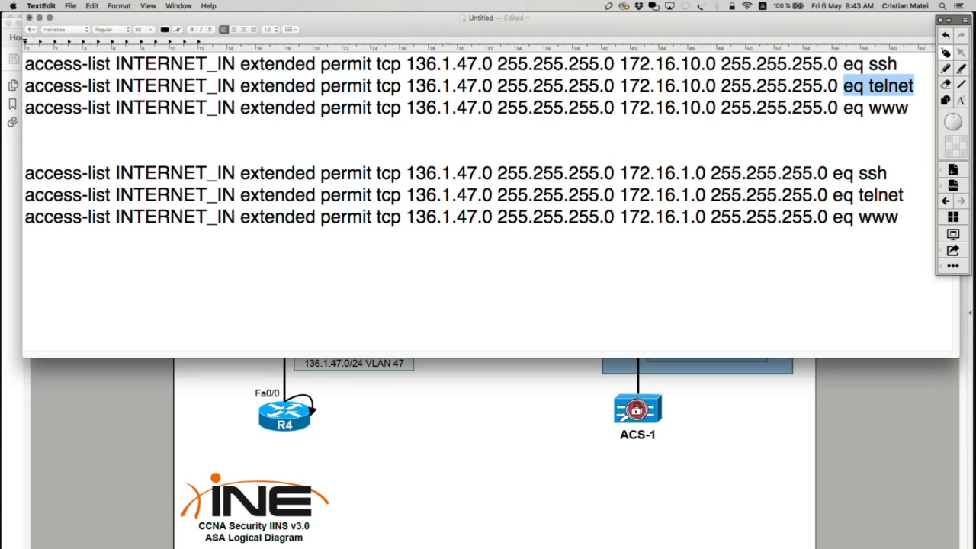
pyautogui.moveTo(909, 108); pyautogui.dragTo(839, 109)
pyautogui.moveTo(893, 173); pyautogui.dragTo(837, 173)
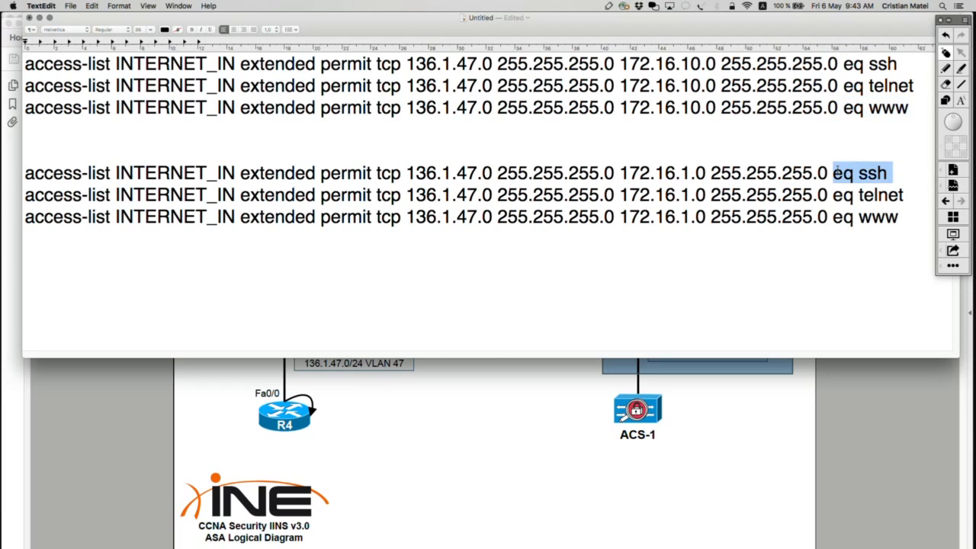
pyautogui.moveTo(916, 193); pyautogui.dragTo(844, 194)
pyautogui.moveTo(900, 217); pyautogui.dragTo(833, 218)
pyautogui.click(846, 268)
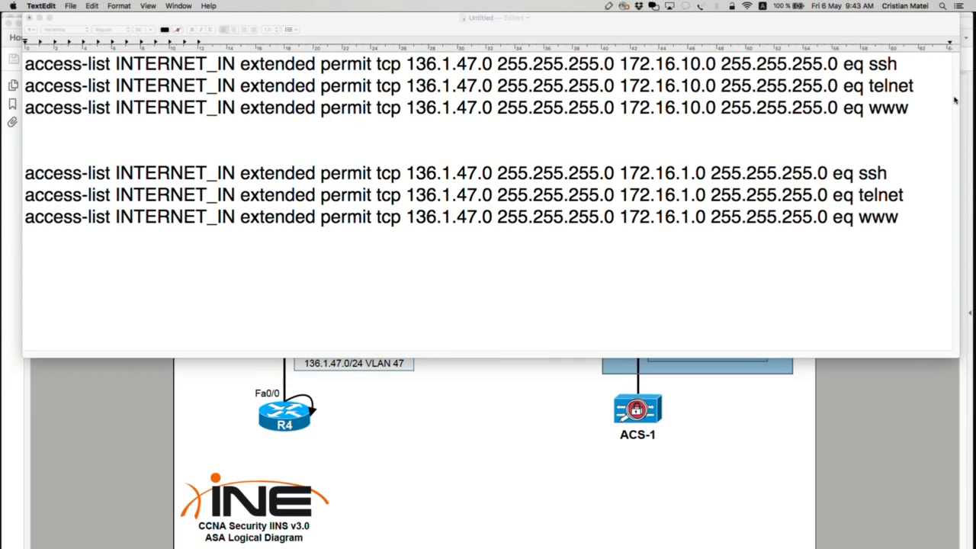
# Annotate the destination networks of both blocks with a red box and a green arrow with the underlined label NETWORK.
pyautogui.click(947, 102)
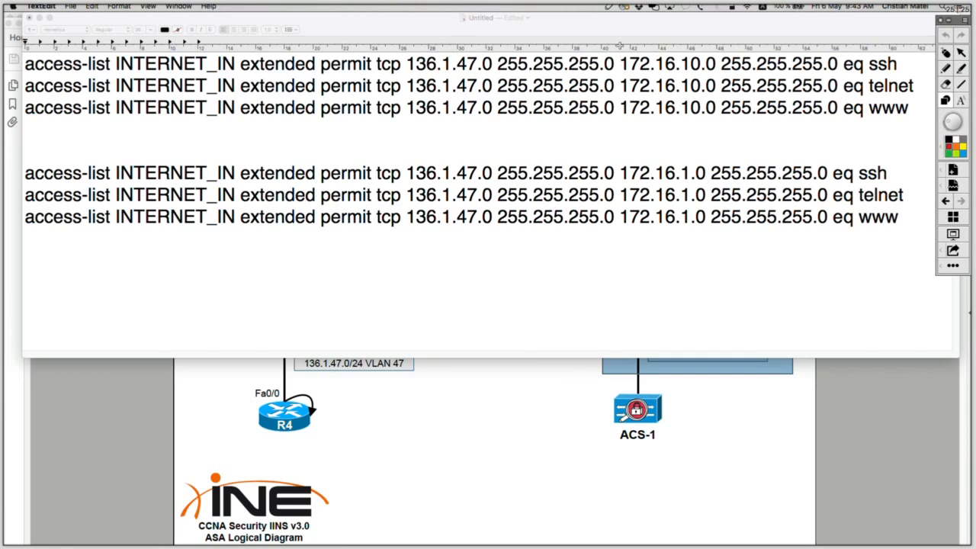
pyautogui.moveTo(620, 46)
pyautogui.mouseDown()
pyautogui.moveTo(661, 122)
pyautogui.moveTo(768, 218)
pyautogui.moveTo(837, 256)
pyautogui.moveTo(849, 251)
pyautogui.moveTo(832, 252)
pyautogui.mouseUp()
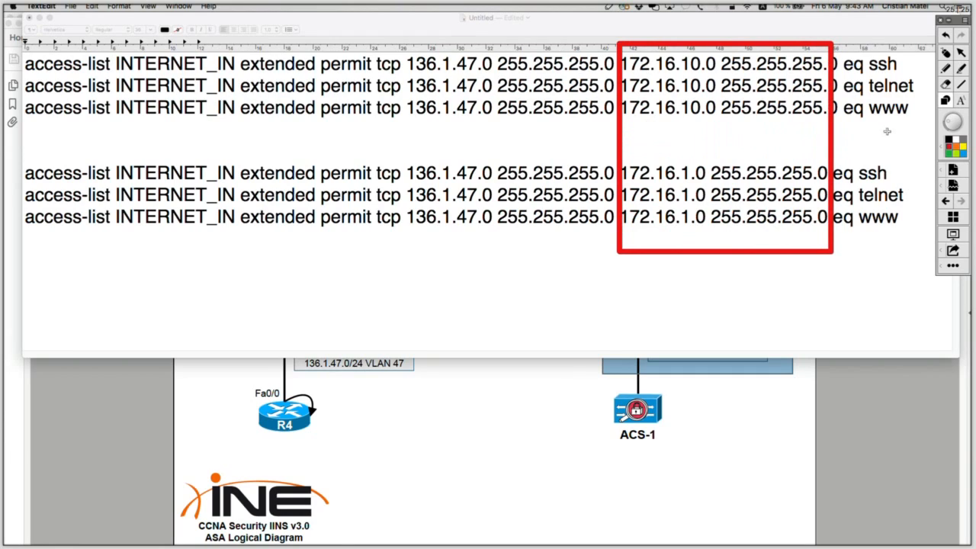
pyautogui.click(947, 68)
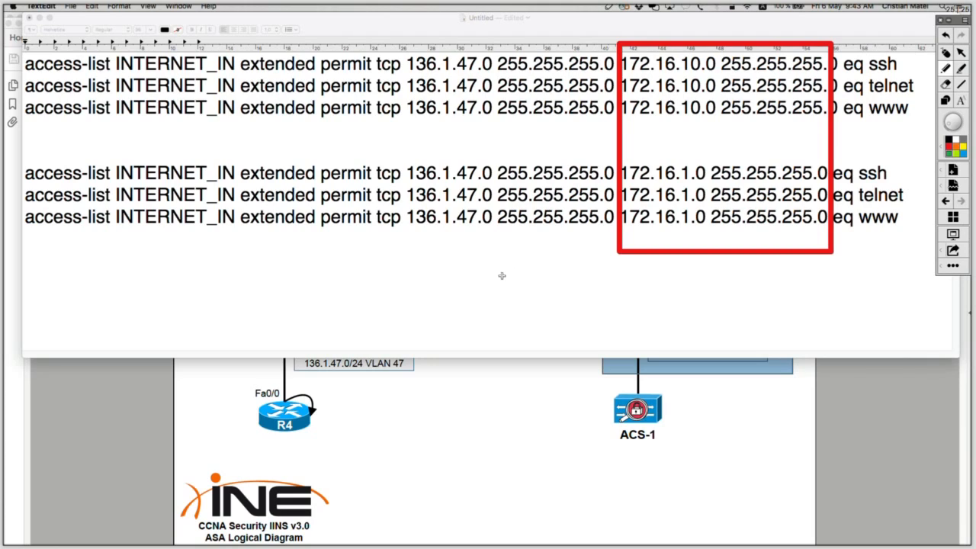
pyautogui.moveTo(496, 275)
pyautogui.mouseDown()
pyautogui.moveTo(599, 254)
pyautogui.moveTo(587, 271)
pyautogui.mouseUp()
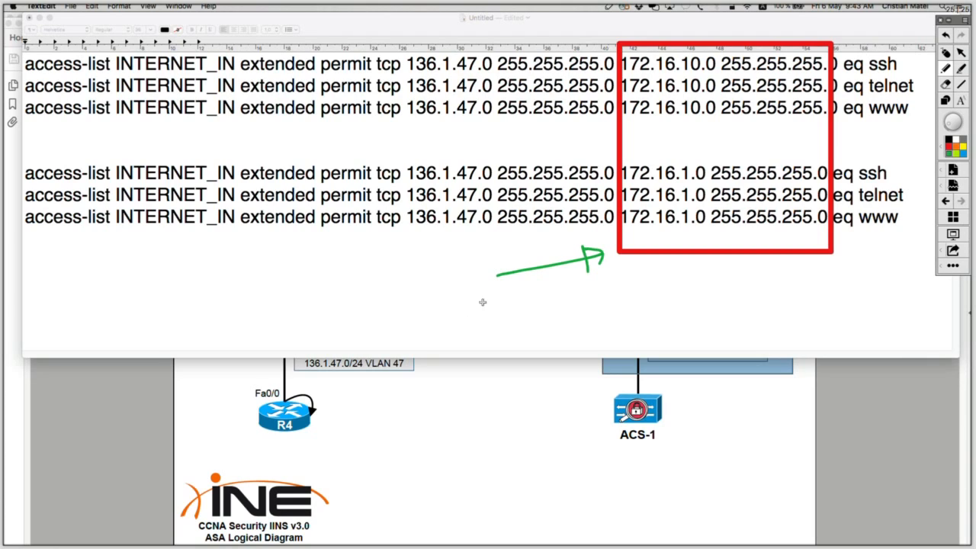
pyautogui.moveTo(455, 287)
pyautogui.mouseDown()
pyautogui.moveTo(450, 299)
pyautogui.moveTo(465, 305)
pyautogui.moveTo(574, 288)
pyautogui.moveTo(608, 288)
pyautogui.moveTo(609, 302)
pyautogui.mouseUp()
pyautogui.moveTo(447, 321); pyautogui.dragTo(642, 312)
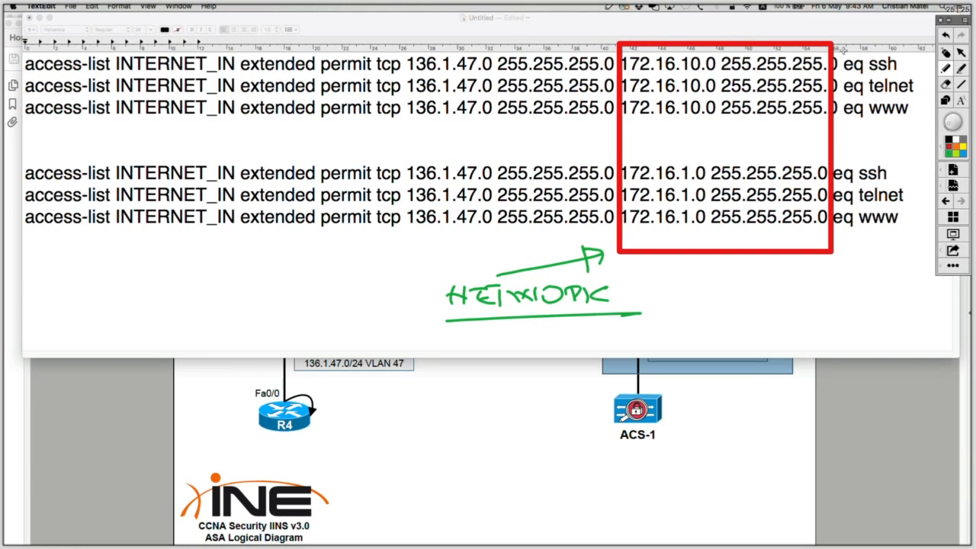
# Draw a red box around the ssh, telnet and www service ports of both blocks.
pyautogui.moveTo(843, 46); pyautogui.dragTo(876, 154)
pyautogui.press('super+z')
pyautogui.click(945, 100)
pyautogui.moveTo(844, 38); pyautogui.dragTo(885, 194)
pyautogui.press('super+z')
pyautogui.moveTo(844, 38); pyautogui.dragTo(925, 237)
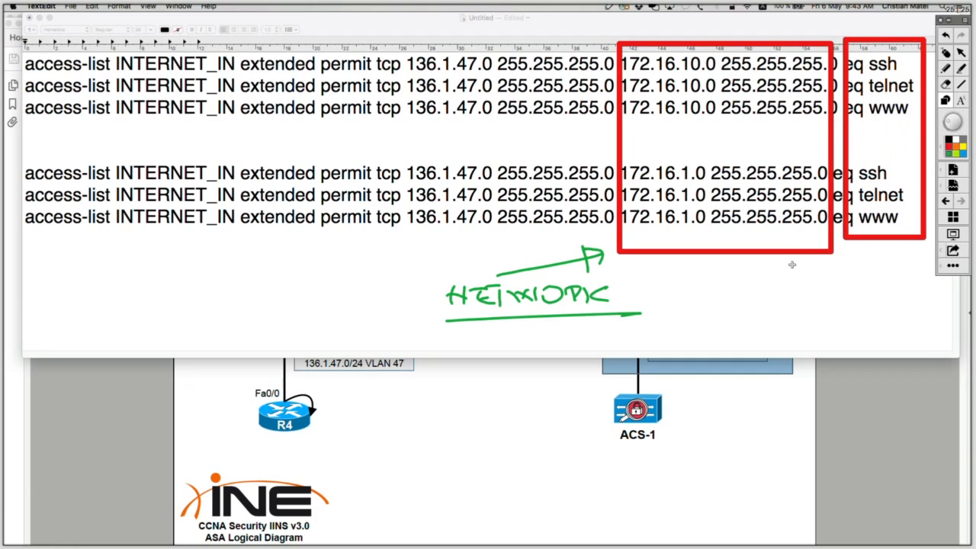
# Mark the service ports box with a red arrow and the underlined label SERVICE, and clear all screen annotations.
pyautogui.moveTo(764, 303); pyautogui.dragTo(870, 256)
pyautogui.press('super+z')
pyautogui.click(946, 83)
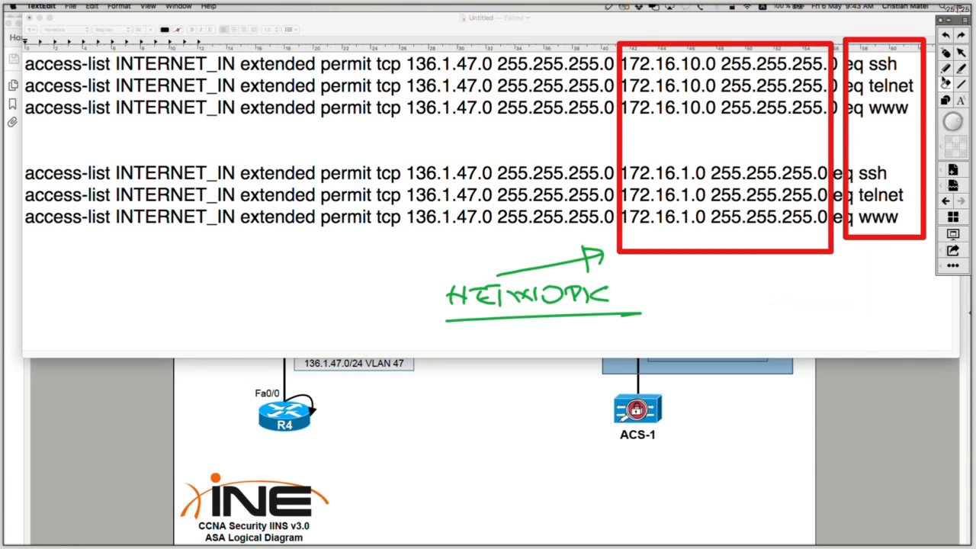
pyautogui.click(946, 70)
pyautogui.moveTo(789, 301); pyautogui.dragTo(862, 255)
pyautogui.moveTo(844, 254); pyautogui.dragTo(870, 271)
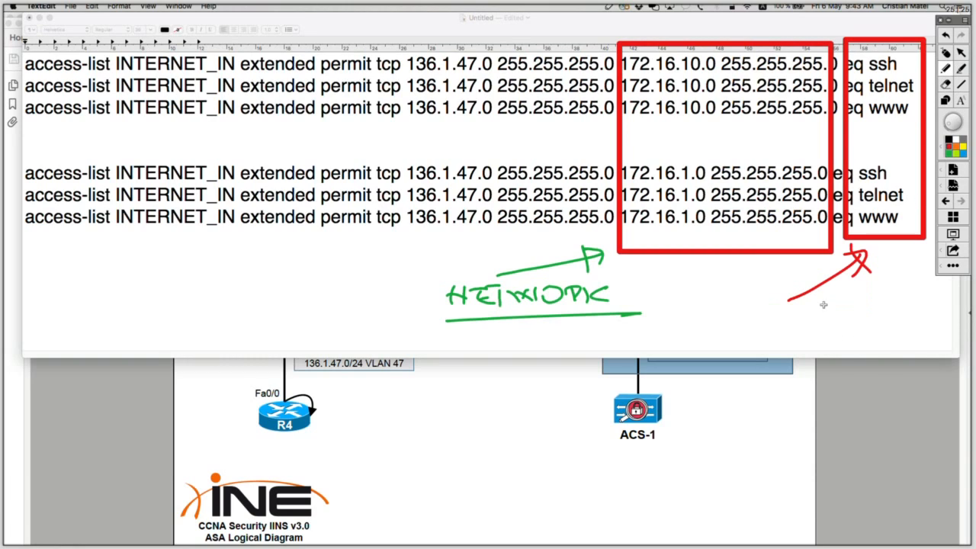
pyautogui.moveTo(778, 318)
pyautogui.mouseDown()
pyautogui.moveTo(794, 329)
pyautogui.moveTo(861, 317)
pyautogui.moveTo(917, 329)
pyautogui.mouseUp()
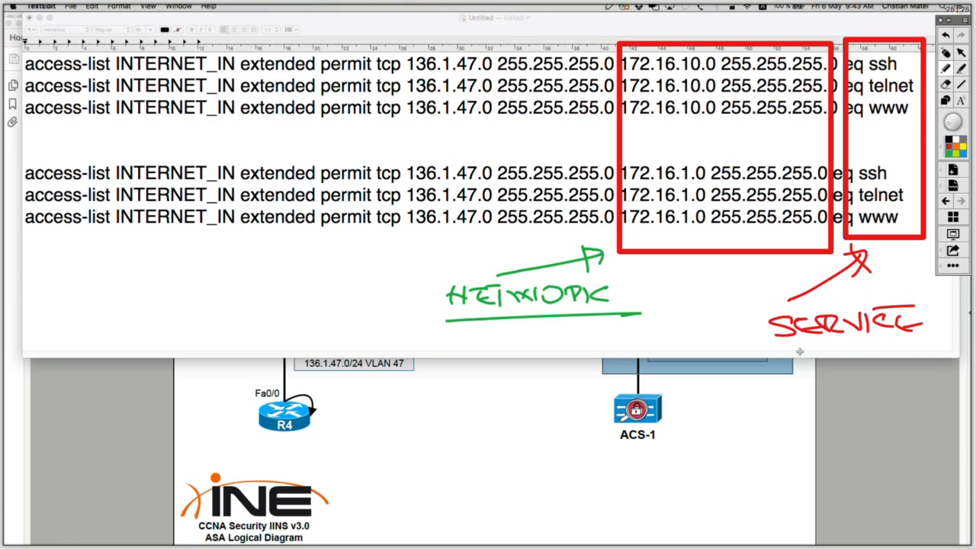
pyautogui.moveTo(770, 347); pyautogui.dragTo(943, 333)
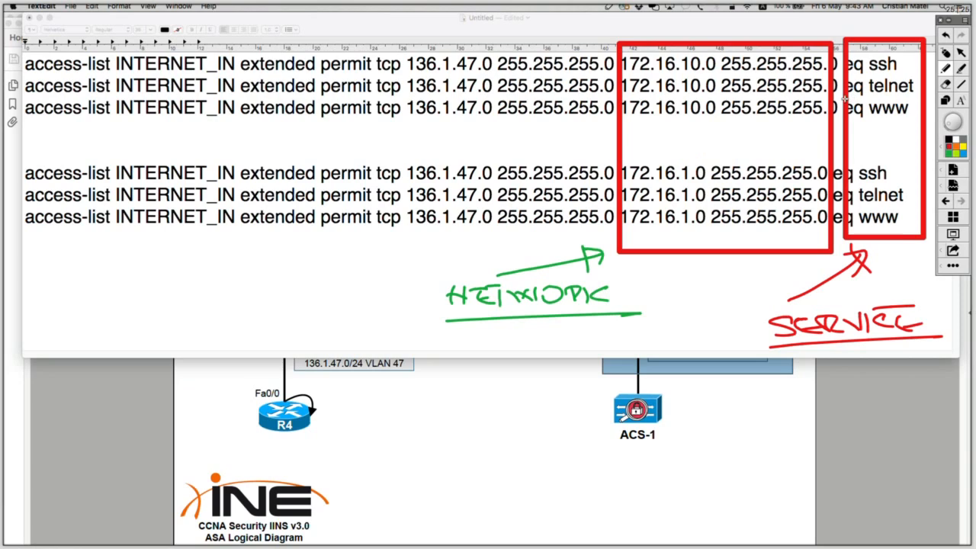
pyautogui.click(946, 52)
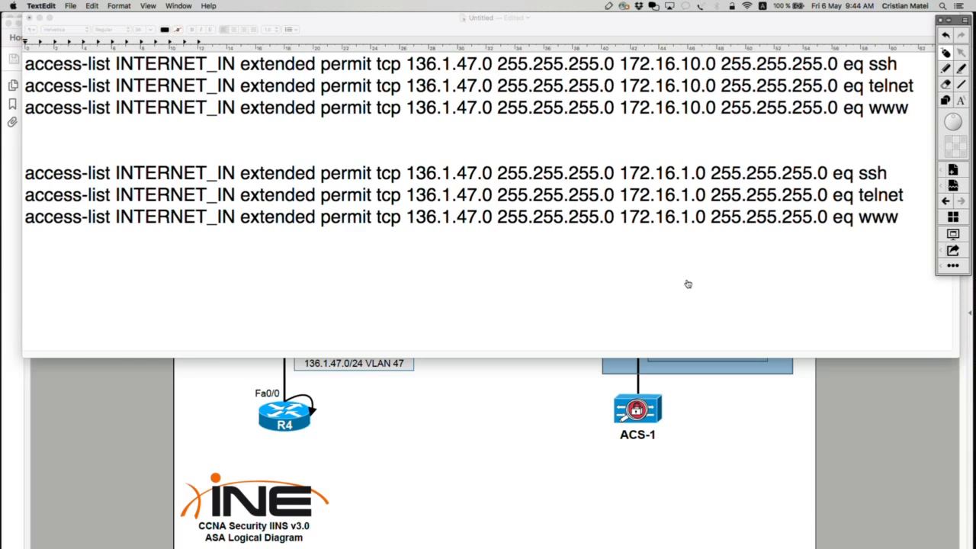
# Switch to Cisco ASDM in Firefox and add an ACL named INTERNET_IN in the ACL Manager.
pyautogui.press('super+Tab')
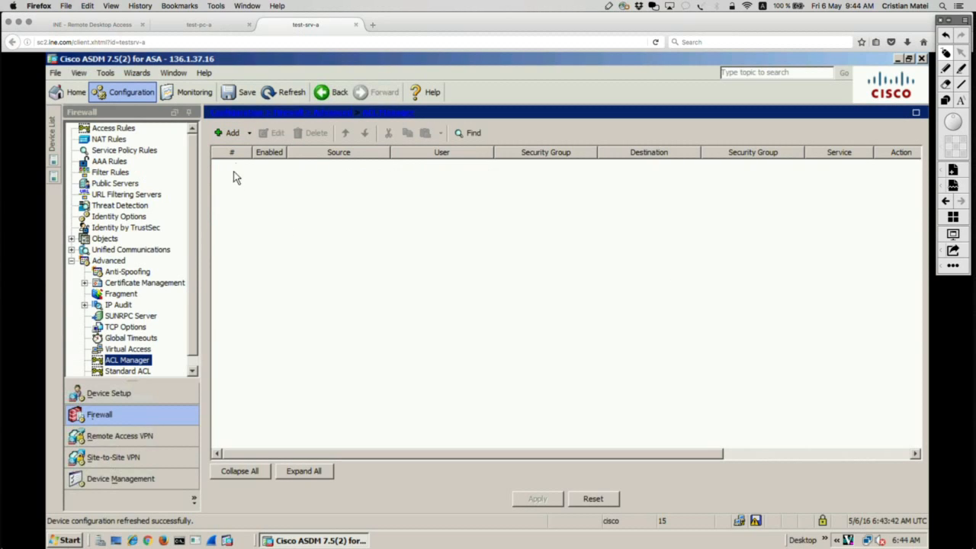
pyautogui.click(248, 134)
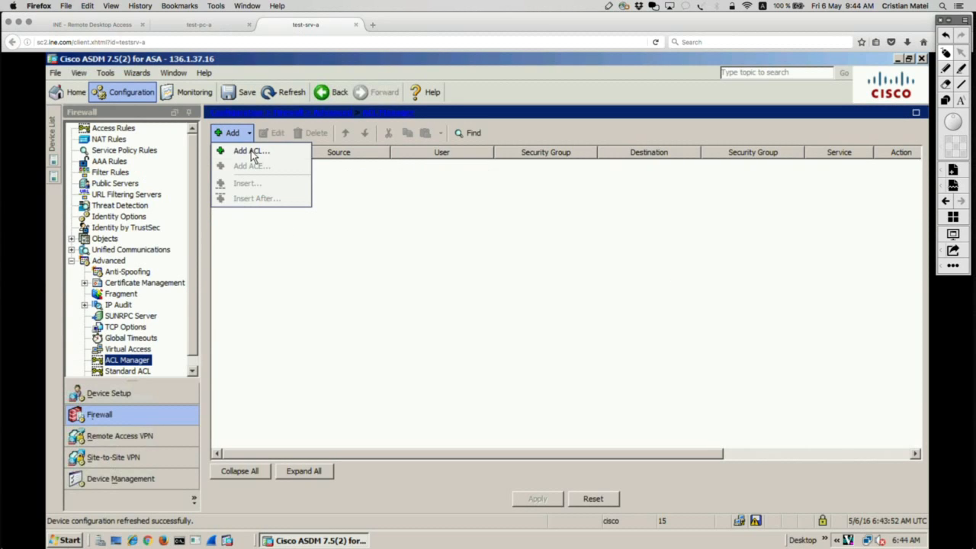
pyautogui.click(251, 150)
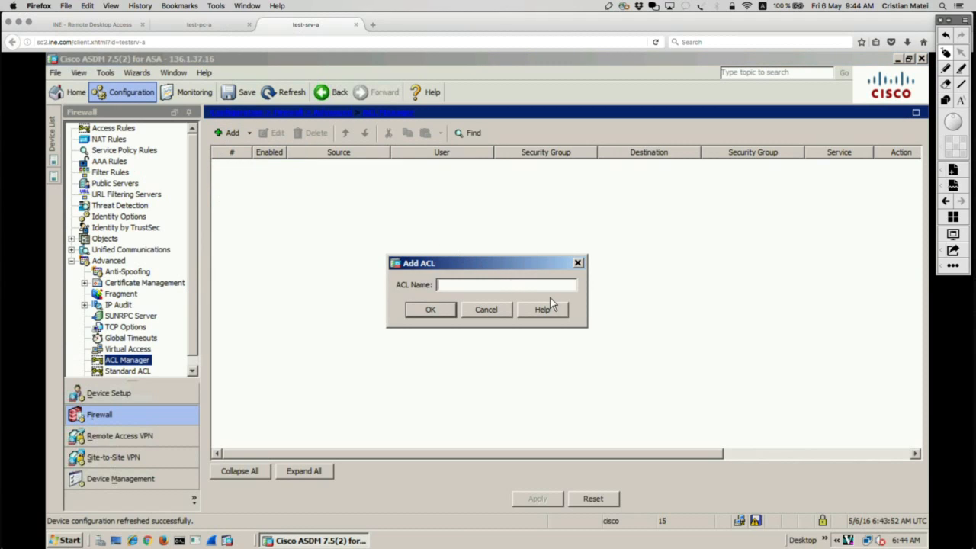
pyautogui.write('INTERNET_IN')
pyautogui.click(431, 311)
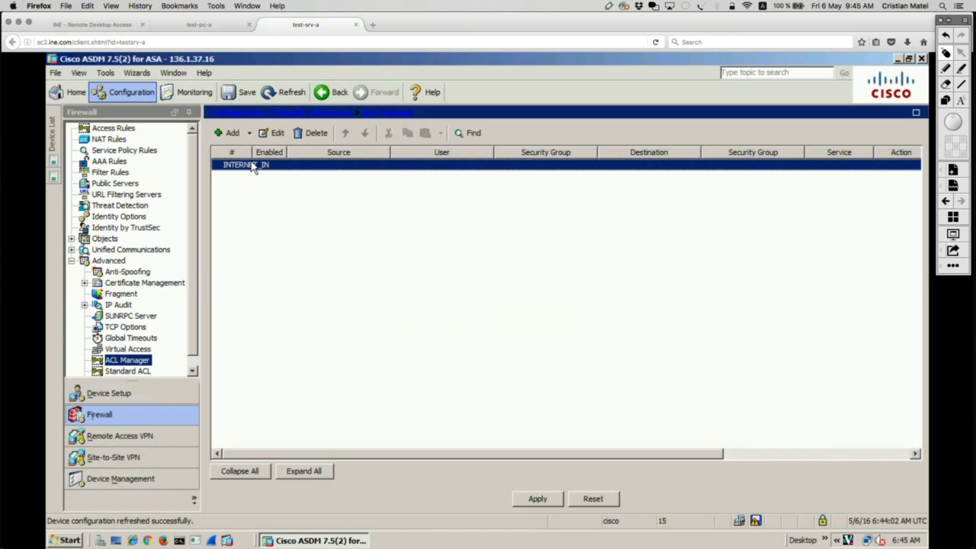
# Start adding an ACE to the INTERNET_IN ACL and mark its Source Criteria with a green box and a red S.
pyautogui.click(251, 133)
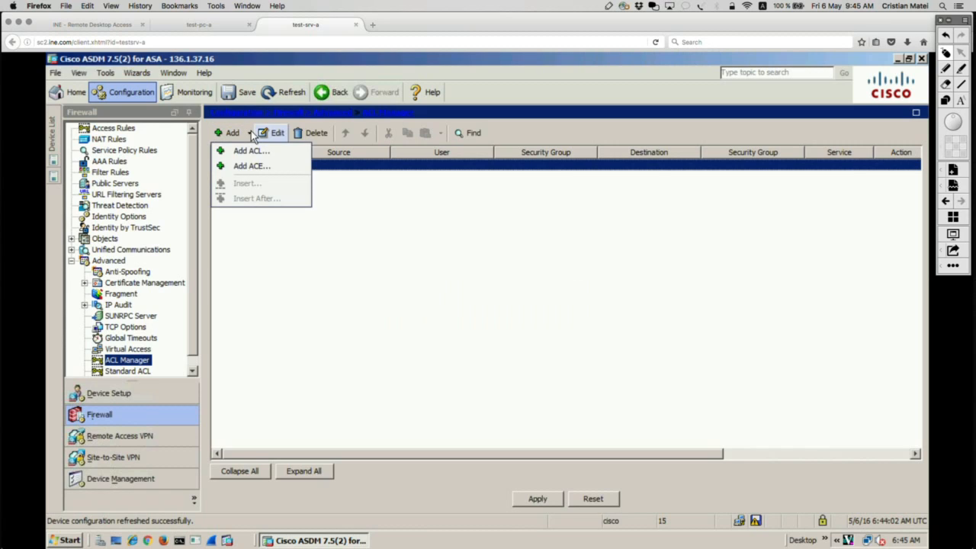
pyautogui.click(261, 169)
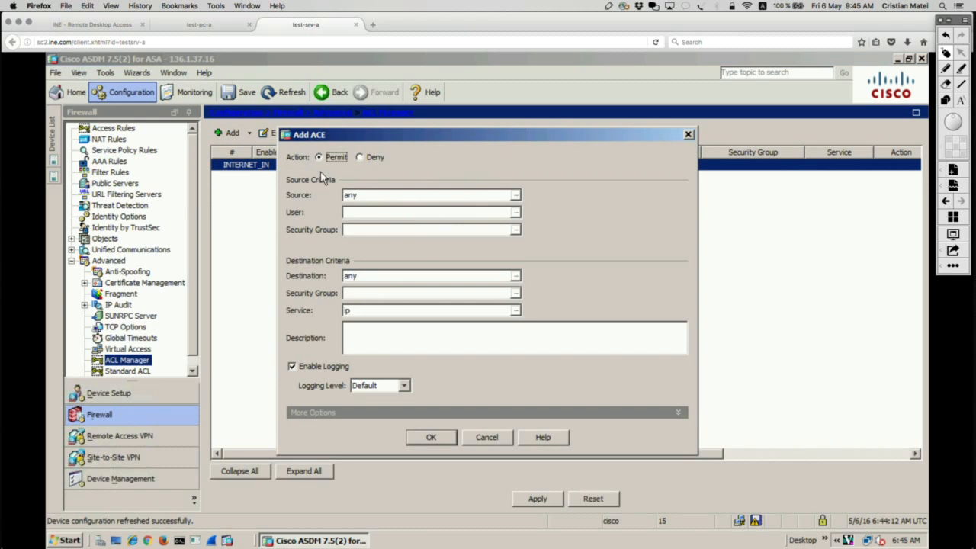
pyautogui.click(941, 101)
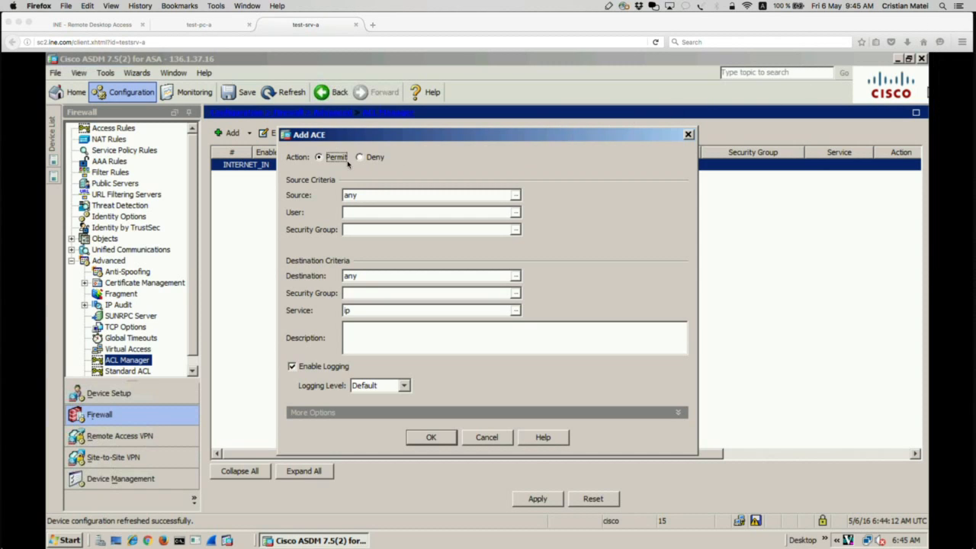
pyautogui.moveTo(281, 170)
pyautogui.mouseDown()
pyautogui.moveTo(589, 269)
pyautogui.moveTo(595, 237)
pyautogui.mouseUp()
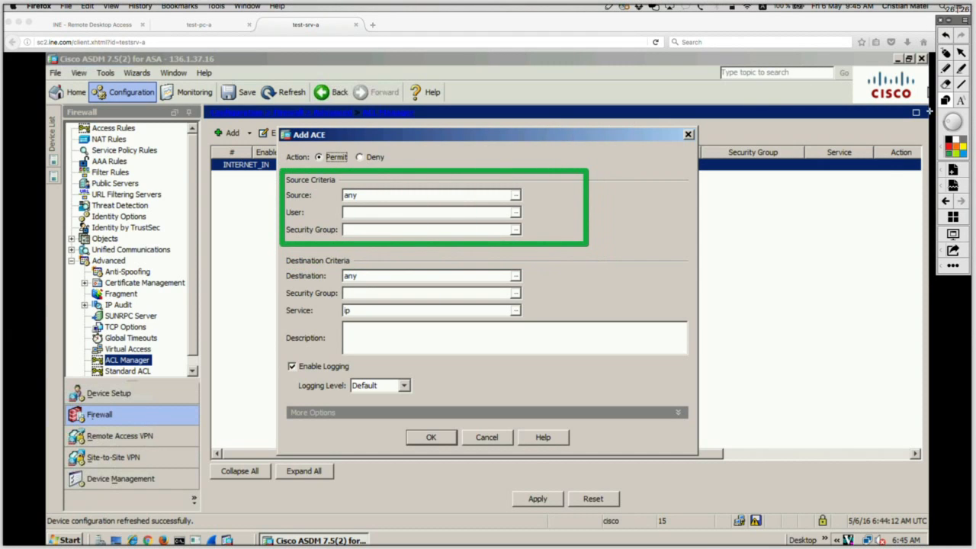
pyautogui.click(946, 69)
pyautogui.moveTo(640, 202); pyautogui.dragTo(634, 219)
# Box the Destination Criteria in green with a red D, circle the Action options in red, and clear all annotations.
pyautogui.moveTo(284, 257)
pyautogui.mouseDown()
pyautogui.moveTo(339, 314)
pyautogui.moveTo(572, 351)
pyautogui.mouseUp()
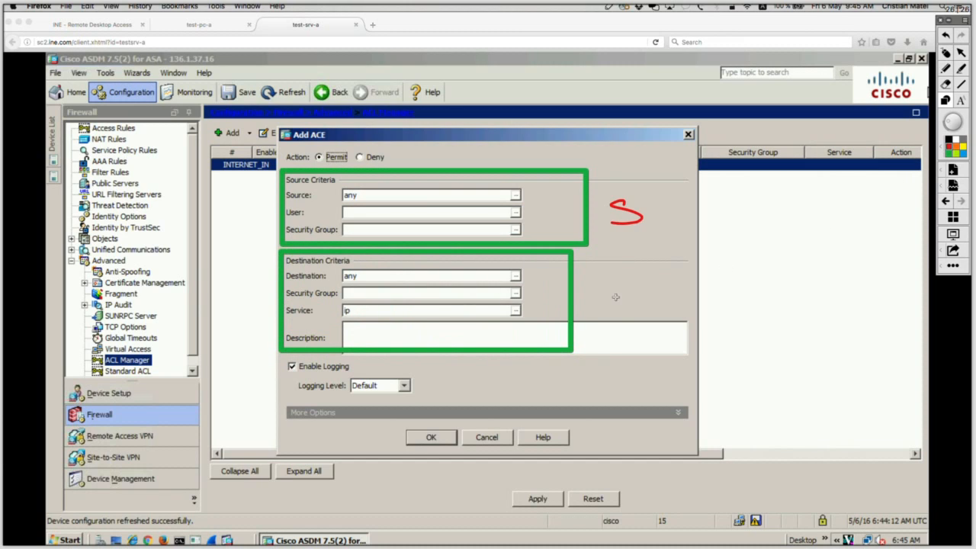
pyautogui.click(945, 69)
pyautogui.moveTo(610, 307)
pyautogui.mouseDown()
pyautogui.moveTo(608, 289)
pyautogui.moveTo(611, 310)
pyautogui.mouseUp()
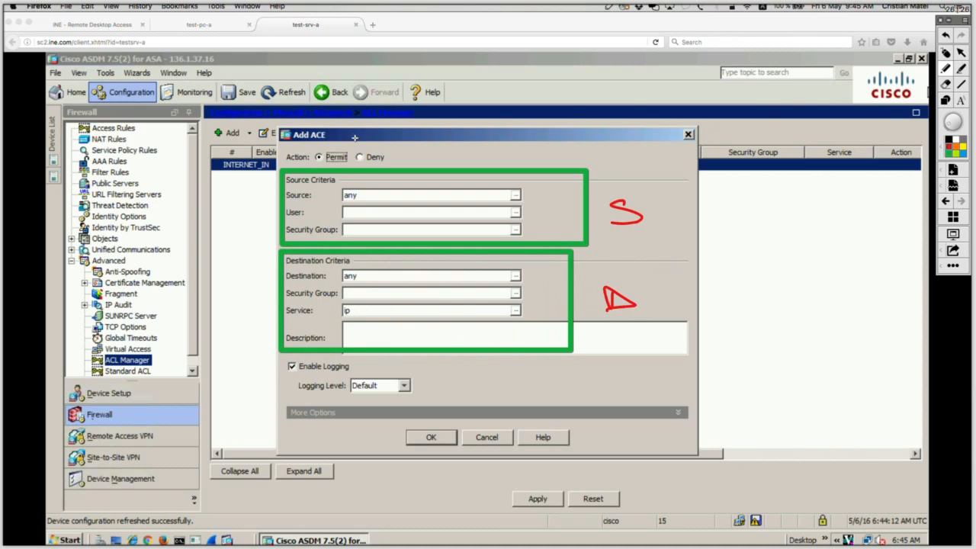
pyautogui.moveTo(367, 135)
pyautogui.mouseDown()
pyautogui.moveTo(309, 137)
pyautogui.moveTo(279, 156)
pyautogui.moveTo(336, 173)
pyautogui.moveTo(404, 157)
pyautogui.moveTo(308, 142)
pyautogui.mouseUp()
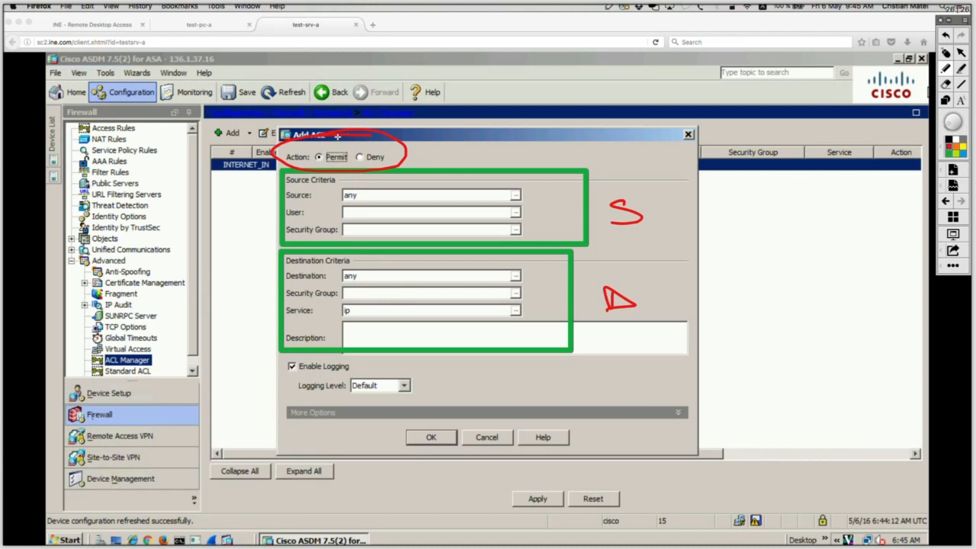
pyautogui.click(946, 54)
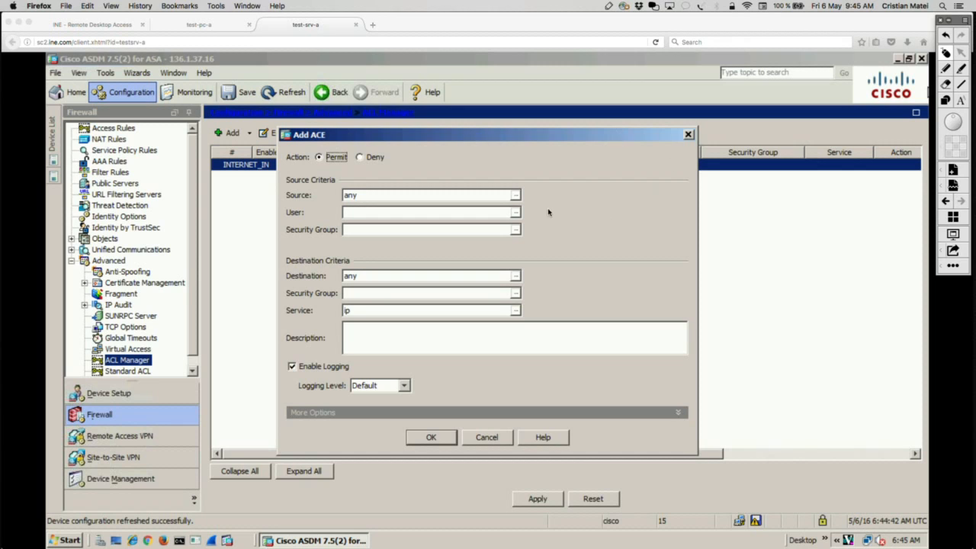
# Browse the source objects of the ACE, highlight the 136.1.37.0 and 136.1.47.0 networks, and start a new network object group.
pyautogui.click(516, 195)
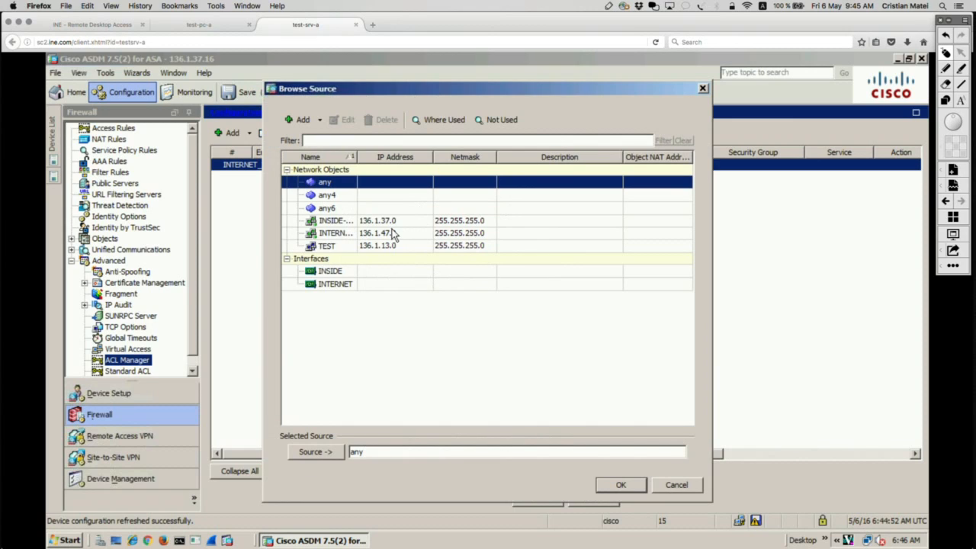
pyautogui.click(382, 226)
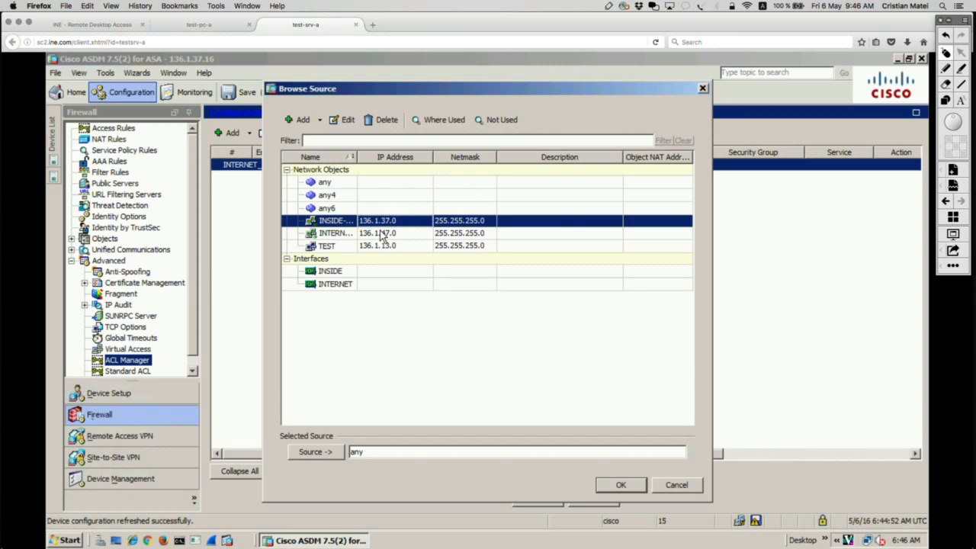
pyautogui.click(380, 235)
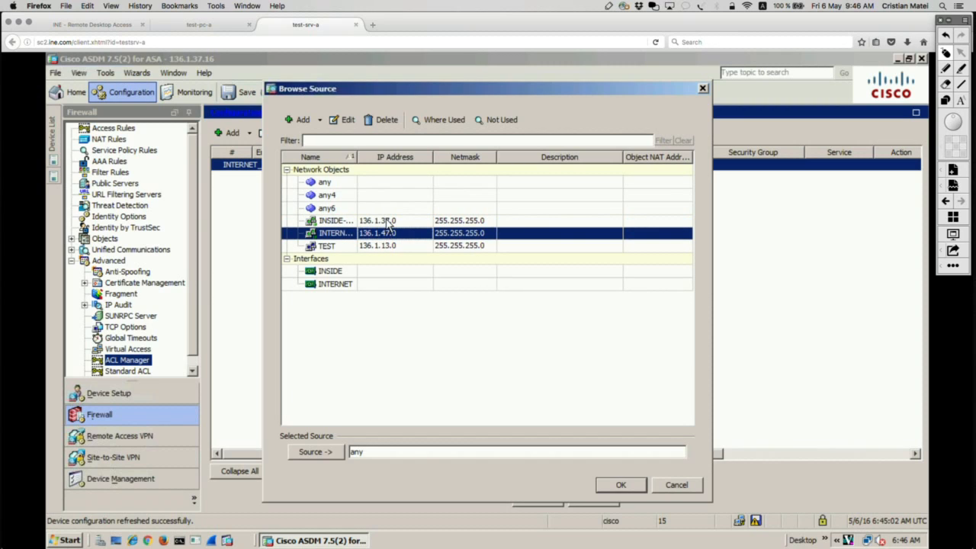
pyautogui.click(386, 223)
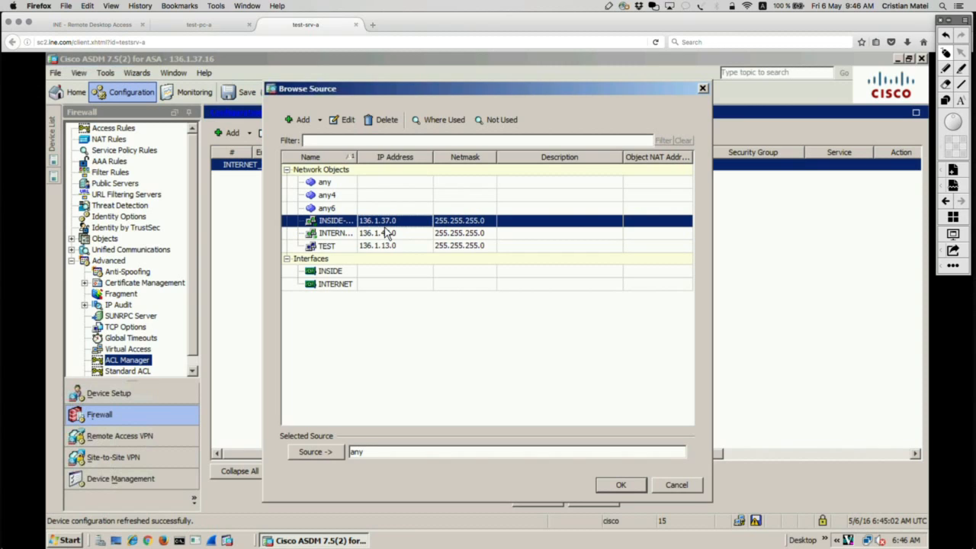
pyautogui.click(320, 119)
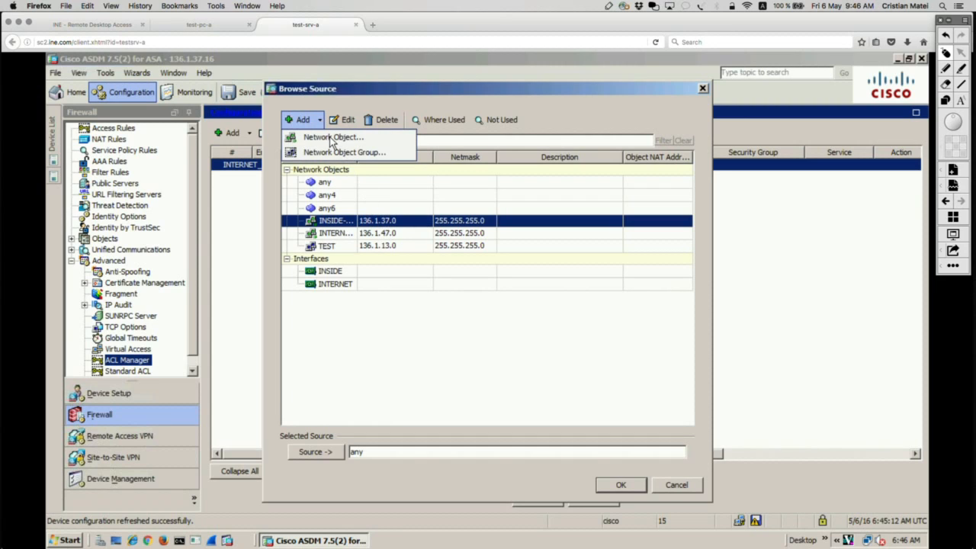
pyautogui.click(336, 152)
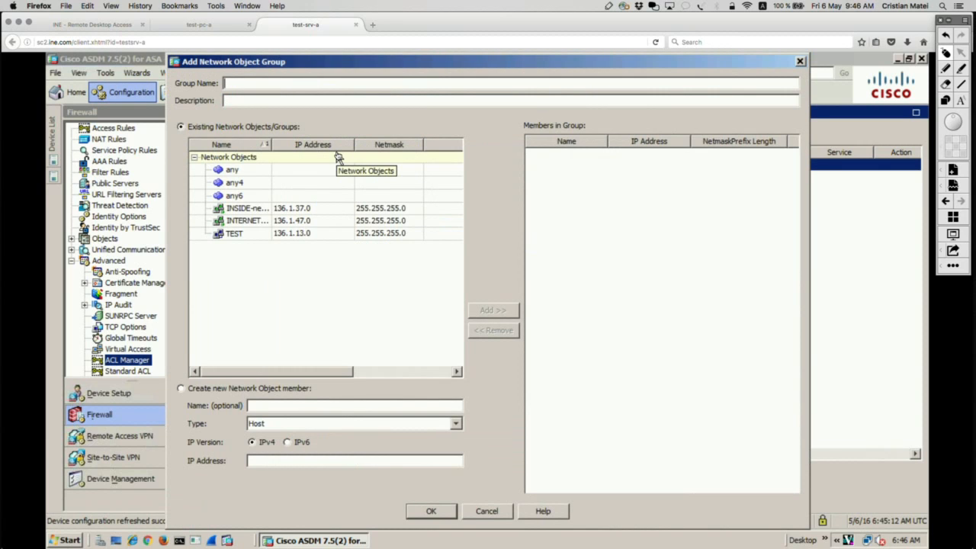
# Switch to TextEdit, draw a box around the destination networks of both access-list blocks, and clear it.
pyautogui.press('super+Tab')
pyautogui.press('super+Tab')
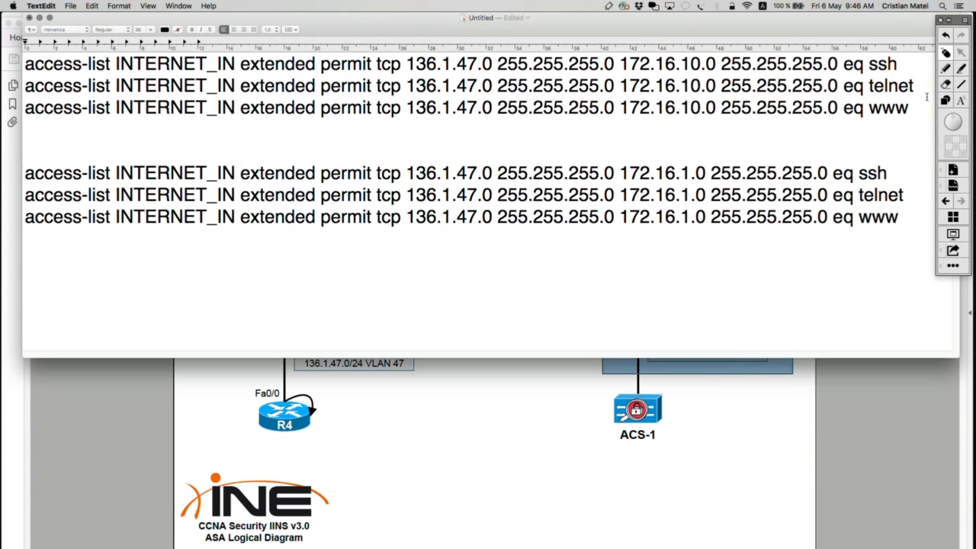
pyautogui.click(947, 102)
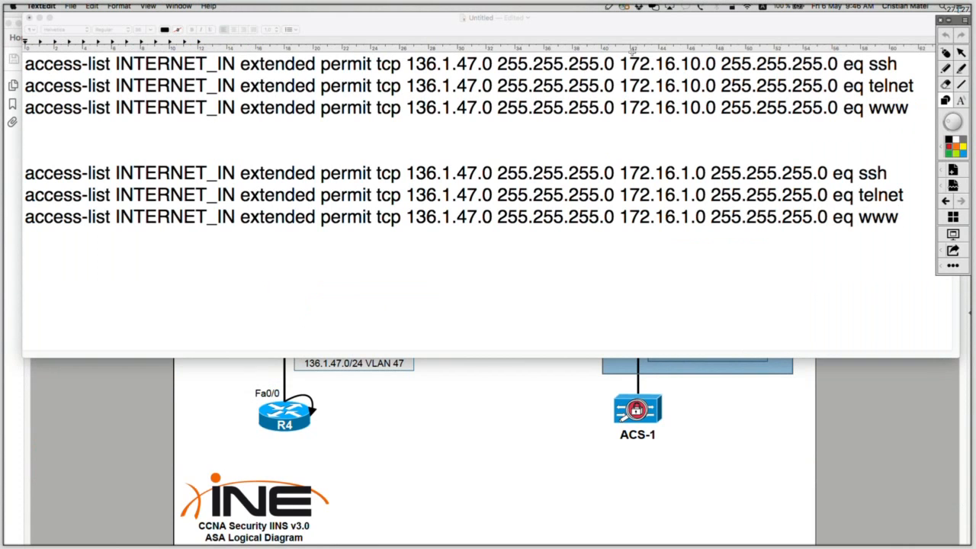
pyautogui.moveTo(621, 45)
pyautogui.mouseDown()
pyautogui.moveTo(665, 138)
pyautogui.moveTo(756, 267)
pyautogui.moveTo(836, 266)
pyautogui.mouseUp()
pyautogui.click(945, 52)
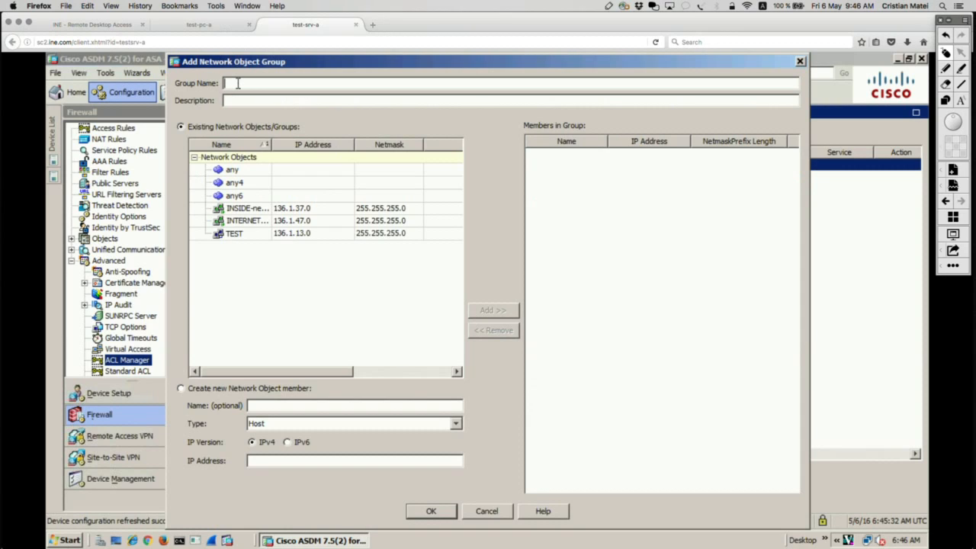
# Name the new network object group INSIDE_NETWORKS in ASDM and select the whole name.
pyautogui.write('INSIDE_NETWORKS')
pyautogui.hotkey('ctrl', 'a')
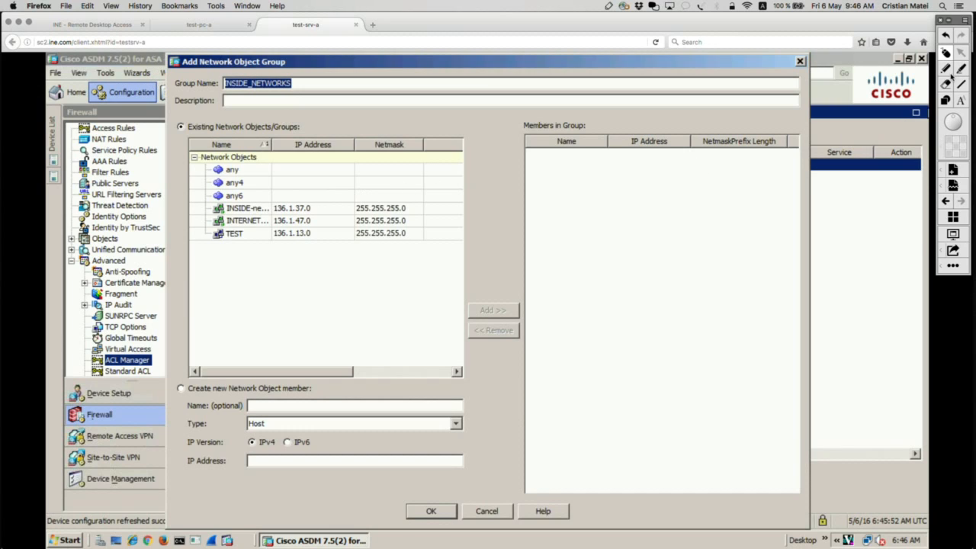
# Draw a red box around the header of the Members in Group list and clear it.
pyautogui.click(947, 101)
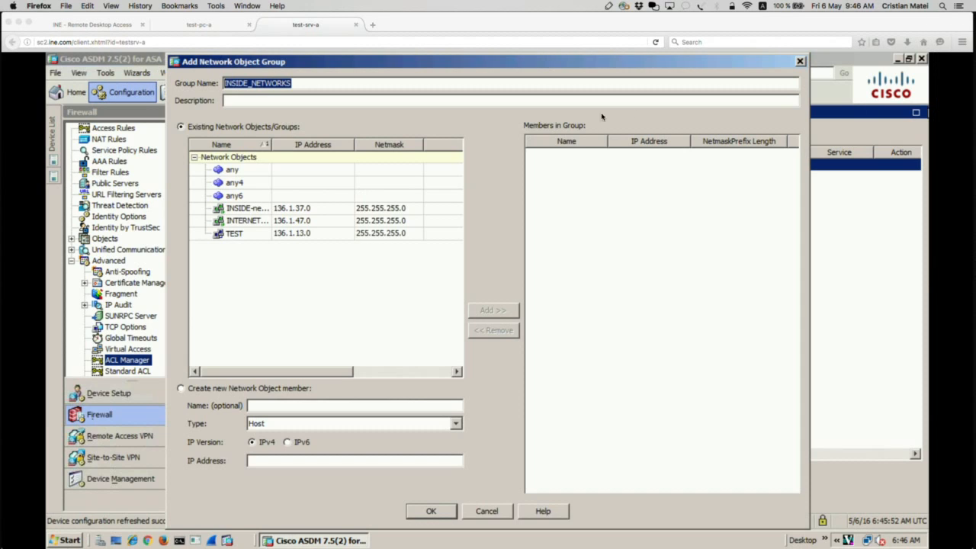
pyautogui.moveTo(507, 104); pyautogui.dragTo(666, 181)
pyautogui.moveTo(781, 185)
pyautogui.mouseDown()
pyautogui.moveTo(829, 183)
pyautogui.moveTo(807, 181)
pyautogui.mouseUp()
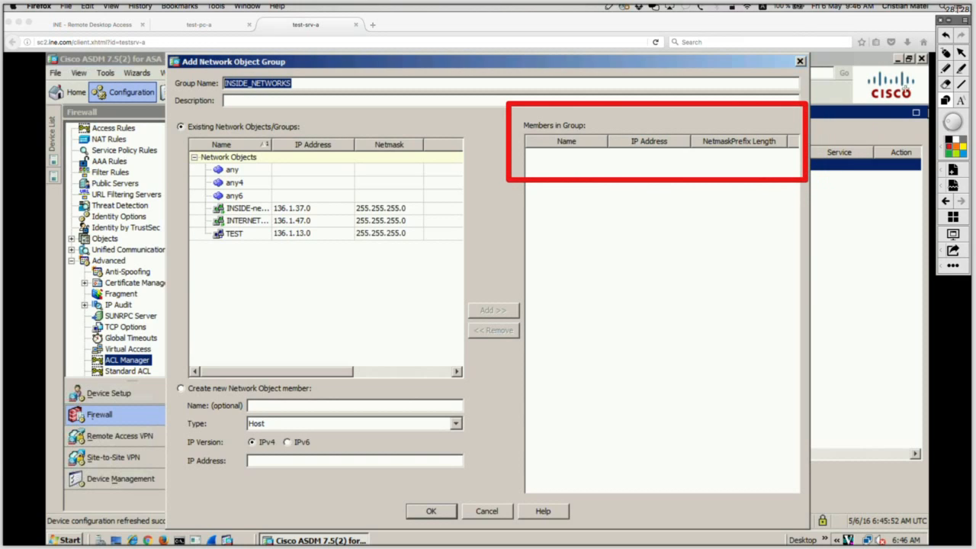
pyautogui.click(946, 54)
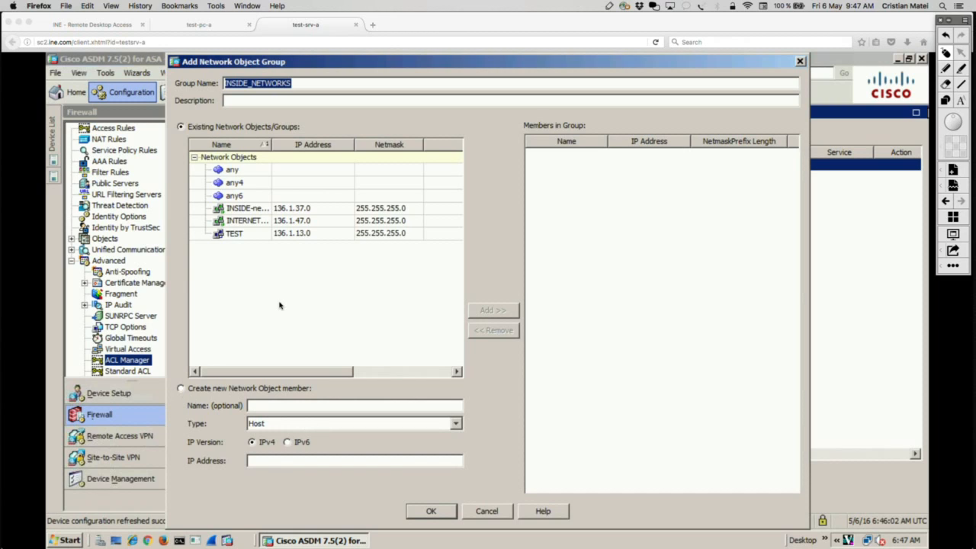
# Circle the option for creating a new member in red, replace the circle with an outline around its fields, and clear the annotations.
pyautogui.click(947, 70)
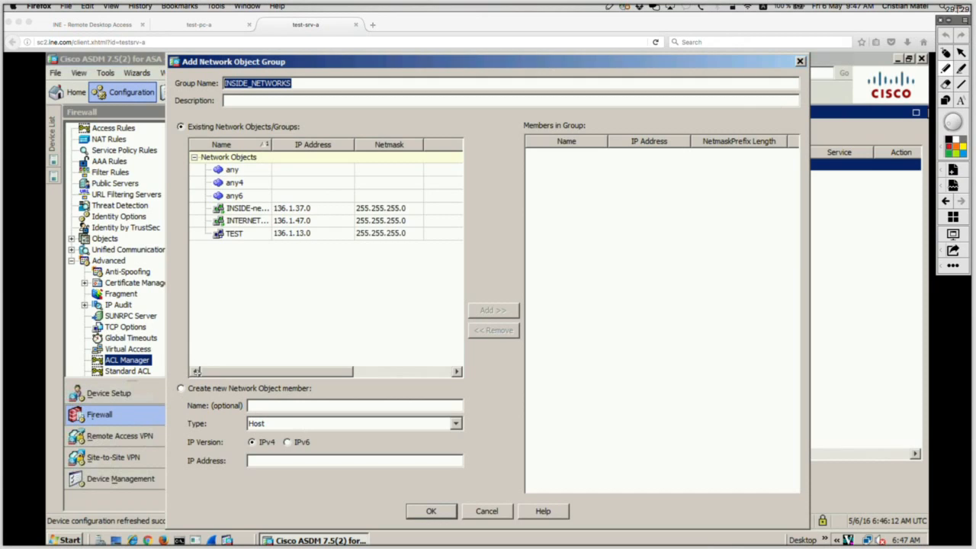
pyautogui.moveTo(197, 371)
pyautogui.mouseDown()
pyautogui.moveTo(159, 396)
pyautogui.moveTo(327, 395)
pyautogui.moveTo(225, 363)
pyautogui.moveTo(199, 369)
pyautogui.mouseUp()
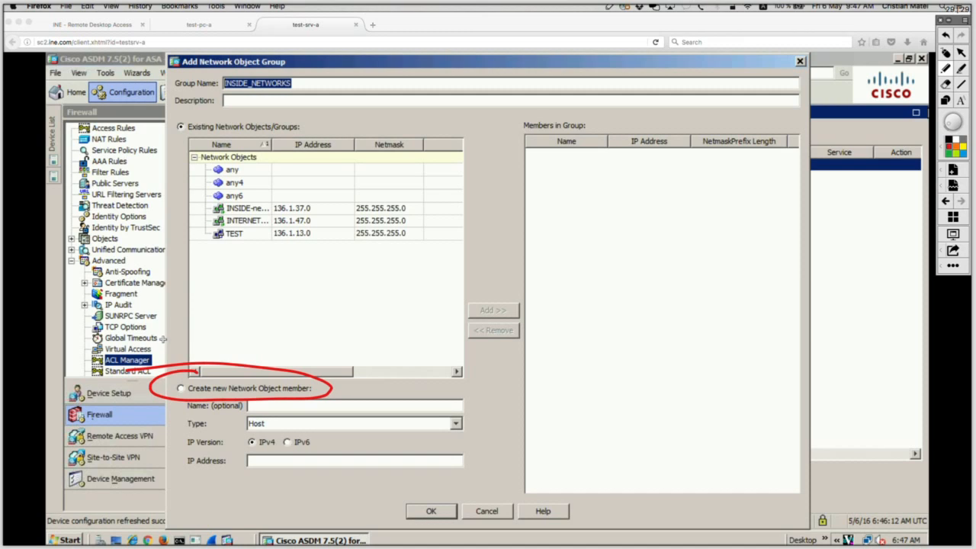
pyautogui.press('super+z')
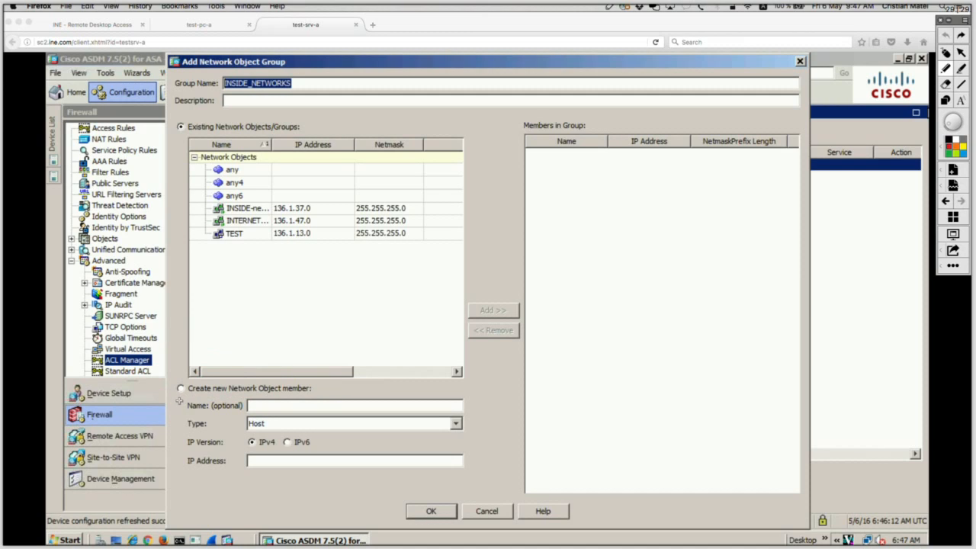
pyautogui.moveTo(178, 398)
pyautogui.mouseDown()
pyautogui.moveTo(180, 412)
pyautogui.moveTo(378, 459)
pyautogui.moveTo(488, 458)
pyautogui.mouseUp()
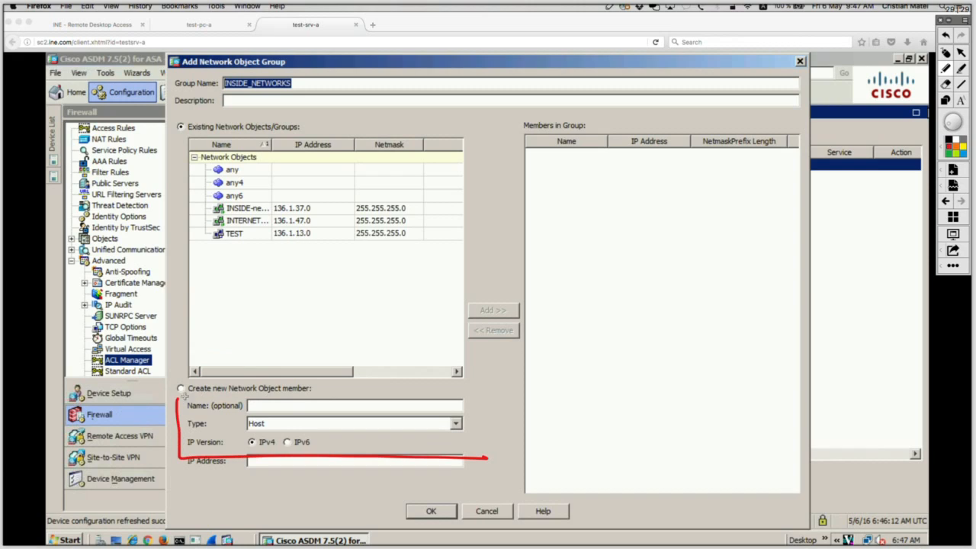
pyautogui.moveTo(184, 396)
pyautogui.mouseDown()
pyautogui.moveTo(485, 395)
pyautogui.moveTo(462, 456)
pyautogui.mouseUp()
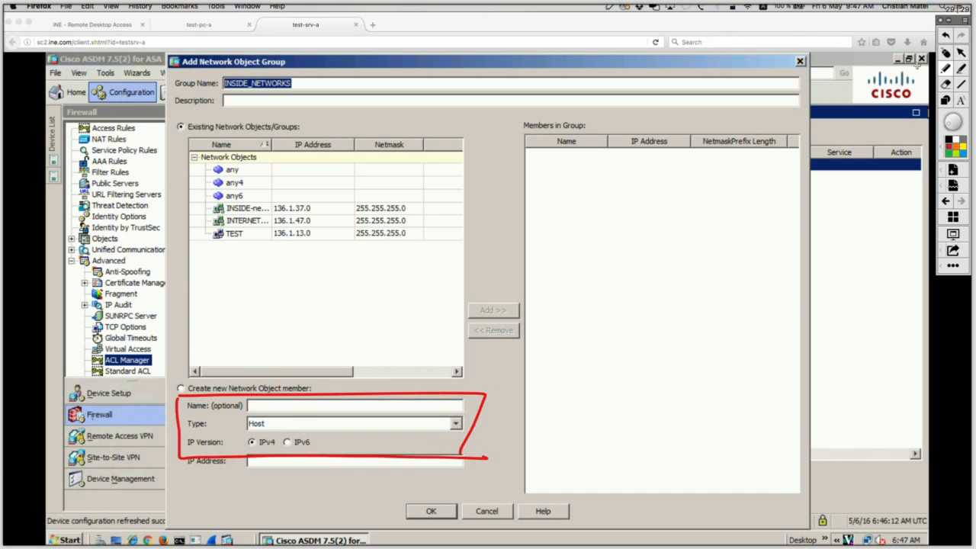
pyautogui.click(946, 53)
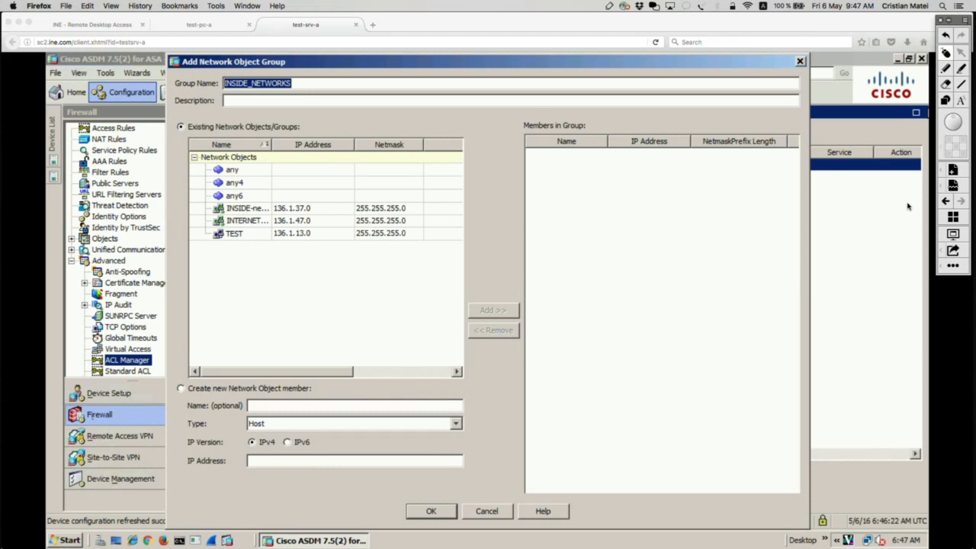
# Create a Network type member with IP address 172.16.1.0 and netmask 255.255.255.0 and add it to the group.
pyautogui.click(182, 388)
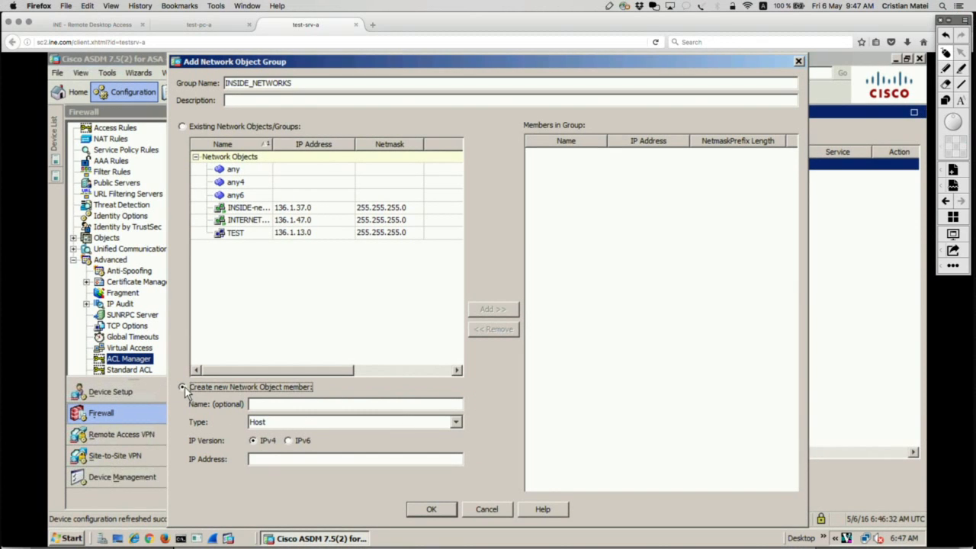
pyautogui.click(306, 424)
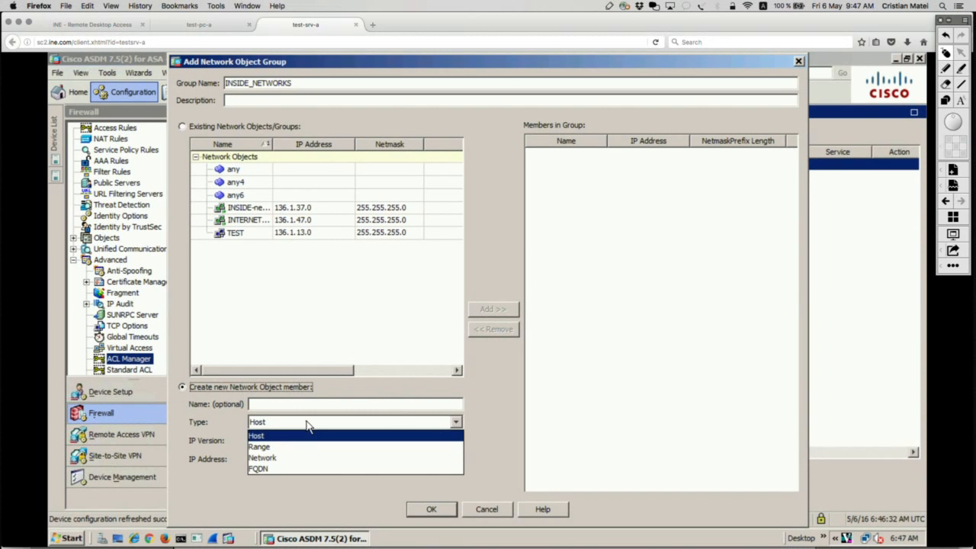
pyautogui.click(267, 458)
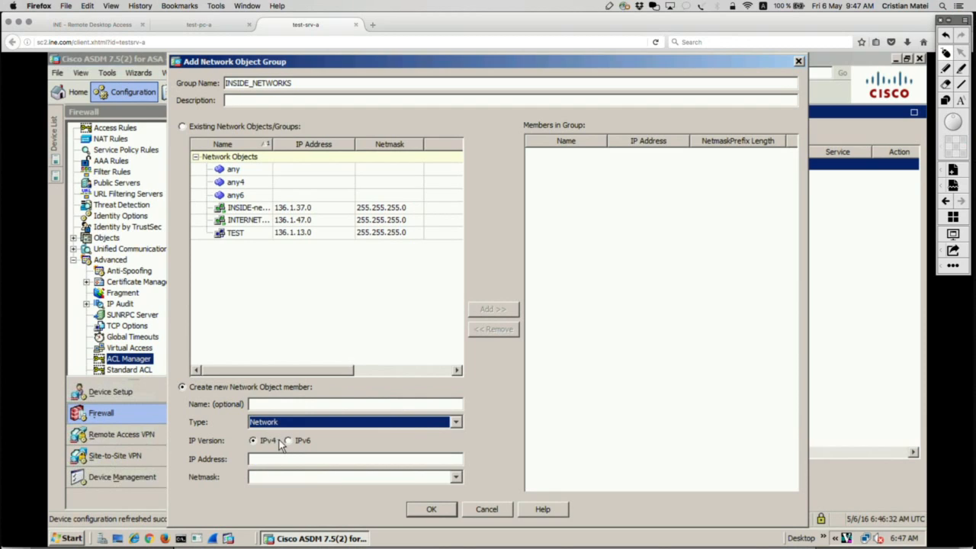
pyautogui.click(272, 458)
pyautogui.write('1')
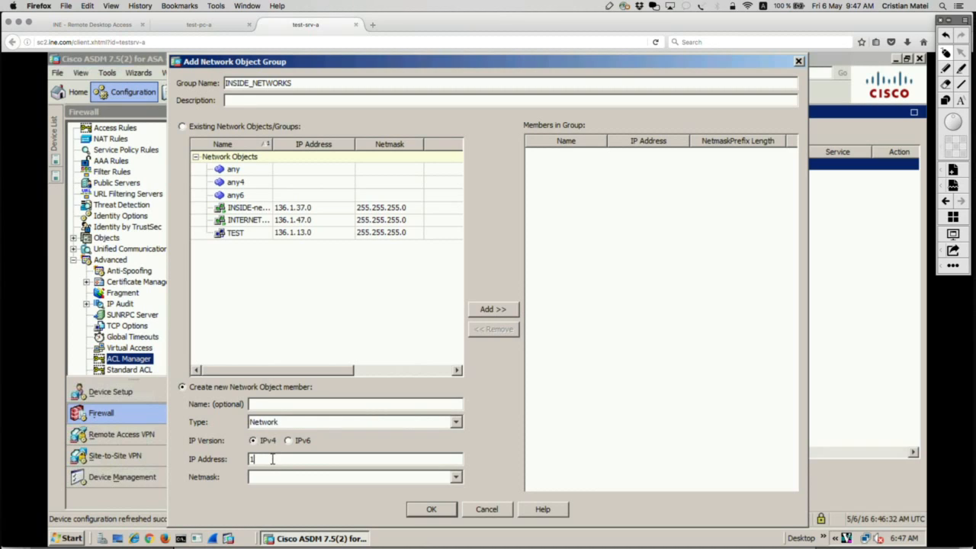
pyautogui.write('72.16.1.0')
pyautogui.click(455, 479)
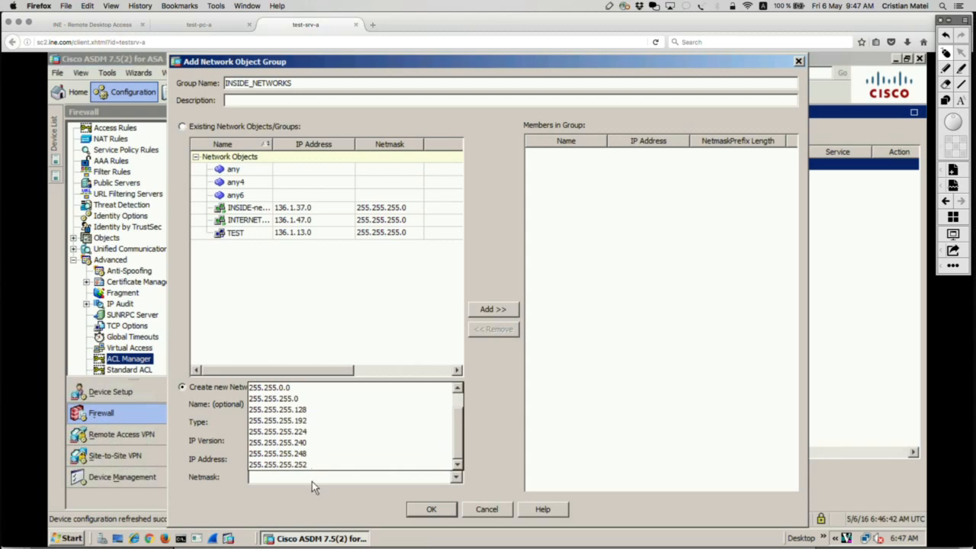
pyautogui.click(297, 402)
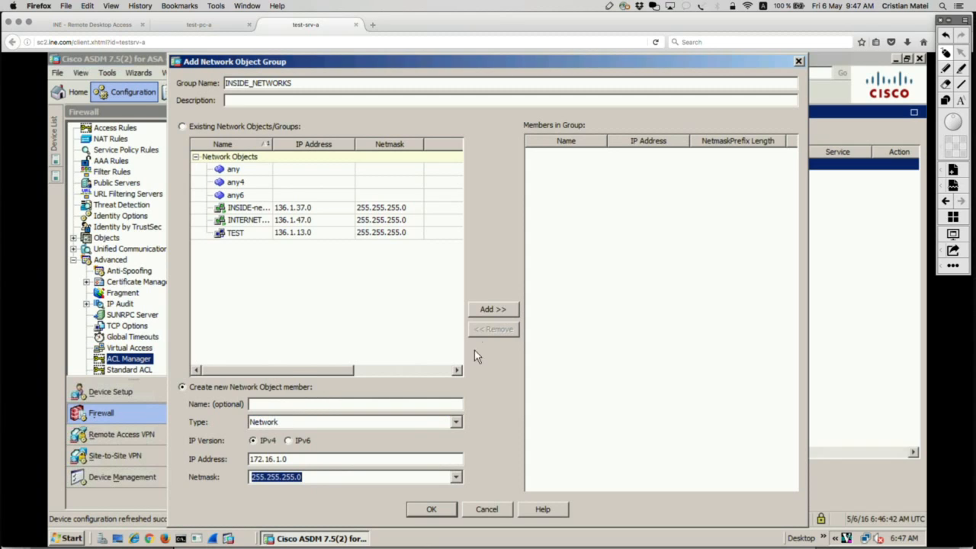
pyautogui.click(492, 309)
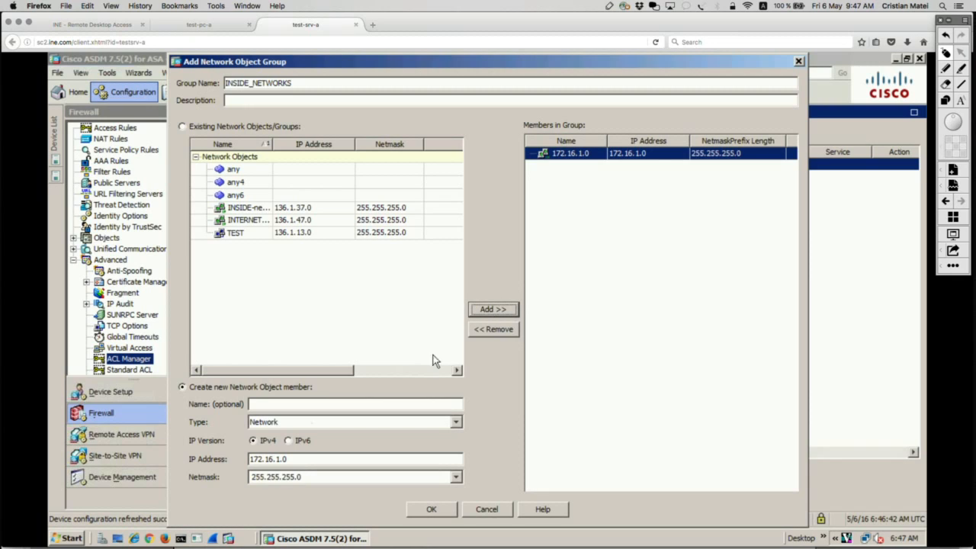
# Add a second Network member with IP address 172.16.10.0 and netmask 255.255.255.0 to the group.
pyautogui.click(297, 458)
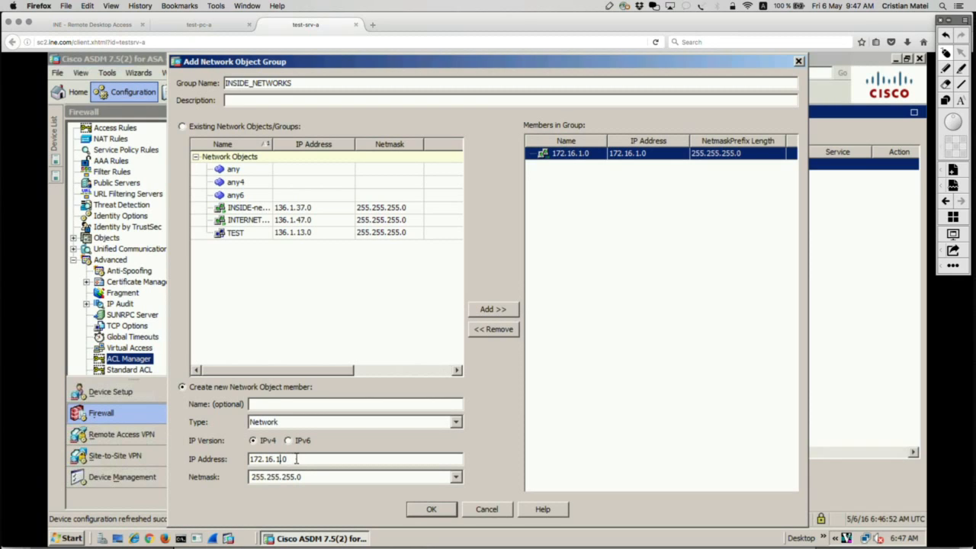
pyautogui.write('0')
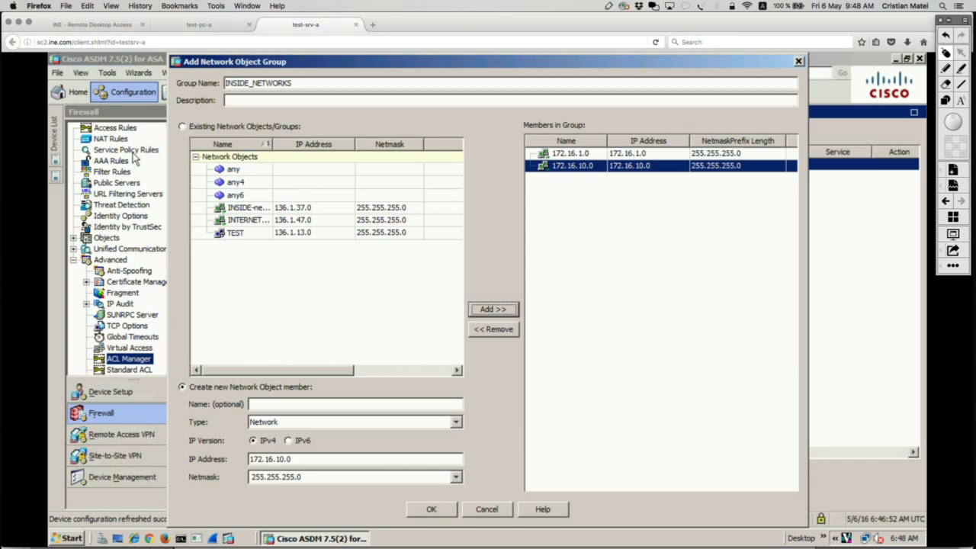
# Circle the group name and the member rows in red, clear the annotations, and confirm the new network object group.
pyautogui.click(959, 71)
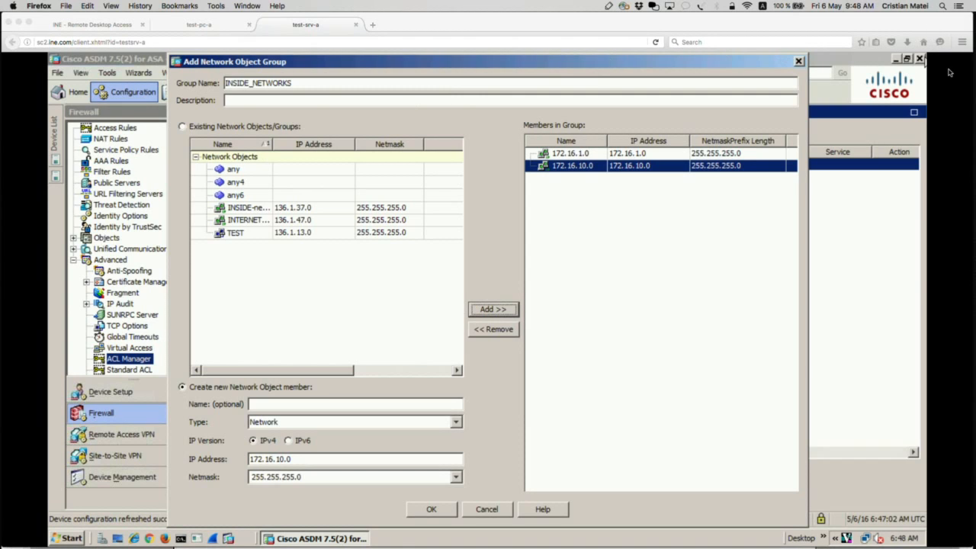
pyautogui.moveTo(288, 67)
pyautogui.mouseDown()
pyautogui.moveTo(181, 69)
pyautogui.moveTo(281, 103)
pyautogui.moveTo(255, 61)
pyautogui.mouseUp()
pyautogui.moveTo(800, 127)
pyautogui.mouseDown()
pyautogui.moveTo(648, 120)
pyautogui.moveTo(497, 171)
pyautogui.moveTo(757, 186)
pyautogui.moveTo(714, 124)
pyautogui.mouseUp()
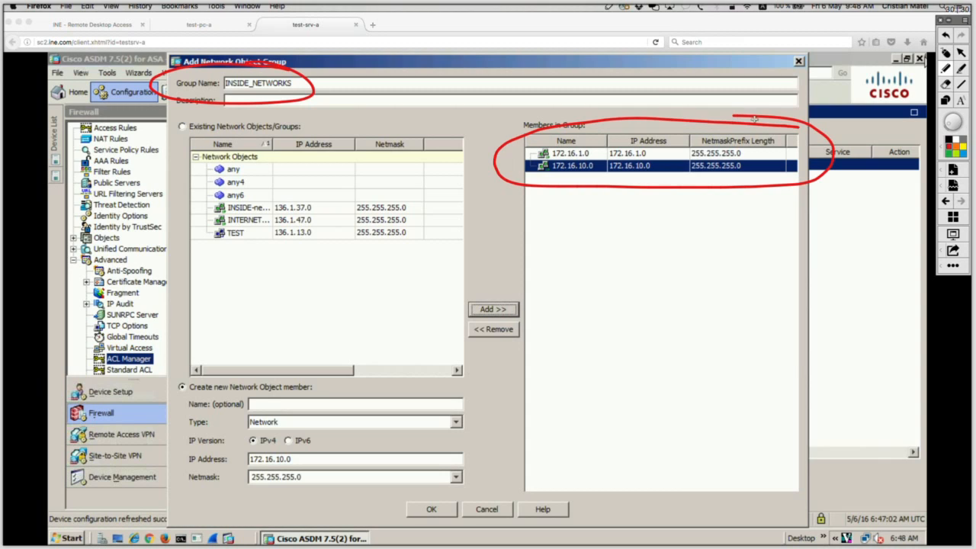
pyautogui.click(946, 54)
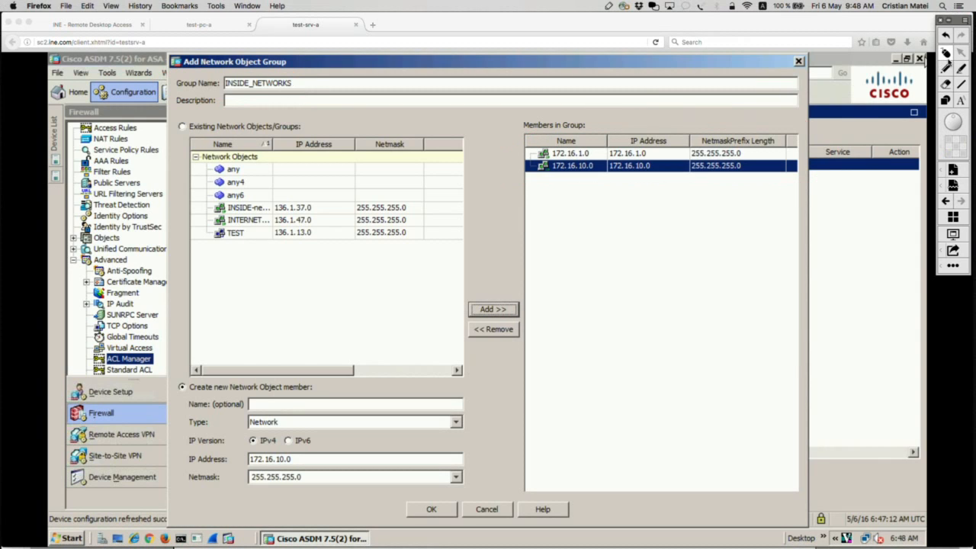
pyautogui.click(432, 509)
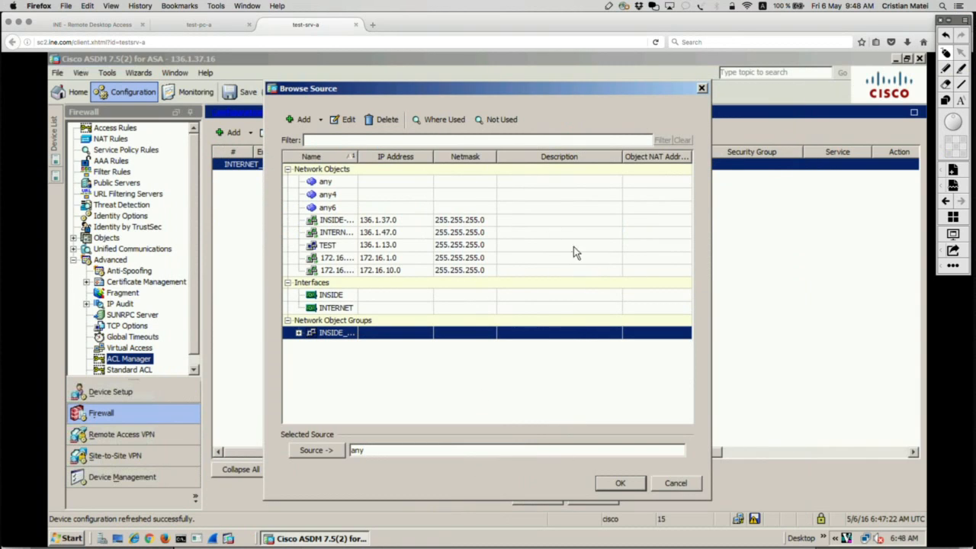
# Switch to the access-list notes in TextEdit, mark the ssh, telnet and www services of the first three lines, and clear the mark.
pyautogui.press('super+Tab')
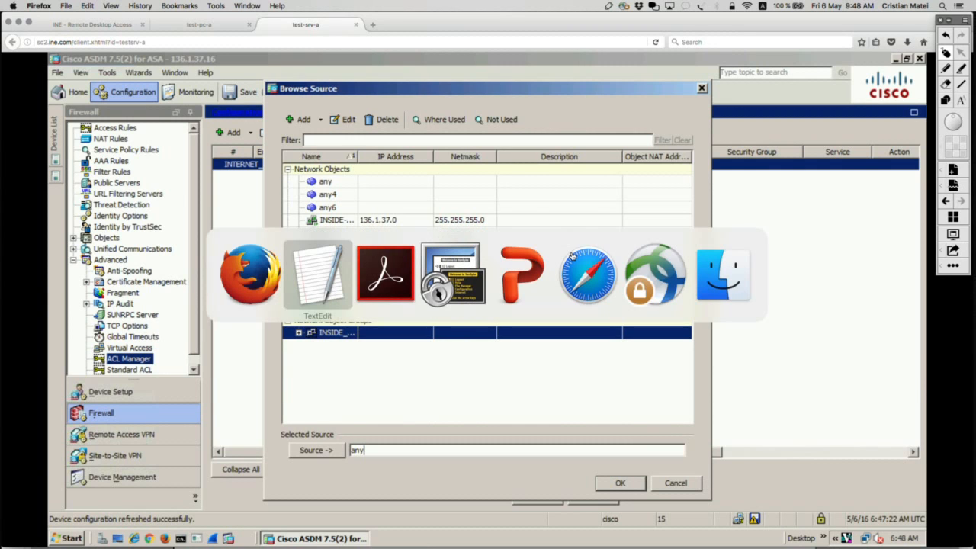
pyautogui.press('super+Tab')
pyautogui.press('super+Tab')
pyautogui.press('super+Tab')
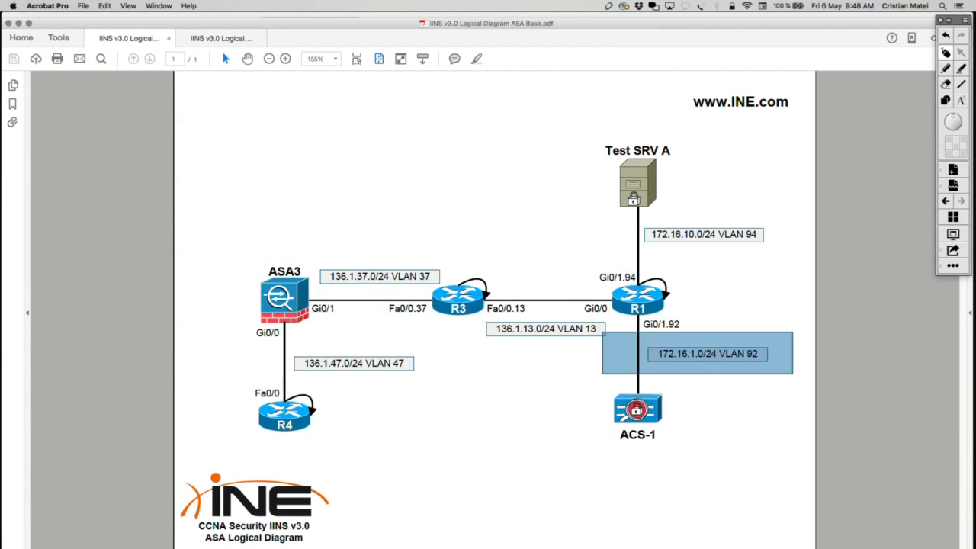
pyautogui.press('super+Tab')
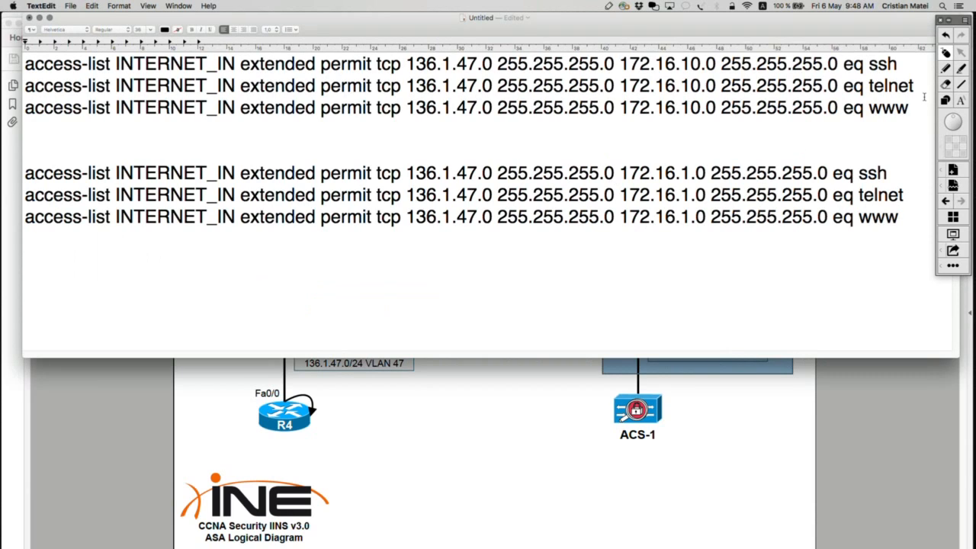
pyautogui.moveTo(843, 44)
pyautogui.mouseDown()
pyautogui.moveTo(872, 113)
pyautogui.moveTo(939, 128)
pyautogui.moveTo(912, 127)
pyautogui.mouseUp()
pyautogui.click(947, 53)
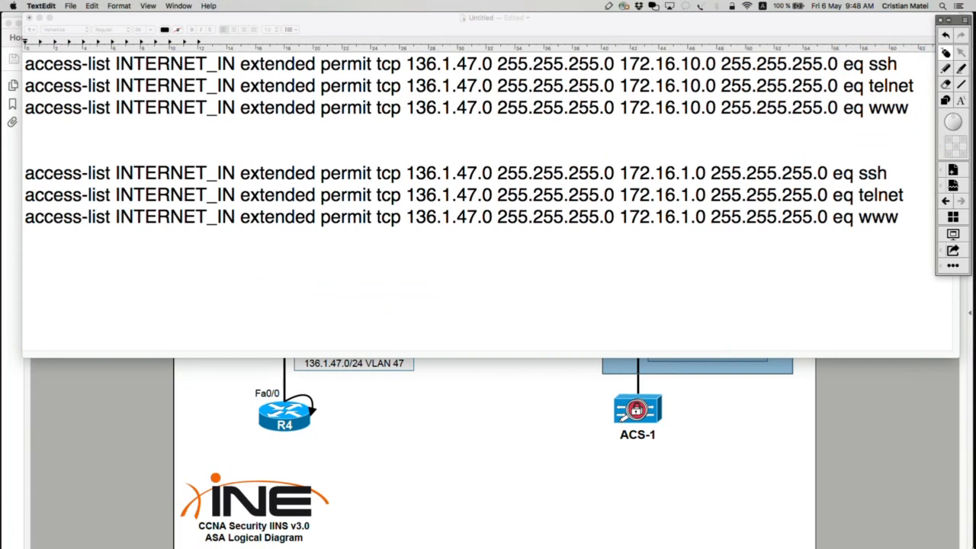
# Switch back to ASDM in Firefox and choose the INTERNET-network object as the selected source.
pyautogui.press('super+Tab')
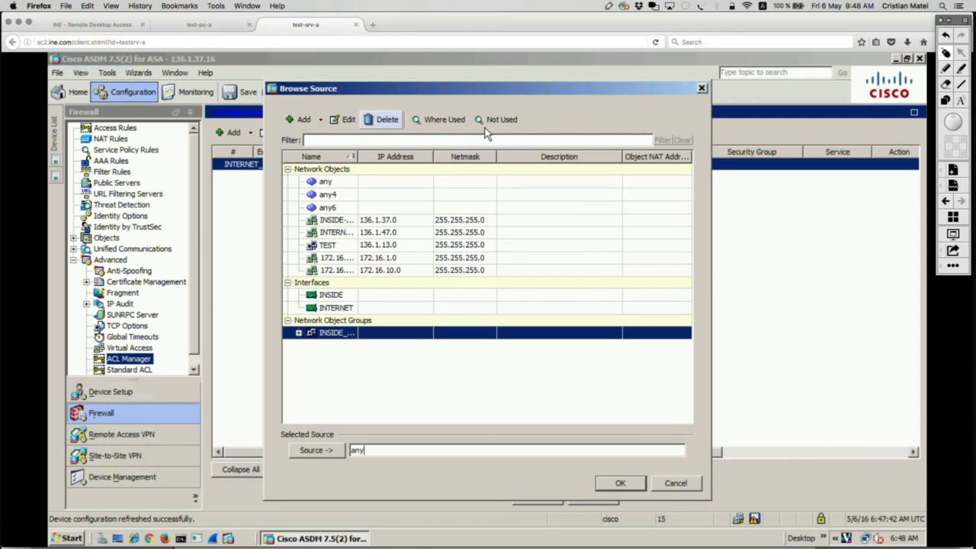
pyautogui.click(391, 235)
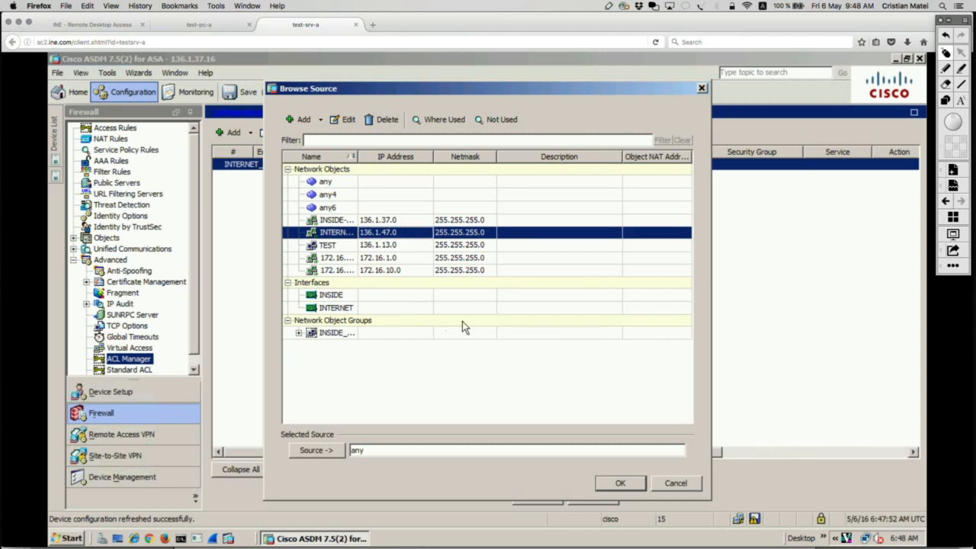
pyautogui.click(315, 451)
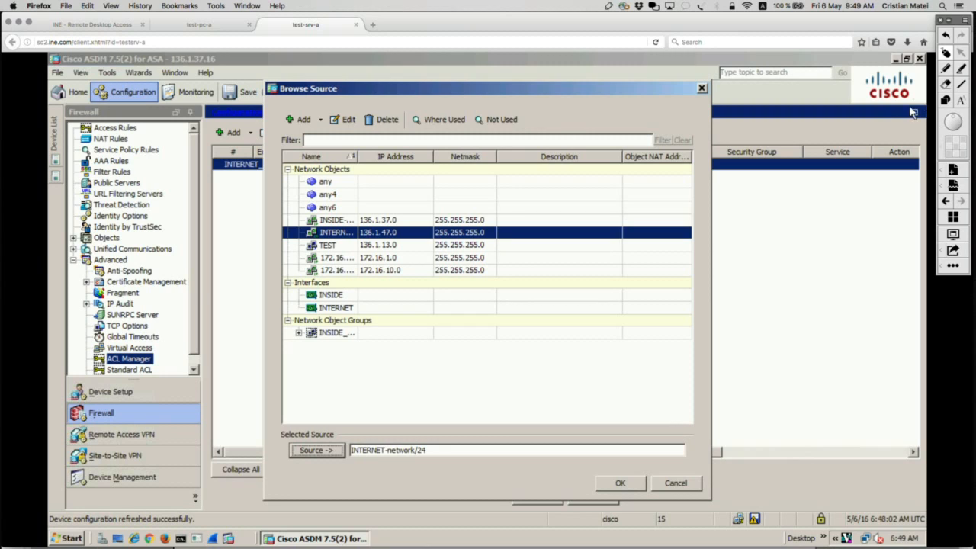
# Circle the selected source in red, remove the circle, and accept the source for the access rule entry.
pyautogui.click(945, 69)
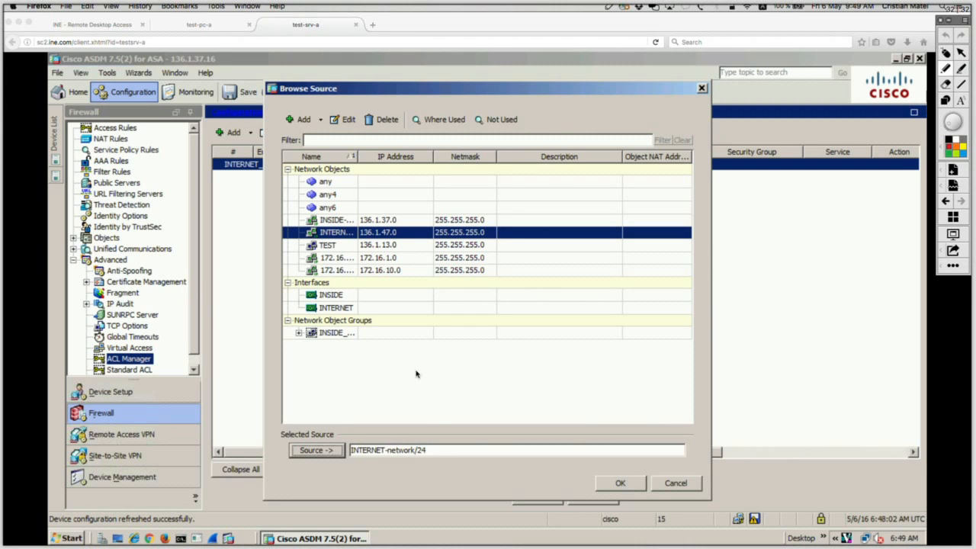
pyautogui.moveTo(424, 421)
pyautogui.mouseDown()
pyautogui.moveTo(336, 417)
pyautogui.moveTo(360, 479)
pyautogui.mouseUp()
pyautogui.moveTo(451, 450); pyautogui.dragTo(331, 414)
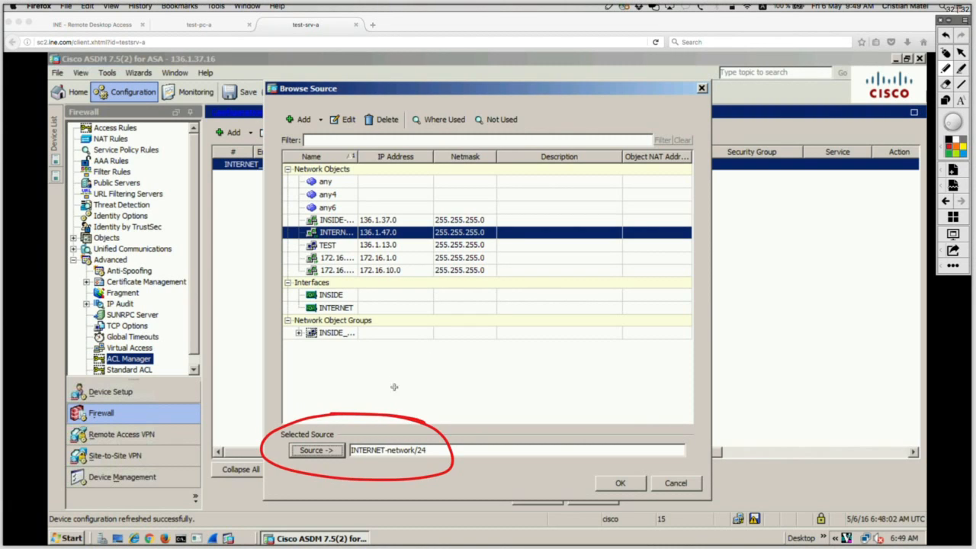
pyautogui.press('super+z')
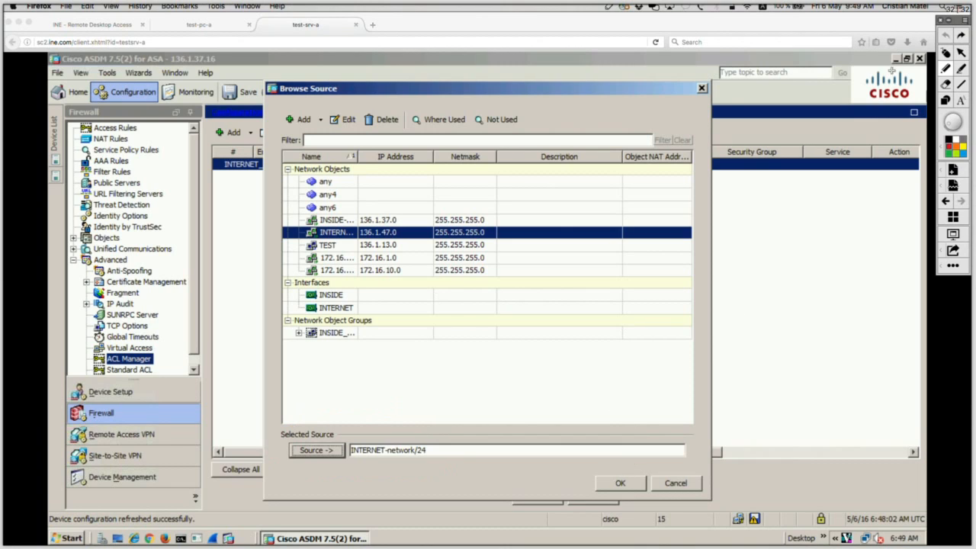
pyautogui.click(946, 53)
pyautogui.click(645, 483)
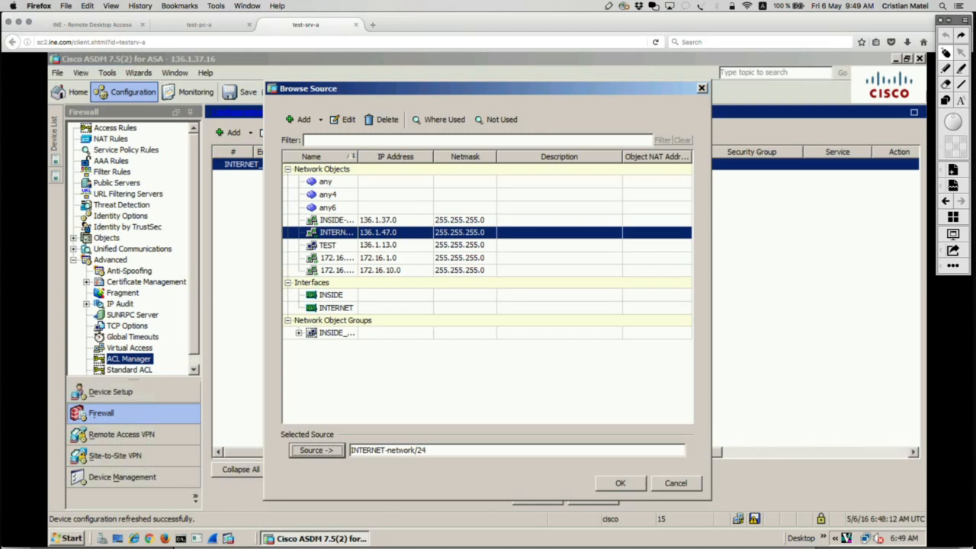
pyautogui.click(633, 487)
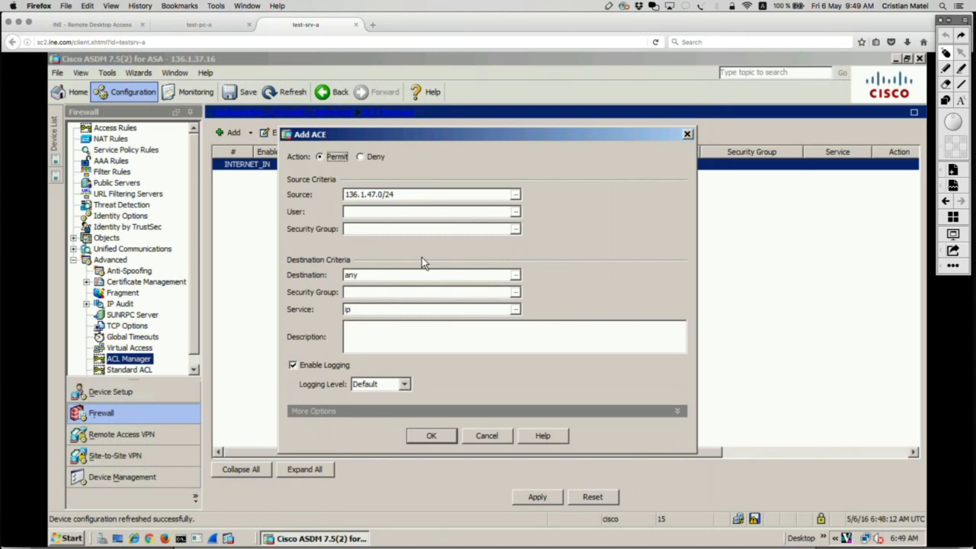
# Open the destination browser, draw a red box around the Network Object Groups section, and clear it.
pyautogui.click(516, 277)
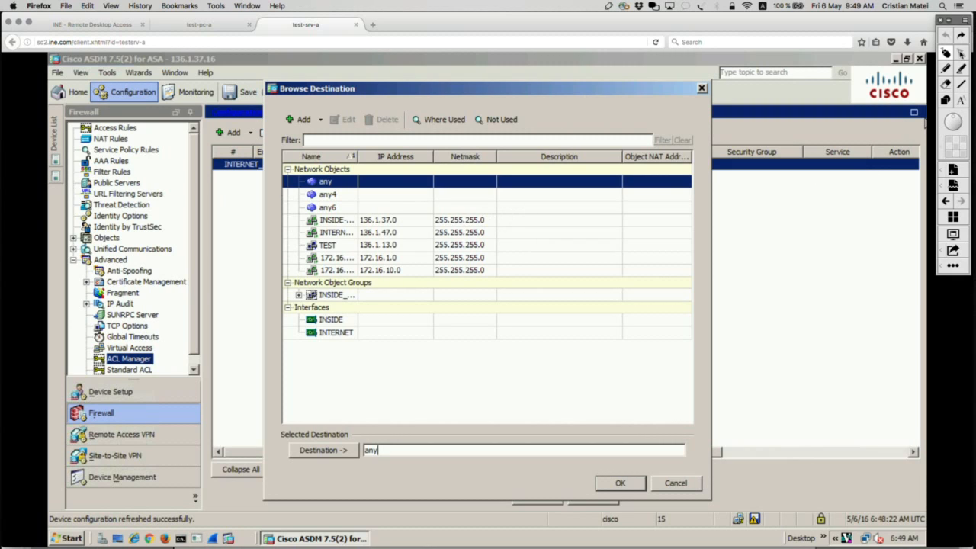
pyautogui.click(948, 101)
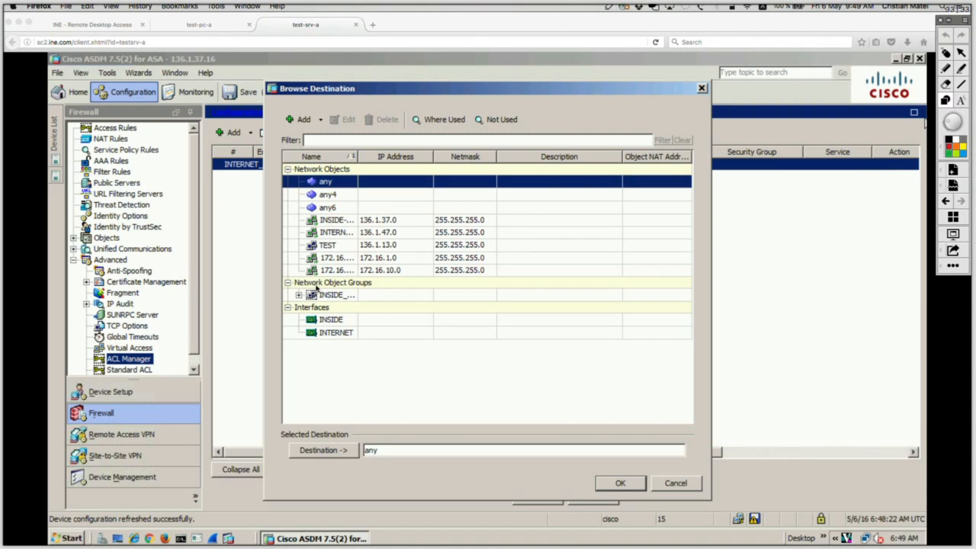
pyautogui.moveTo(266, 267)
pyautogui.mouseDown()
pyautogui.moveTo(328, 305)
pyautogui.moveTo(689, 303)
pyautogui.mouseUp()
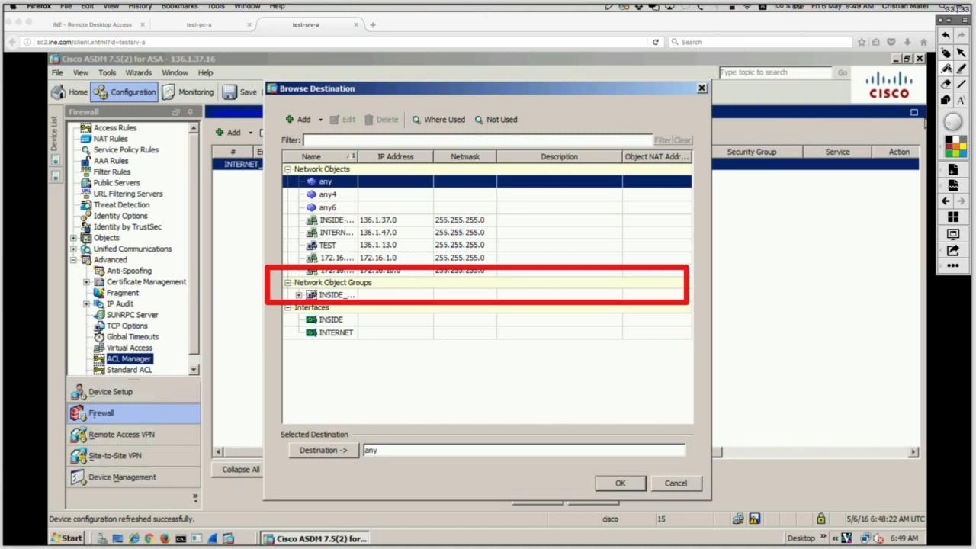
pyautogui.click(946, 53)
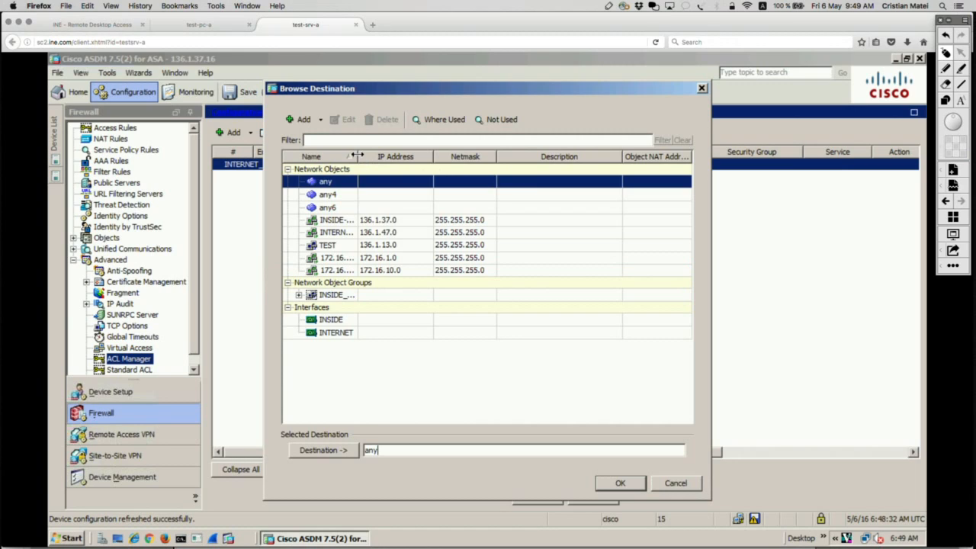
# Widen the Name column and set the INSIDE_NETWORKS group as the destination of the access rule entry.
pyautogui.moveTo(359, 158); pyautogui.dragTo(424, 157)
pyautogui.moveTo(484, 145); pyautogui.dragTo(484, 145)
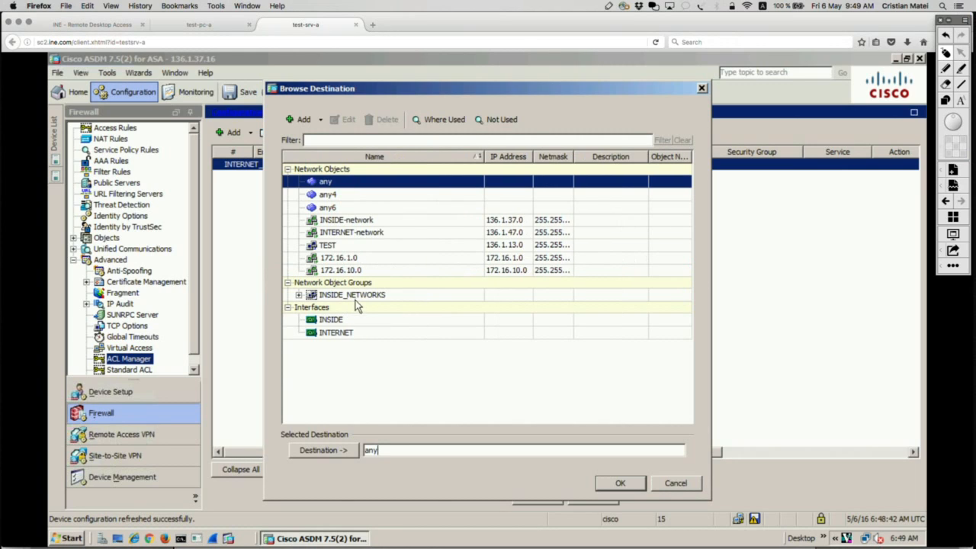
pyautogui.click(359, 298)
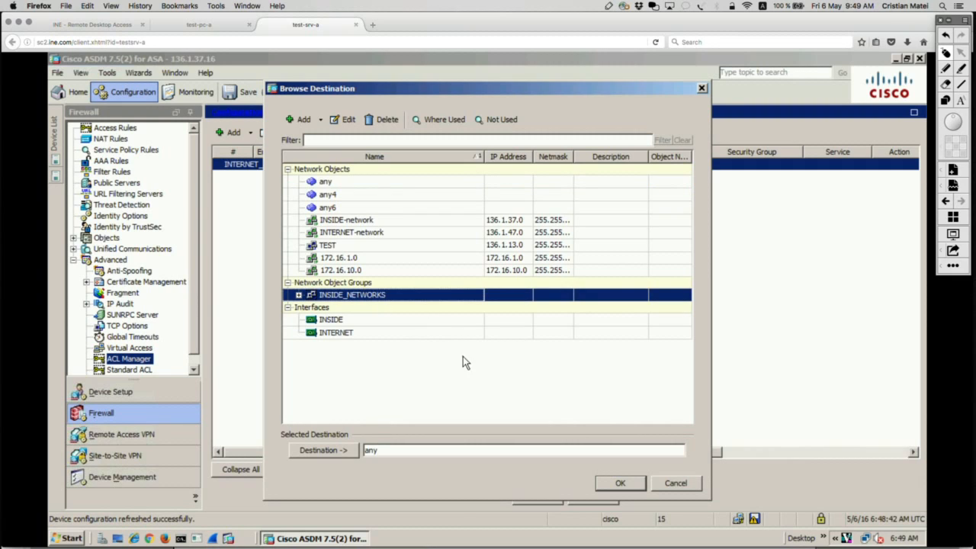
pyautogui.click(334, 452)
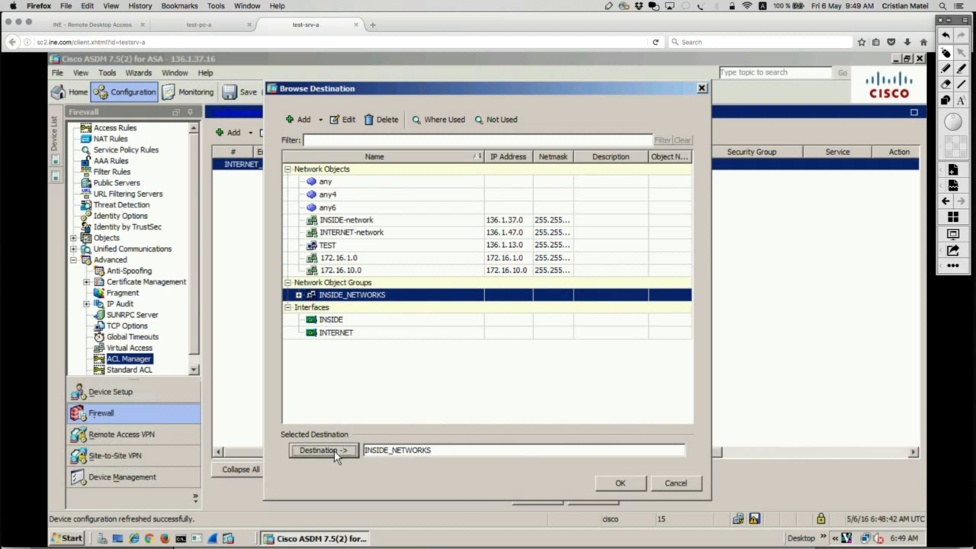
pyautogui.click(617, 484)
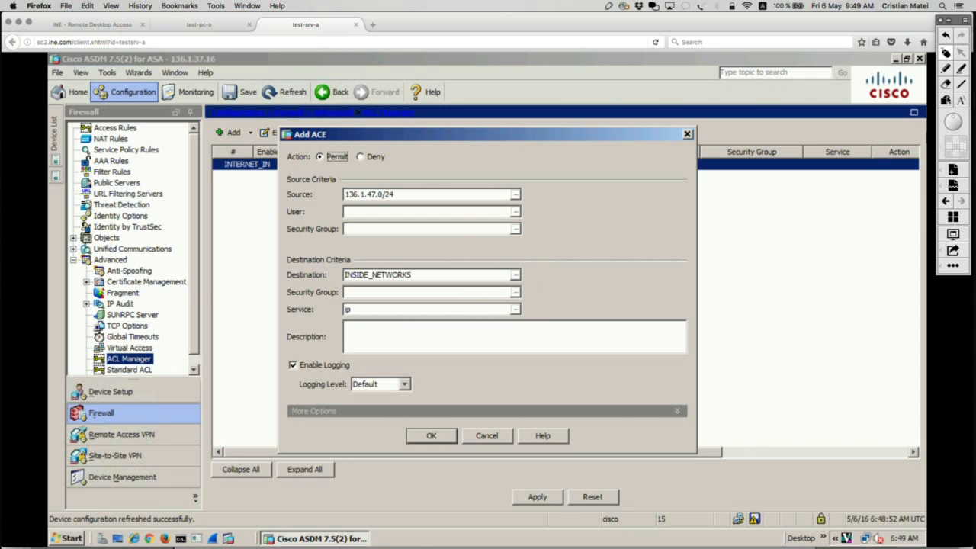
# Draw a red box around the Service field of the access rule entry and clear it.
pyautogui.click(945, 92)
pyautogui.moveTo(282, 291); pyautogui.dragTo(310, 314)
pyautogui.moveTo(407, 336); pyautogui.dragTo(587, 329)
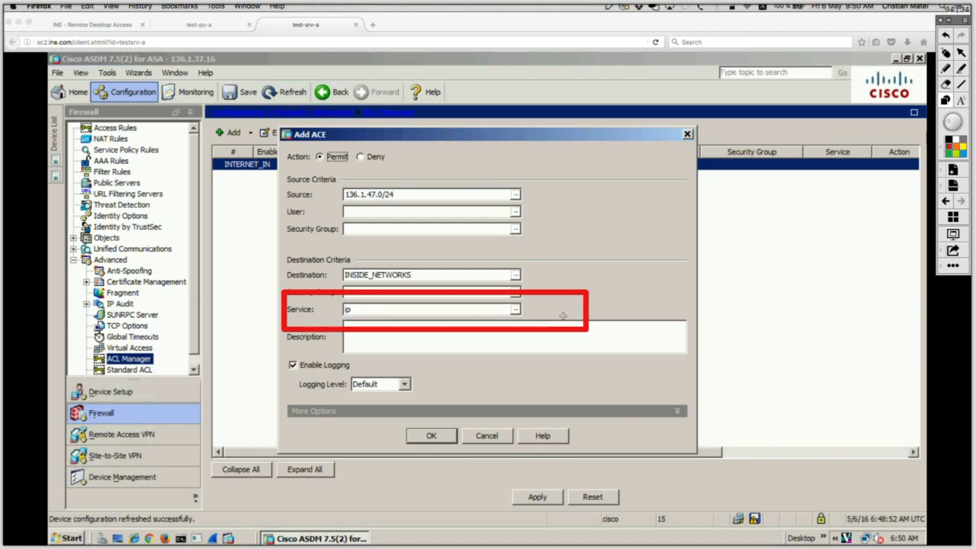
pyautogui.click(946, 54)
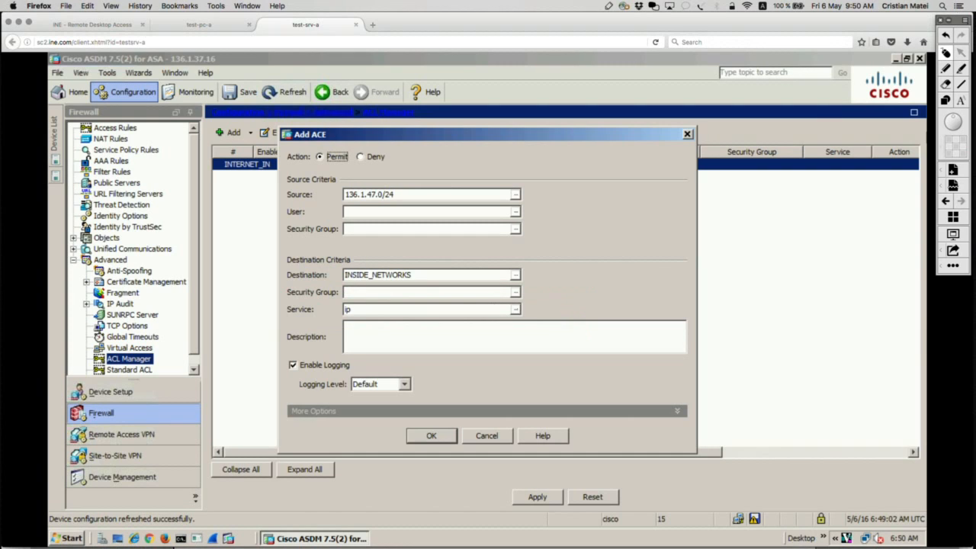
# Start a new TCP service group from the service browser and name it TCP_INSIDE_SERVICES.
pyautogui.click(515, 311)
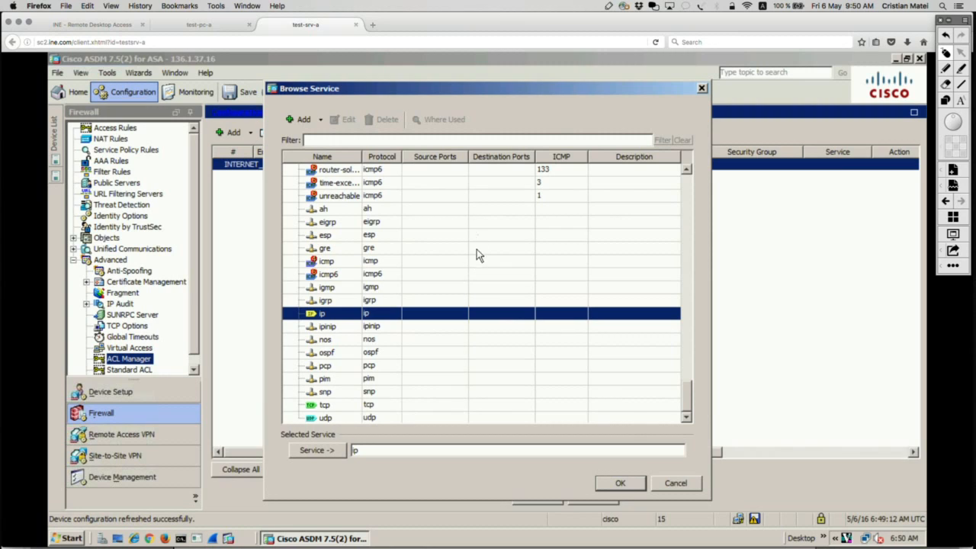
pyautogui.click(319, 121)
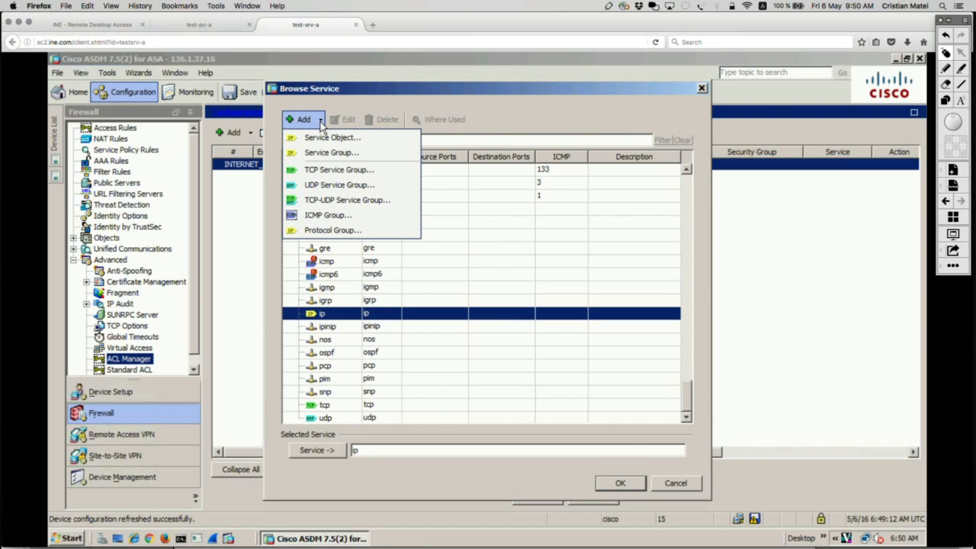
pyautogui.click(338, 171)
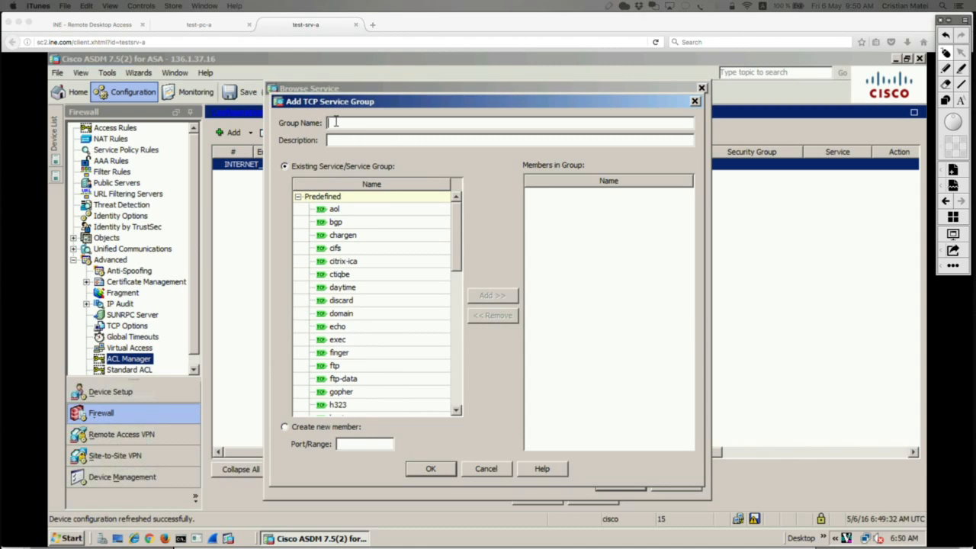
pyautogui.click(552, 122)
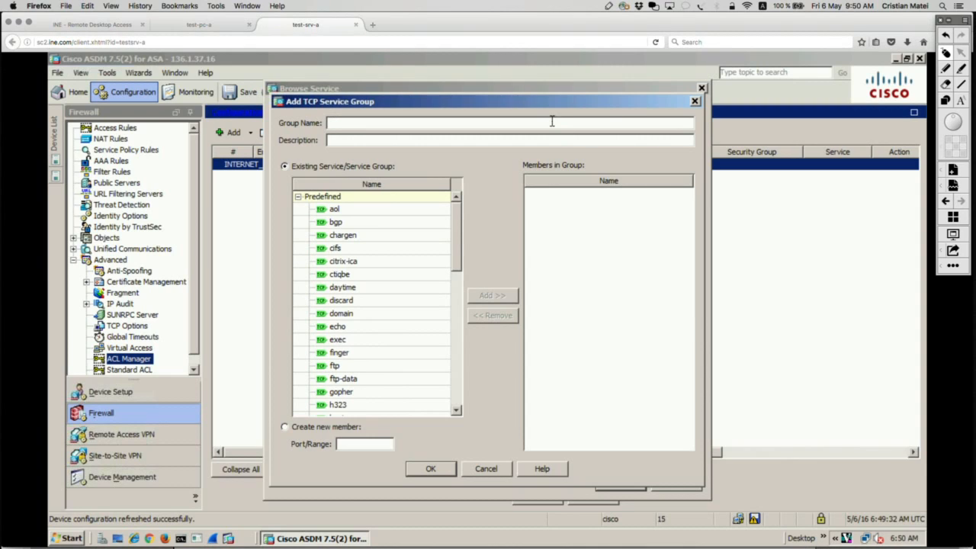
pyautogui.write('TCP_INSIDE_SERVICES')
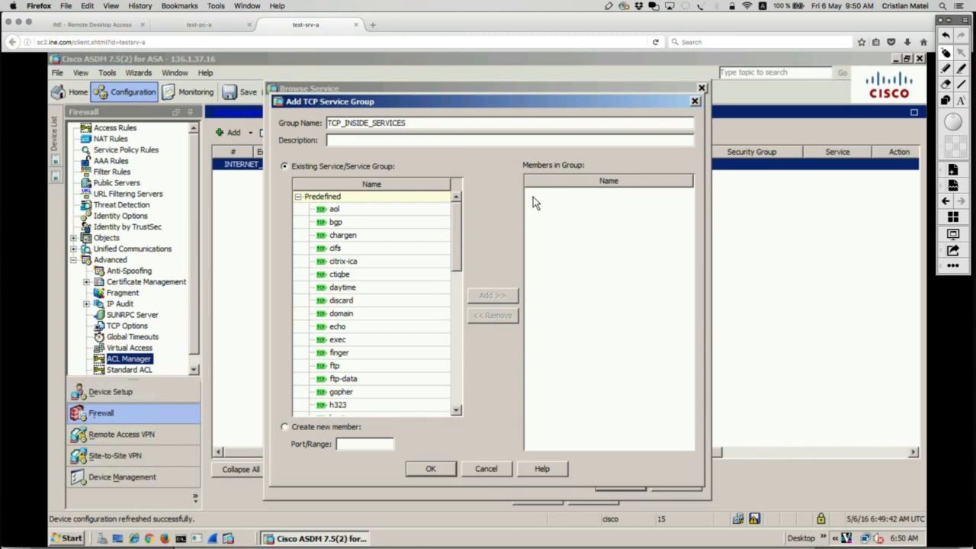
# Draw a red box around the empty Members in Group list, handwrite 22, 23 and 80 inside it, and clear the annotations.
pyautogui.click(949, 103)
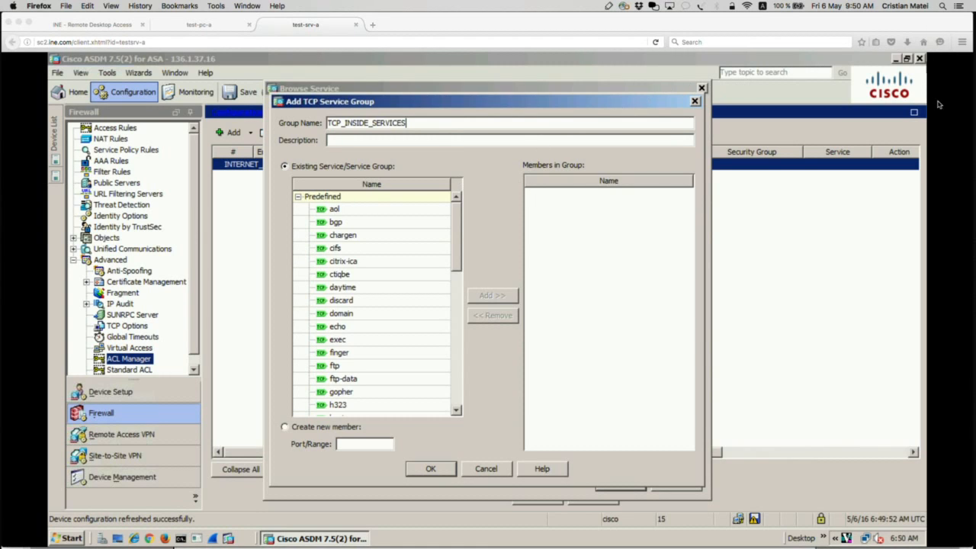
pyautogui.moveTo(515, 149)
pyautogui.mouseDown()
pyautogui.moveTo(659, 407)
pyautogui.moveTo(687, 440)
pyautogui.moveTo(719, 449)
pyautogui.mouseUp()
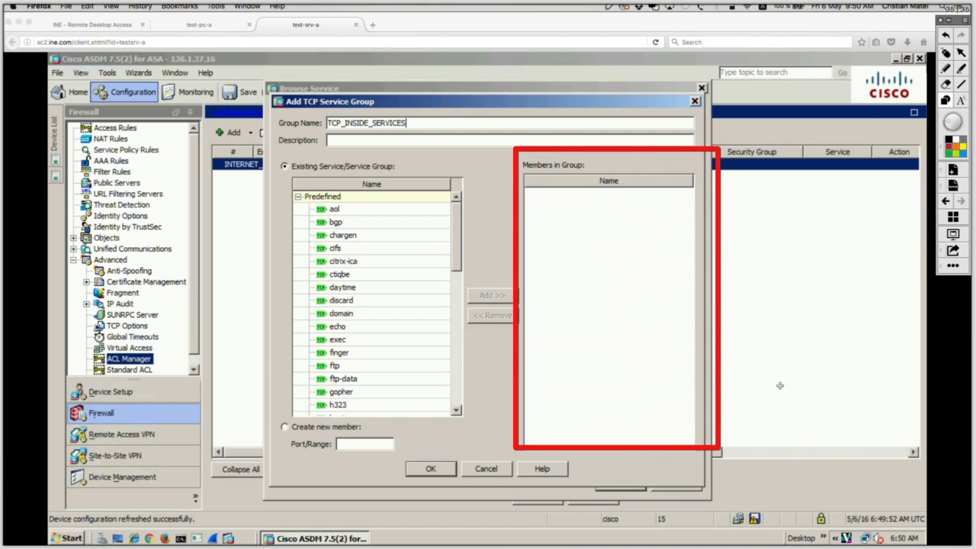
pyautogui.moveTo(566, 205)
pyautogui.mouseDown()
pyautogui.moveTo(585, 227)
pyautogui.moveTo(597, 216)
pyautogui.moveTo(624, 228)
pyautogui.mouseUp()
pyautogui.moveTo(571, 247)
pyautogui.mouseDown()
pyautogui.moveTo(596, 267)
pyautogui.moveTo(567, 285)
pyautogui.moveTo(620, 304)
pyautogui.moveTo(626, 294)
pyautogui.mouseUp()
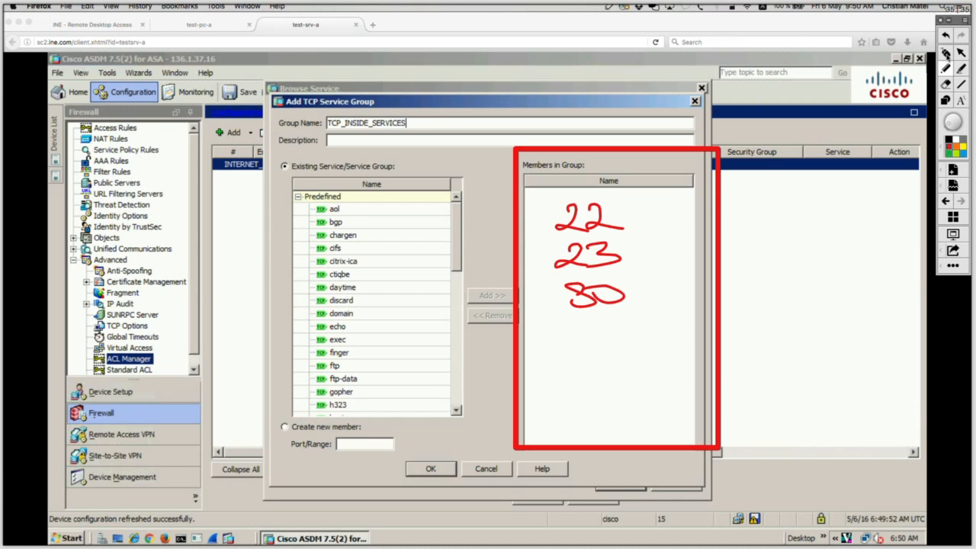
pyautogui.click(946, 54)
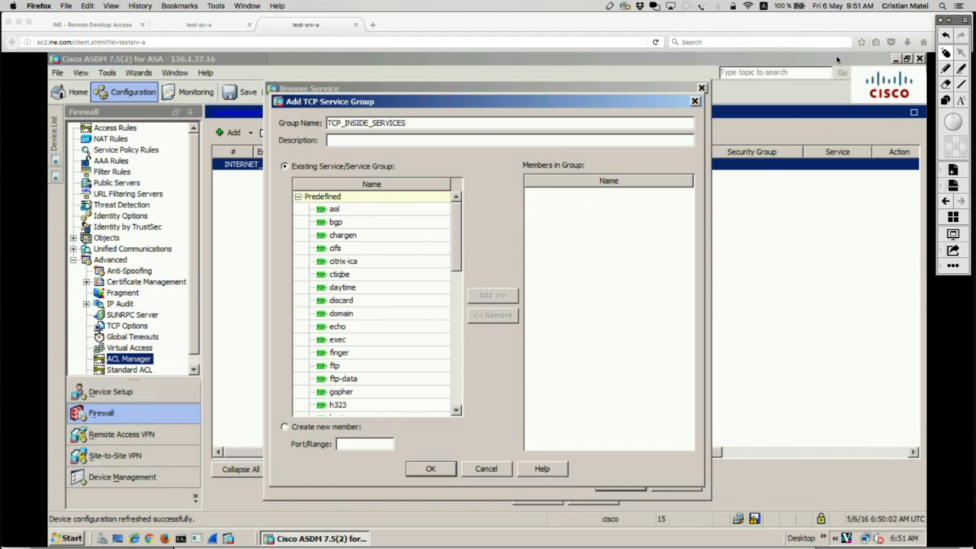
# Draw a red box around the Existing Service/Service Group list and another around the Create new member section, clearing each one.
pyautogui.click(946, 100)
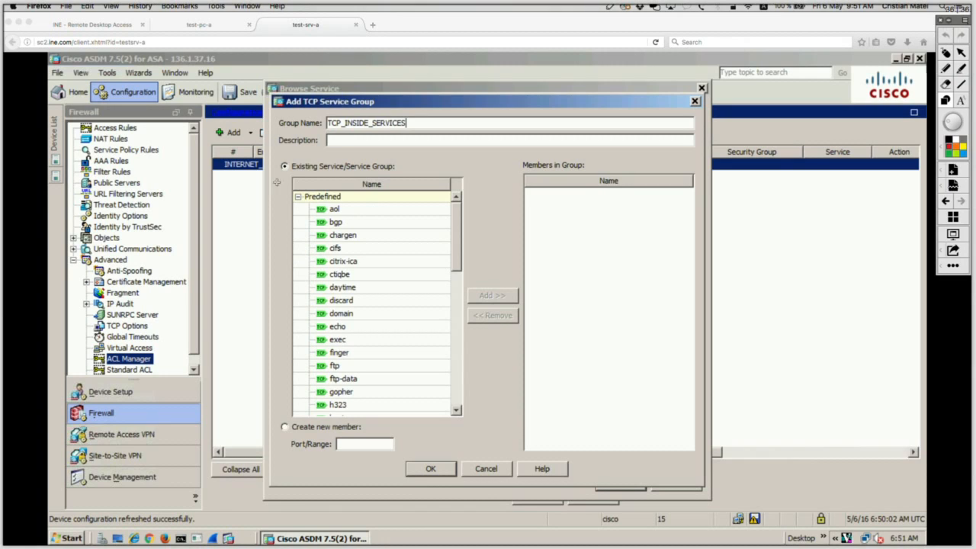
pyautogui.moveTo(278, 157)
pyautogui.mouseDown()
pyautogui.moveTo(425, 441)
pyautogui.moveTo(503, 482)
pyautogui.moveTo(473, 440)
pyautogui.mouseUp()
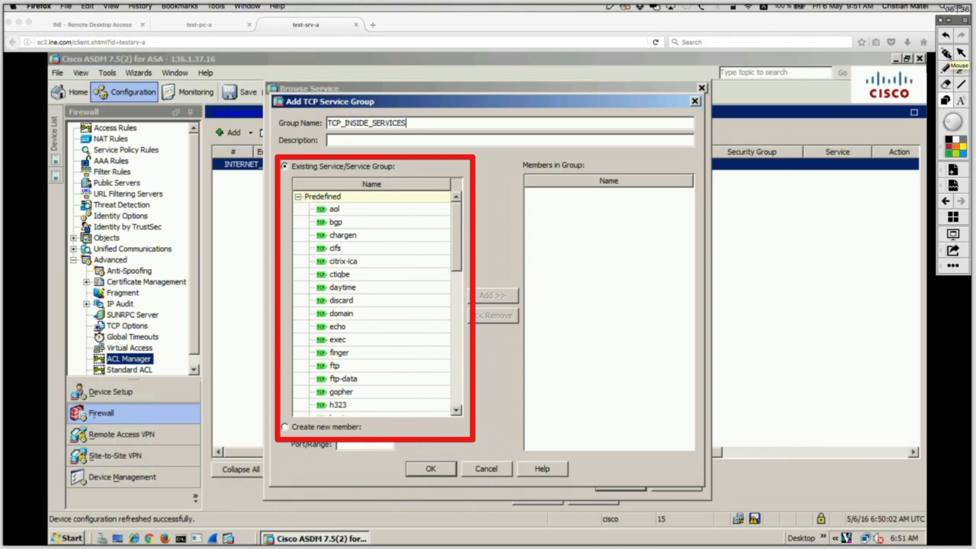
pyautogui.click(947, 54)
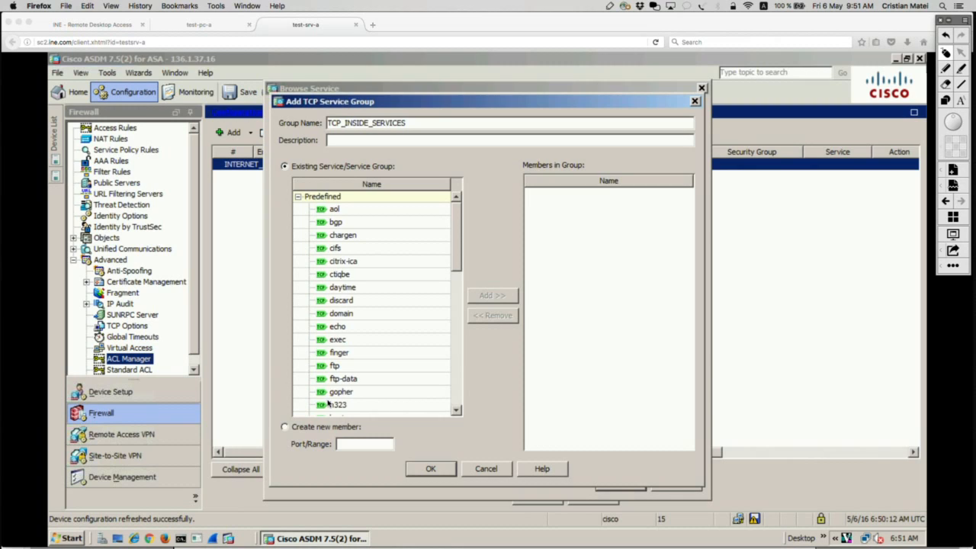
pyautogui.click(945, 100)
pyautogui.moveTo(272, 410)
pyautogui.mouseDown()
pyautogui.moveTo(395, 466)
pyautogui.moveTo(410, 462)
pyautogui.mouseUp()
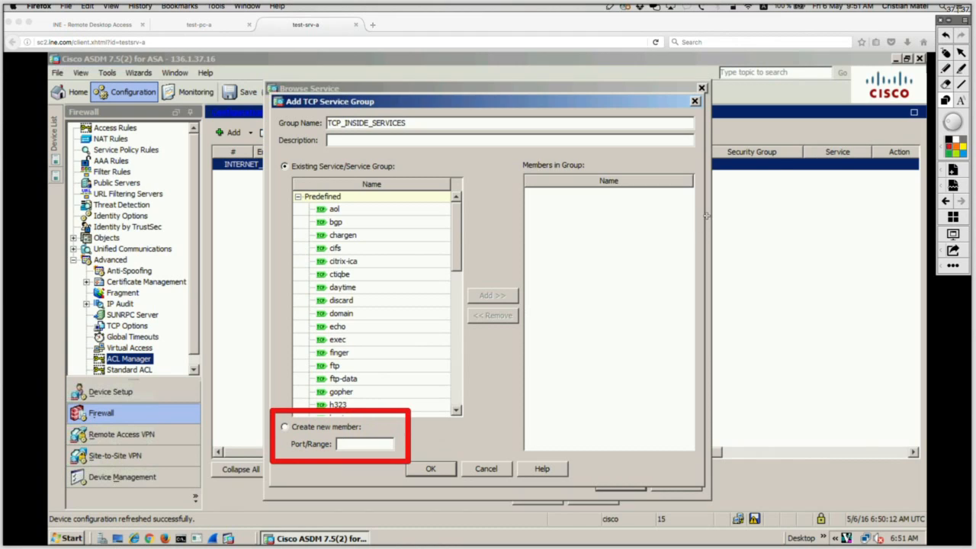
pyautogui.click(946, 53)
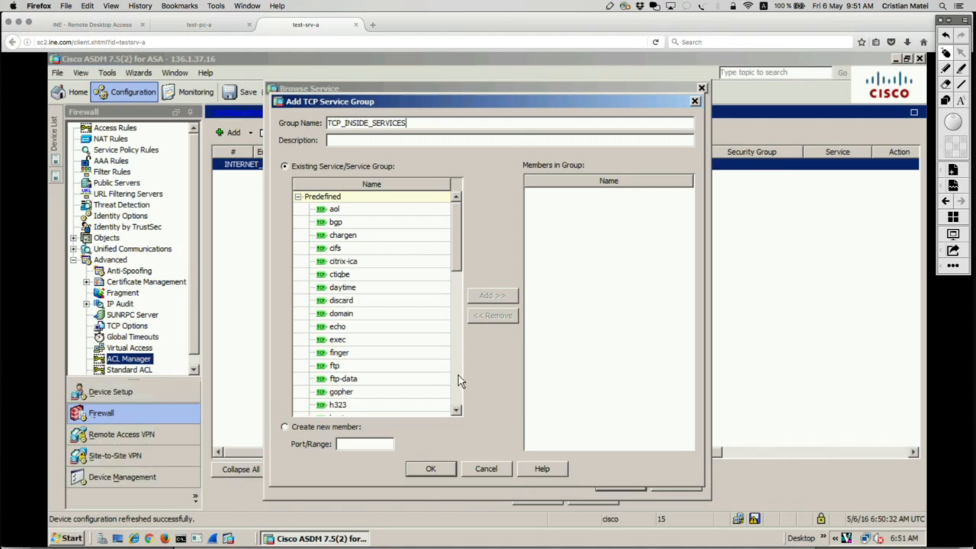
# Add the predefined http service to the members of the TCP service group.
pyautogui.scroll(-10, 459, 375)
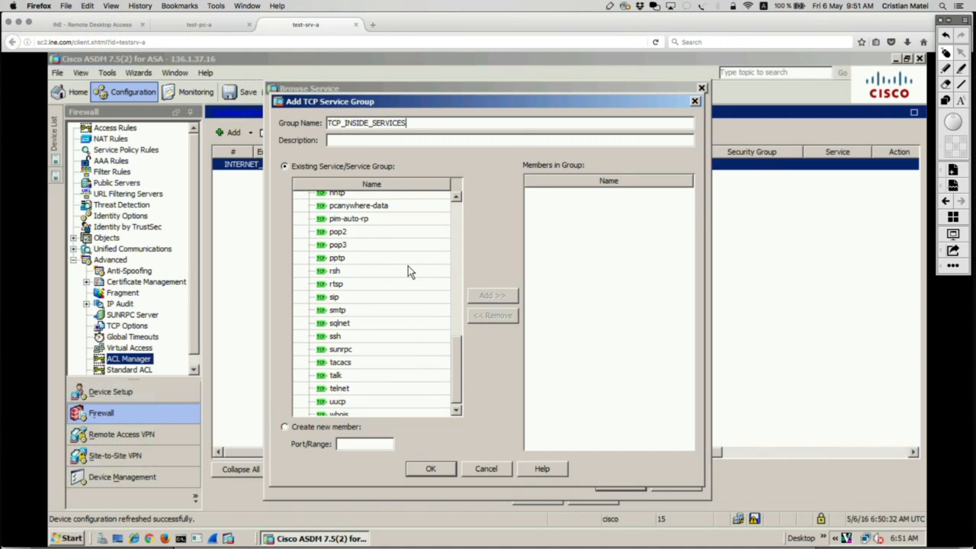
pyautogui.click(386, 194)
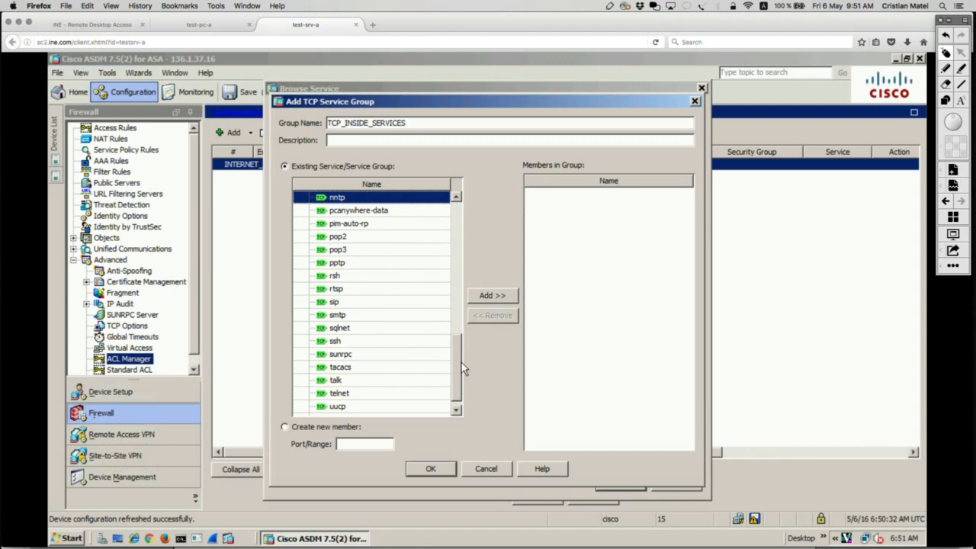
pyautogui.scroll(5, 458, 302)
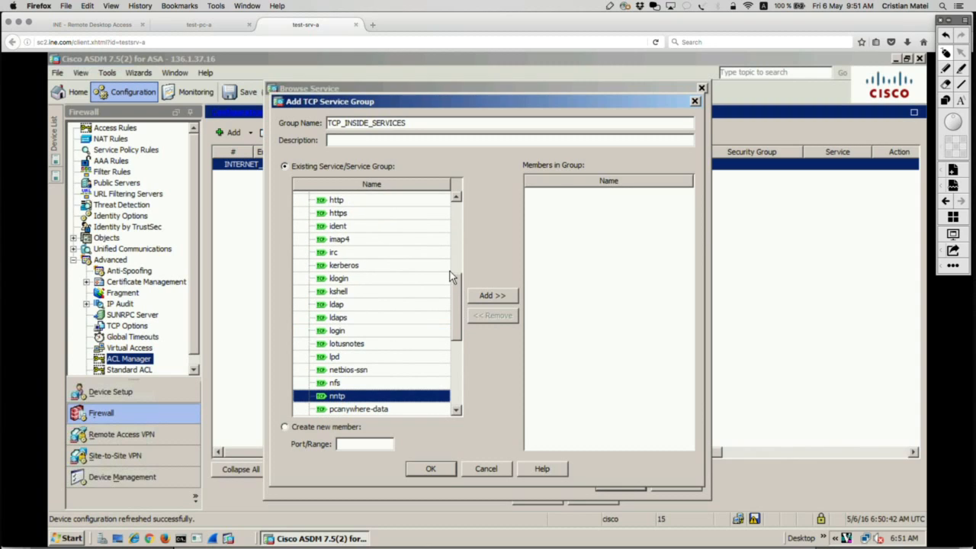
pyautogui.click(364, 204)
pyautogui.click(498, 298)
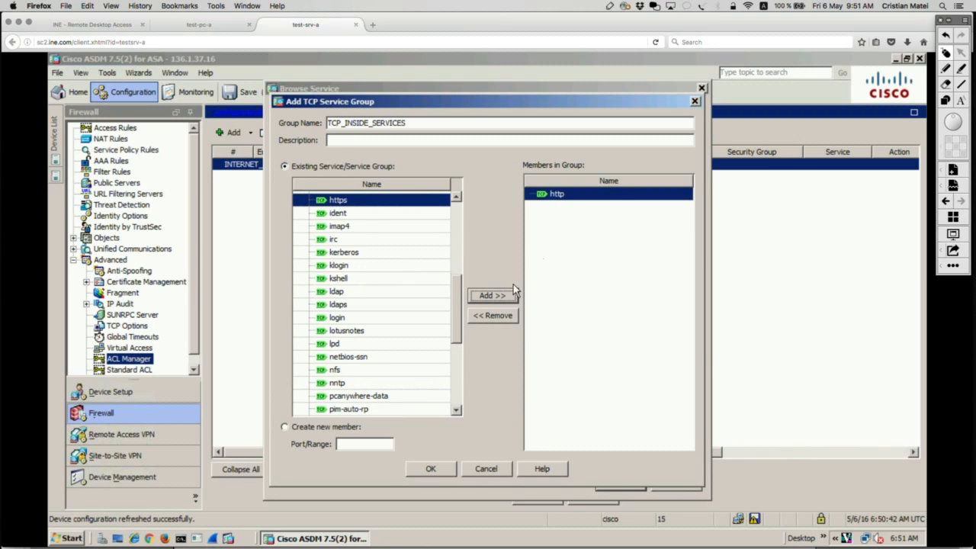
# Handwrite and underline the port range 22-23 in red over the members list, and clear the annotation.
pyautogui.click(946, 69)
pyautogui.moveTo(564, 258)
pyautogui.mouseDown()
pyautogui.moveTo(549, 269)
pyautogui.moveTo(572, 269)
pyautogui.mouseUp()
pyautogui.moveTo(575, 255)
pyautogui.mouseDown()
pyautogui.moveTo(593, 273)
pyautogui.moveTo(619, 260)
pyautogui.moveTo(609, 273)
pyautogui.moveTo(633, 273)
pyautogui.mouseUp()
pyautogui.moveTo(642, 250)
pyautogui.mouseDown()
pyautogui.moveTo(658, 258)
pyautogui.moveTo(645, 271)
pyautogui.mouseUp()
pyautogui.moveTo(533, 288); pyautogui.dragTo(675, 283)
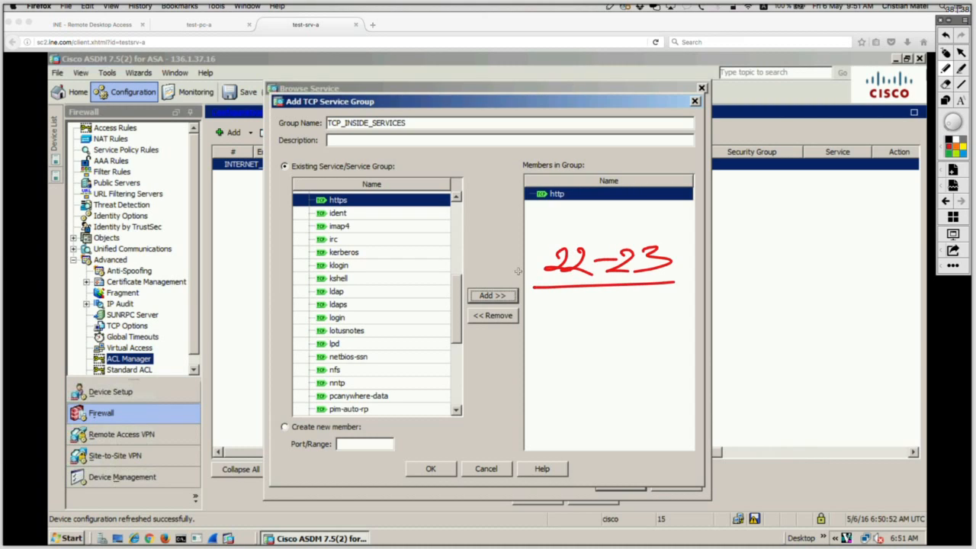
pyautogui.moveTo(536, 241)
pyautogui.mouseDown()
pyautogui.moveTo(531, 288)
pyautogui.moveTo(696, 224)
pyautogui.moveTo(670, 279)
pyautogui.mouseUp()
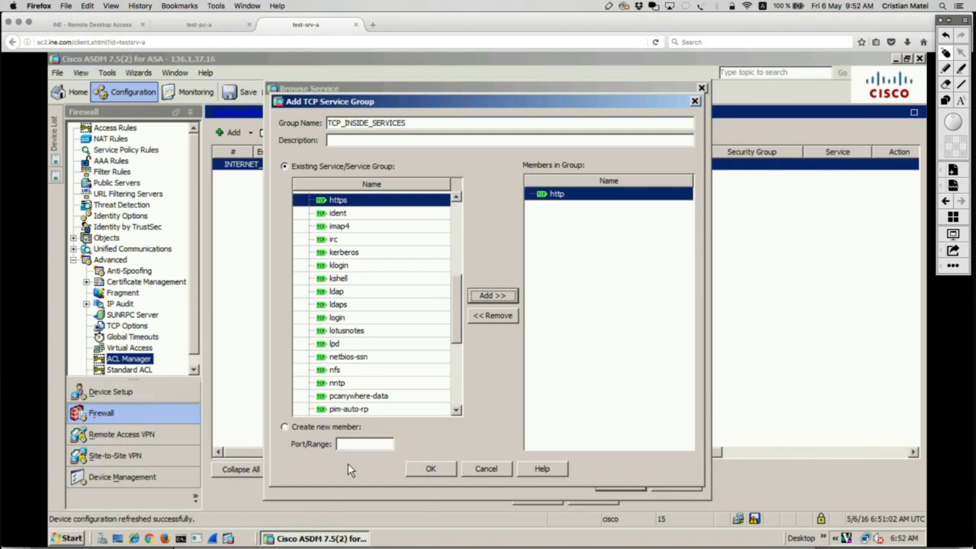
# Draw a red box around the Create new member port range section and clear it.
pyautogui.click(946, 100)
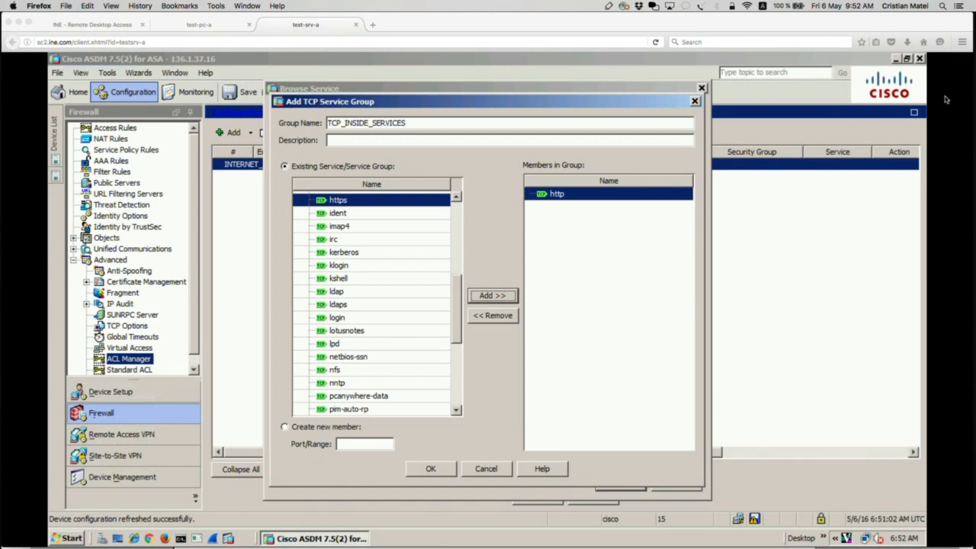
pyautogui.moveTo(272, 415); pyautogui.dragTo(413, 464)
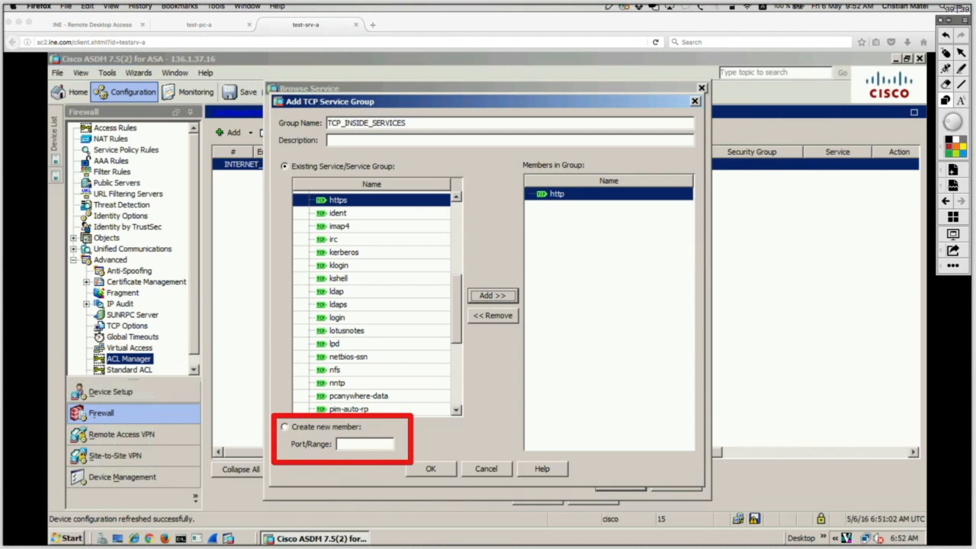
pyautogui.click(947, 53)
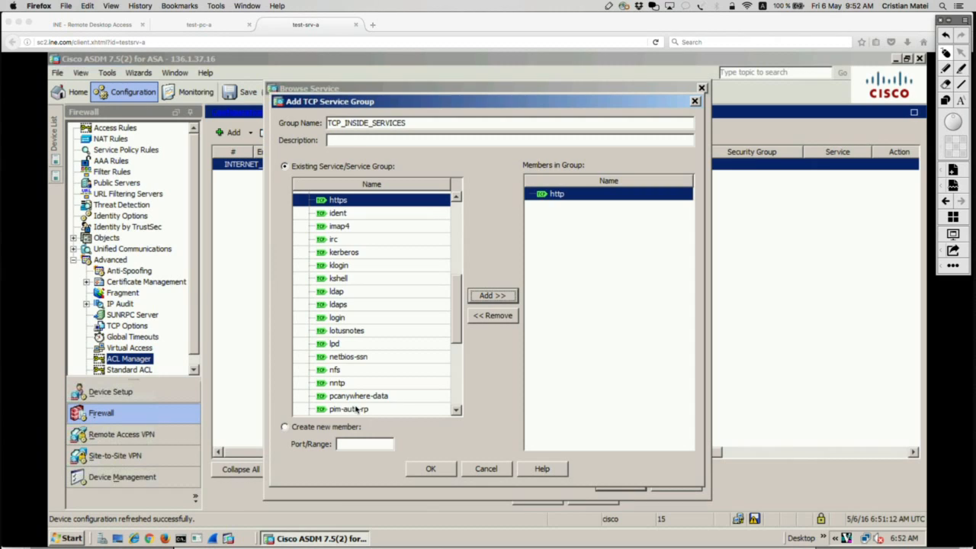
# Create a new group member for port range 22-23, add it to TCP_INSIDE_SERVICES, and save the service group.
pyautogui.click(287, 428)
pyautogui.click(366, 448)
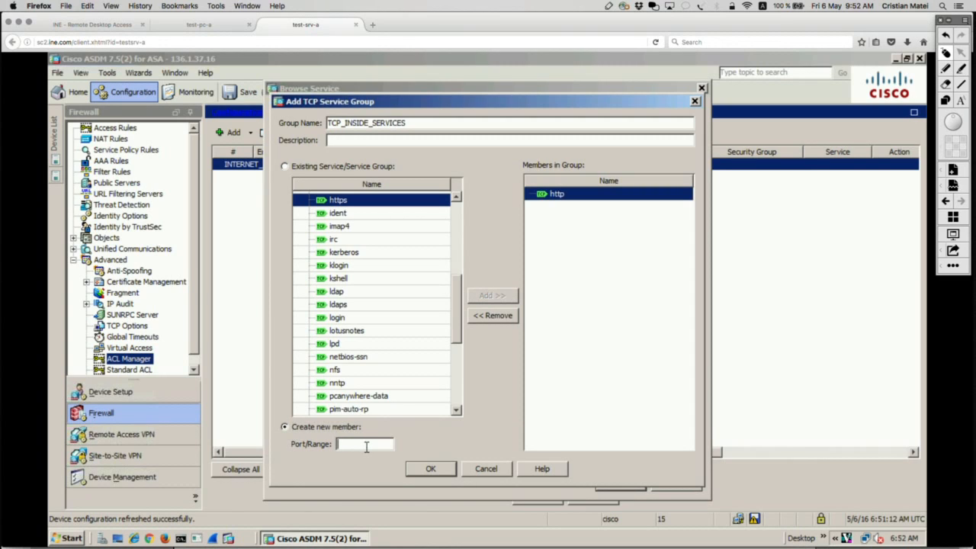
pyautogui.write('22-23')
pyautogui.moveTo(340, 444); pyautogui.dragTo(360, 444)
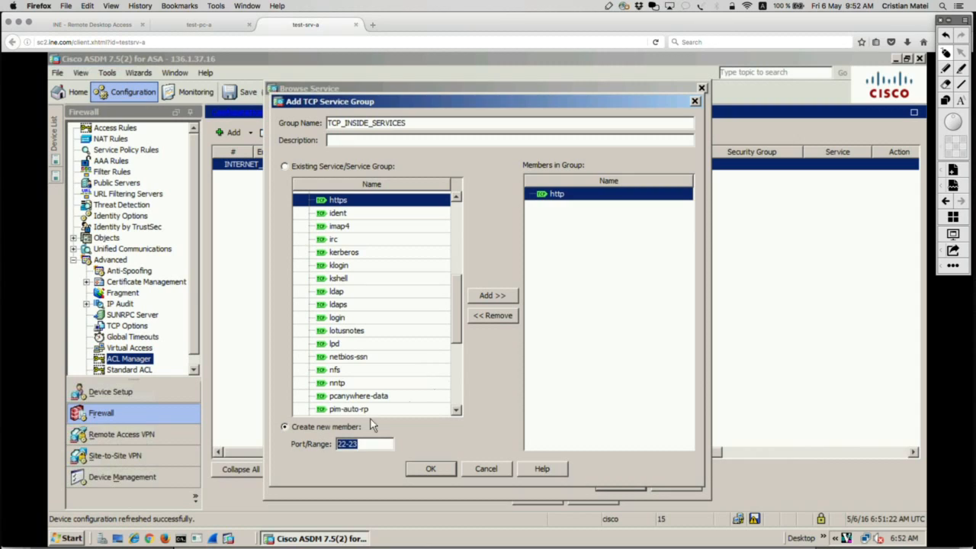
pyautogui.click(493, 295)
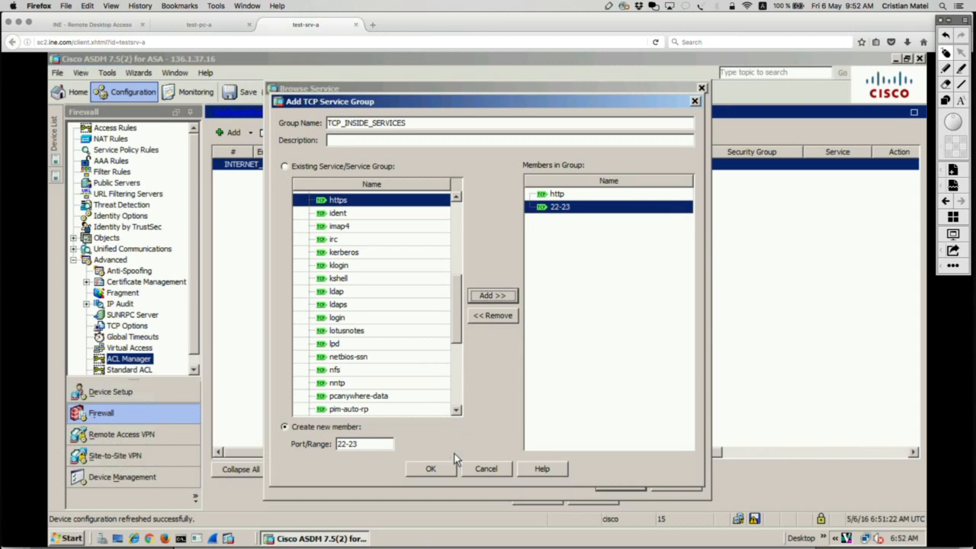
pyautogui.click(432, 468)
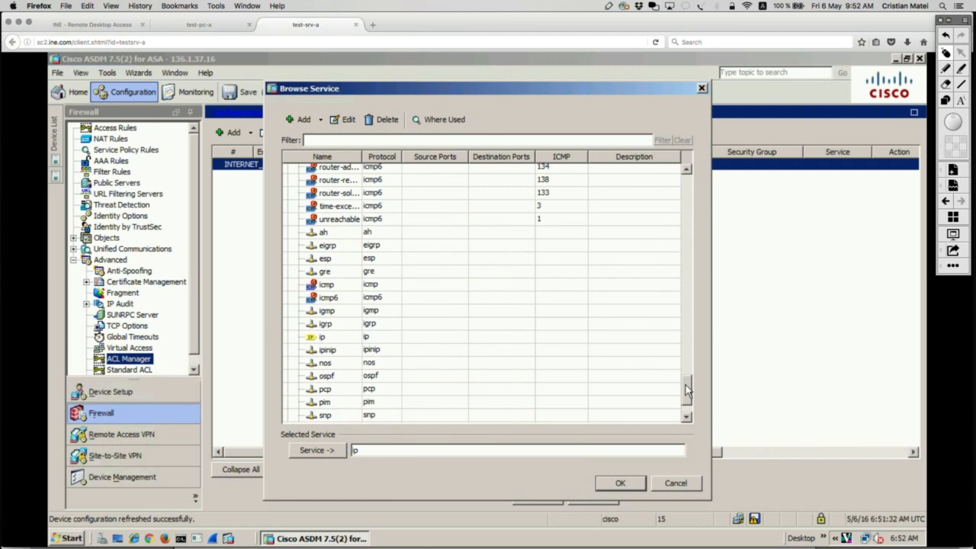
# Draw a red box around the TCP Service Groups section at the end of the service list and clear it.
pyautogui.moveTo(687, 394); pyautogui.dragTo(689, 417)
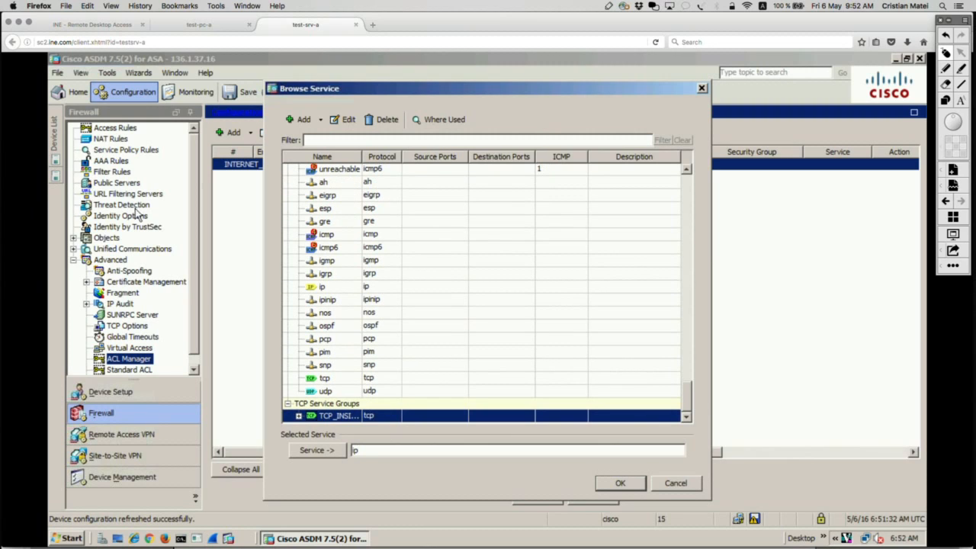
pyautogui.click(944, 70)
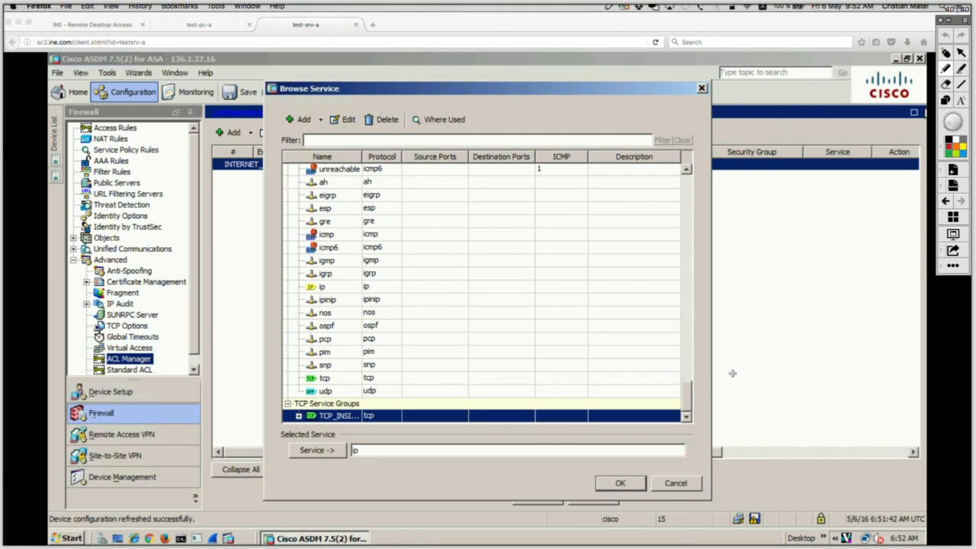
pyautogui.moveTo(690, 376); pyautogui.dragTo(734, 378)
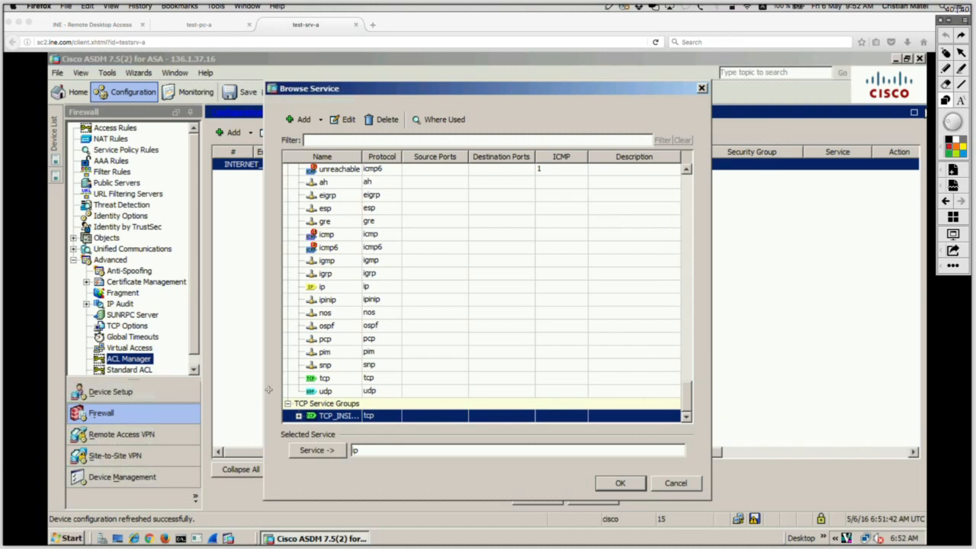
pyautogui.moveTo(267, 388)
pyautogui.mouseDown()
pyautogui.moveTo(493, 445)
pyautogui.moveTo(756, 440)
pyautogui.mouseUp()
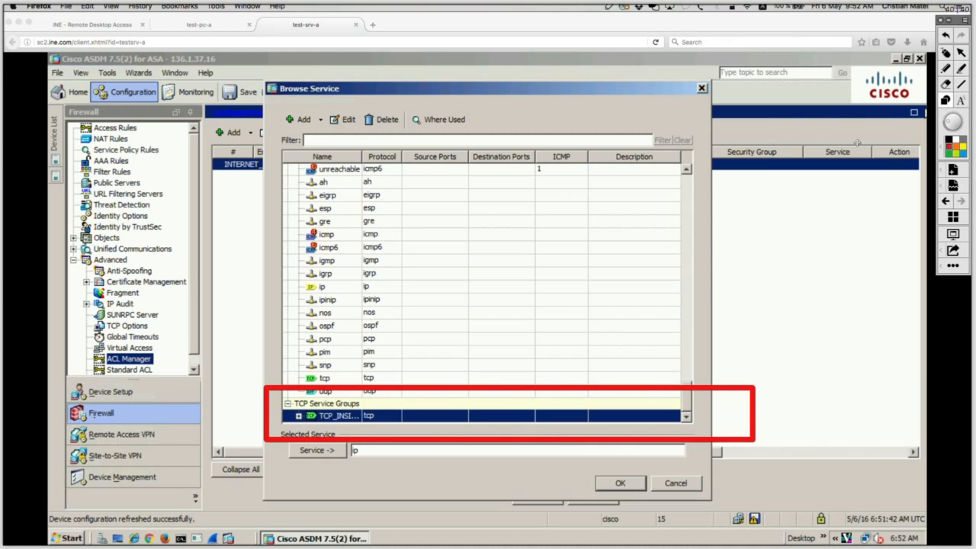
pyautogui.click(945, 55)
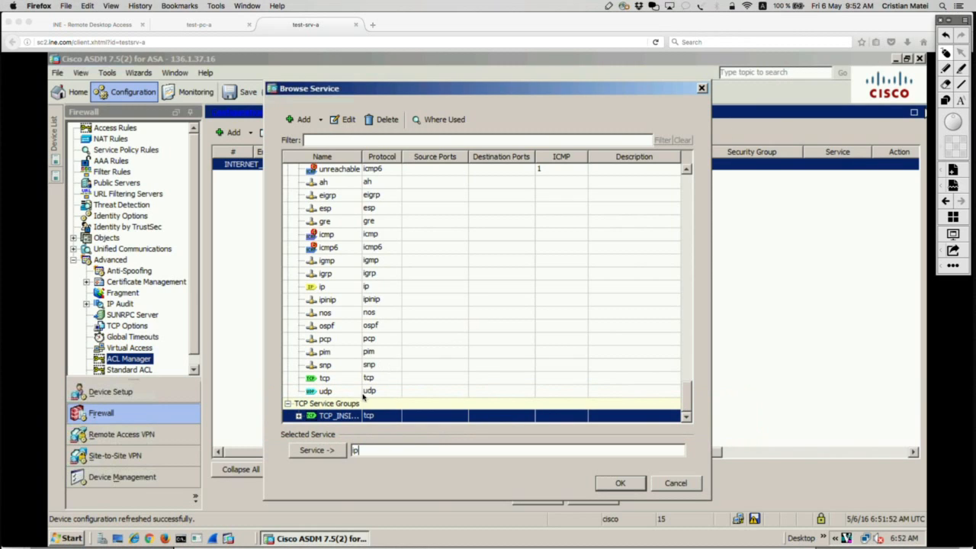
# Set the TCP_INSIDE_SERVICES group as the service of the access rule entry.
pyautogui.click(318, 451)
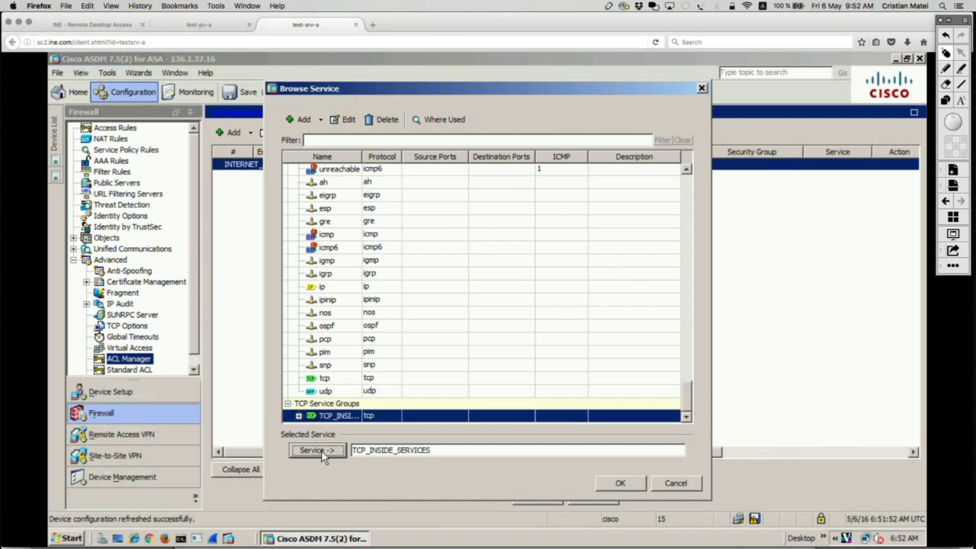
pyautogui.click(619, 483)
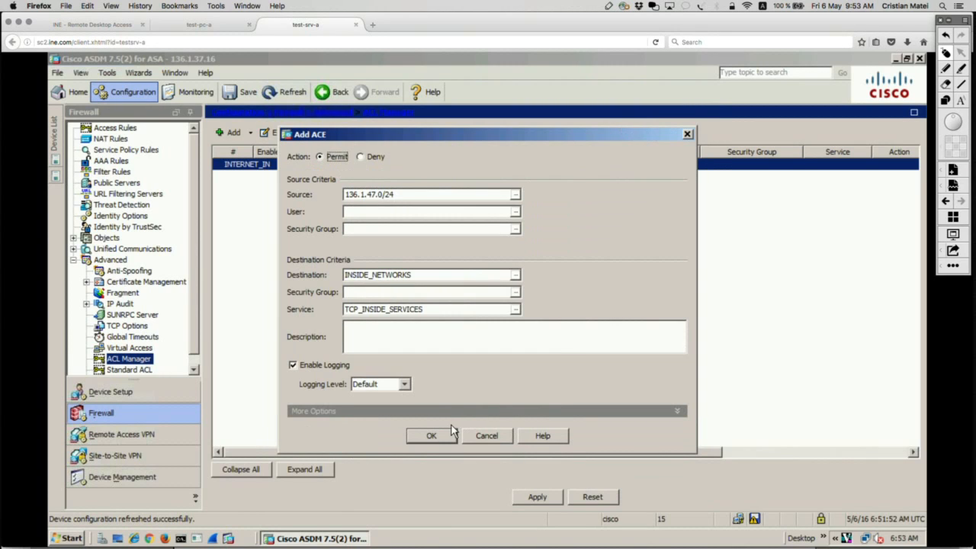
# Circle the action, source, destination and service settings of the access rule entry in red, and clear the annotations.
pyautogui.click(947, 68)
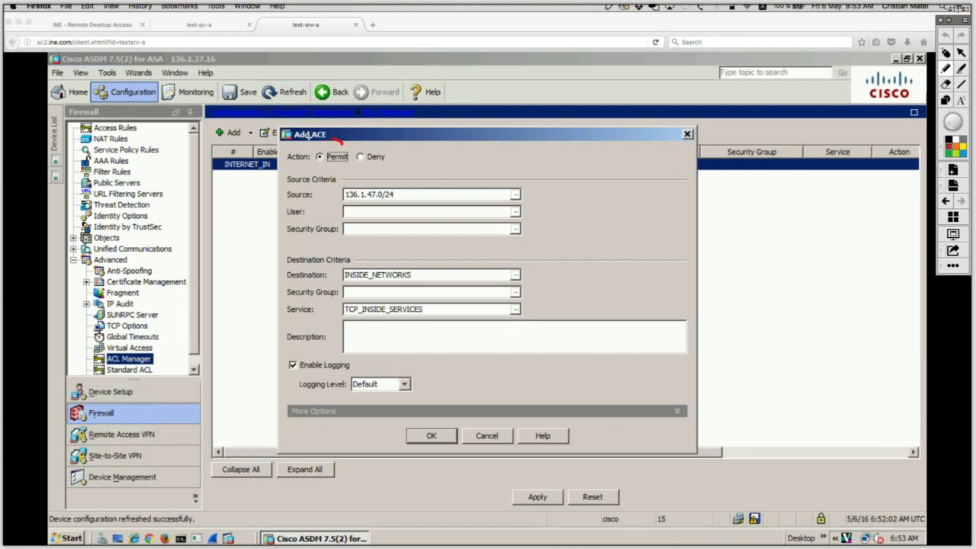
pyautogui.moveTo(340, 142)
pyautogui.mouseDown()
pyautogui.moveTo(335, 178)
pyautogui.moveTo(288, 145)
pyautogui.mouseUp()
pyautogui.moveTo(421, 180)
pyautogui.mouseDown()
pyautogui.moveTo(302, 156)
pyautogui.moveTo(288, 199)
pyautogui.moveTo(370, 207)
pyautogui.moveTo(418, 178)
pyautogui.mouseUp()
pyautogui.moveTo(376, 246)
pyautogui.mouseDown()
pyautogui.moveTo(281, 248)
pyautogui.moveTo(294, 282)
pyautogui.moveTo(469, 282)
pyautogui.moveTo(528, 271)
pyautogui.moveTo(473, 248)
pyautogui.moveTo(355, 241)
pyautogui.mouseUp()
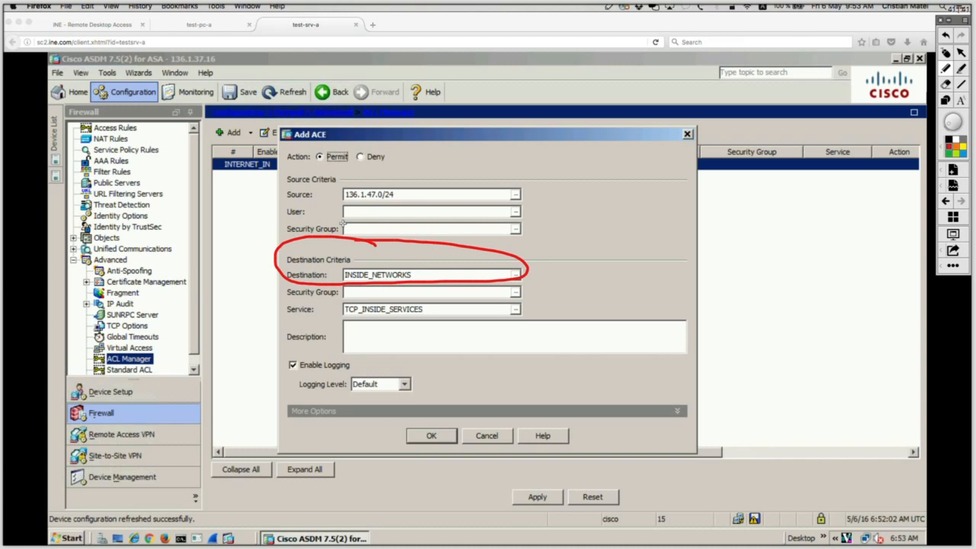
pyautogui.press('super+z')
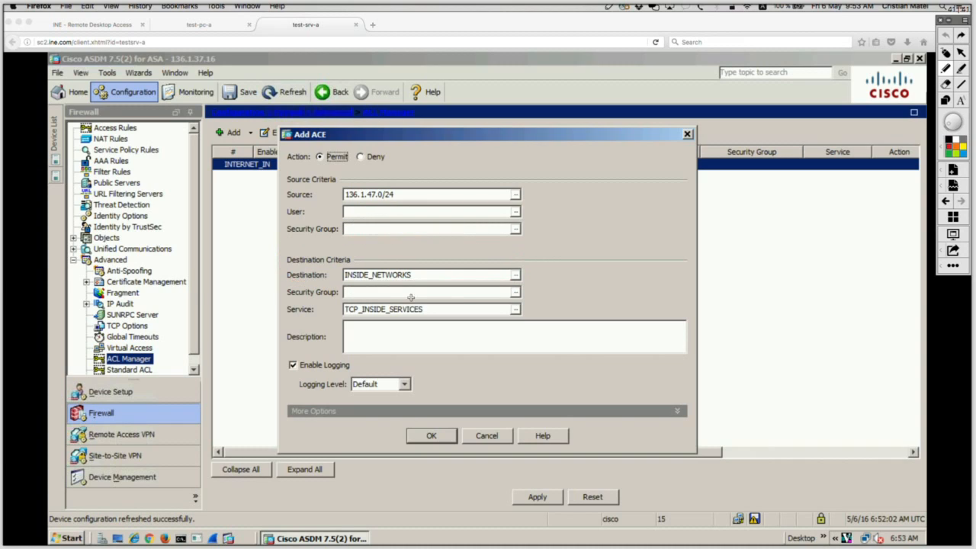
pyautogui.moveTo(521, 298)
pyautogui.mouseDown()
pyautogui.moveTo(300, 299)
pyautogui.moveTo(278, 321)
pyautogui.moveTo(517, 319)
pyautogui.moveTo(525, 300)
pyautogui.mouseUp()
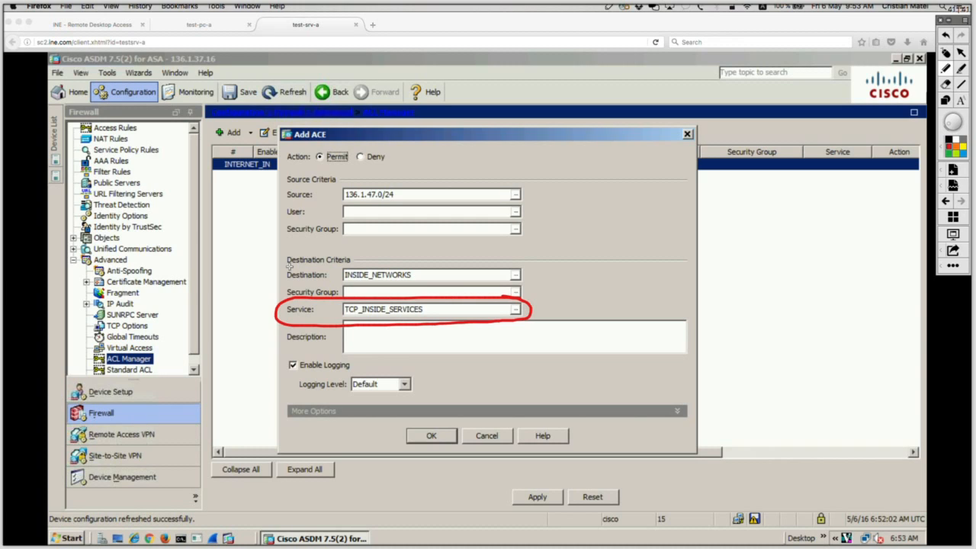
pyautogui.click(946, 53)
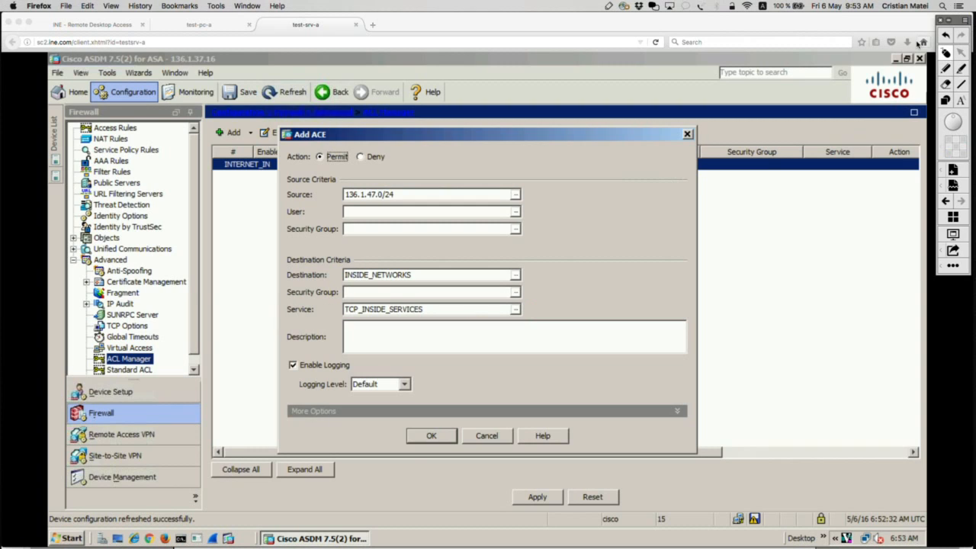
# Add the completed permit entry to the INTERNET_IN ACL and apply the configuration to the firewall.
pyautogui.click(430, 436)
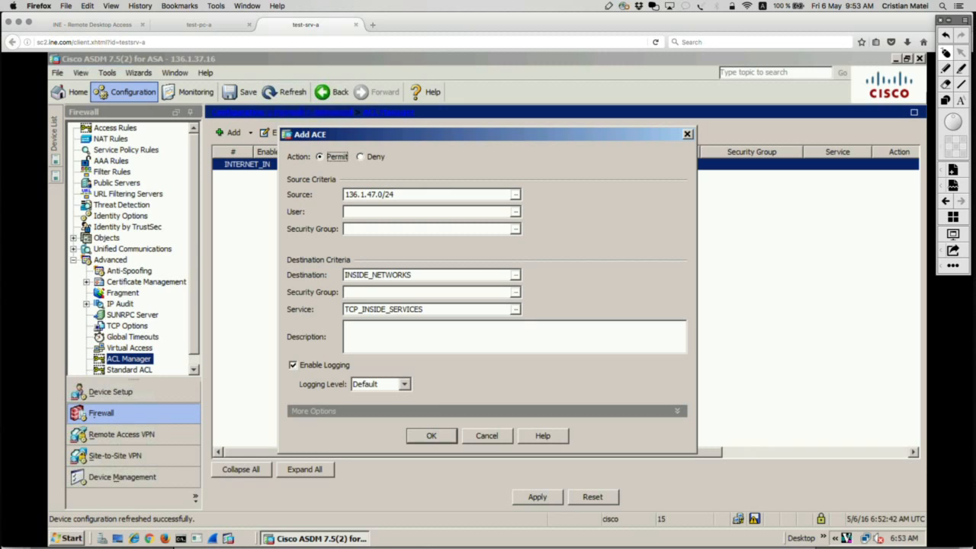
pyautogui.click(441, 437)
pyautogui.click(534, 497)
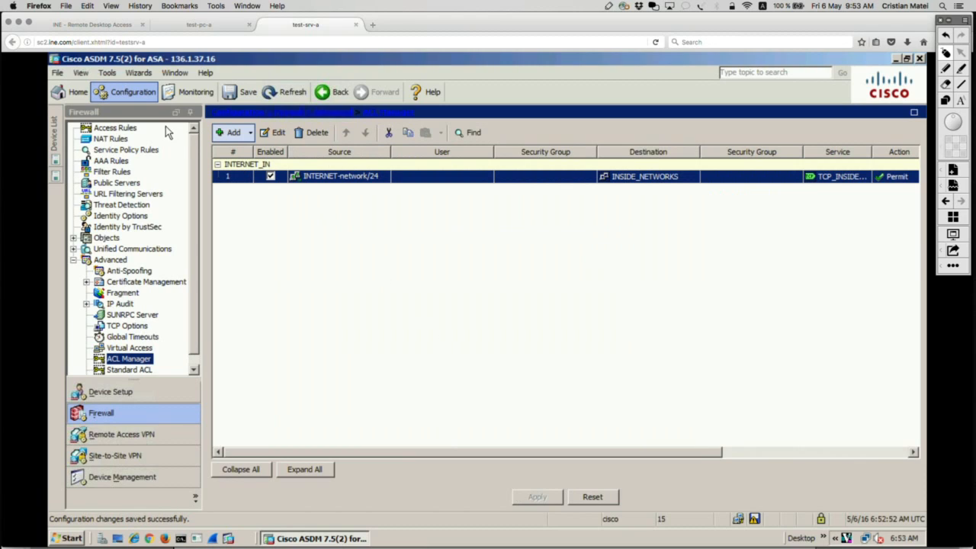
# Inspect the new access rule form for the INTERNET interface from the Access Rules page, and close it without adding a rule.
pyautogui.click(126, 130)
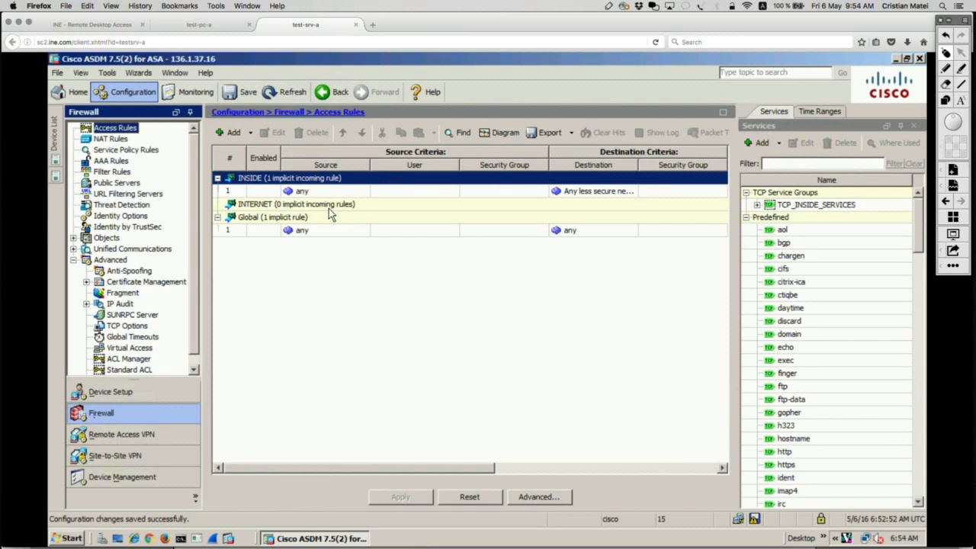
pyautogui.click(334, 206)
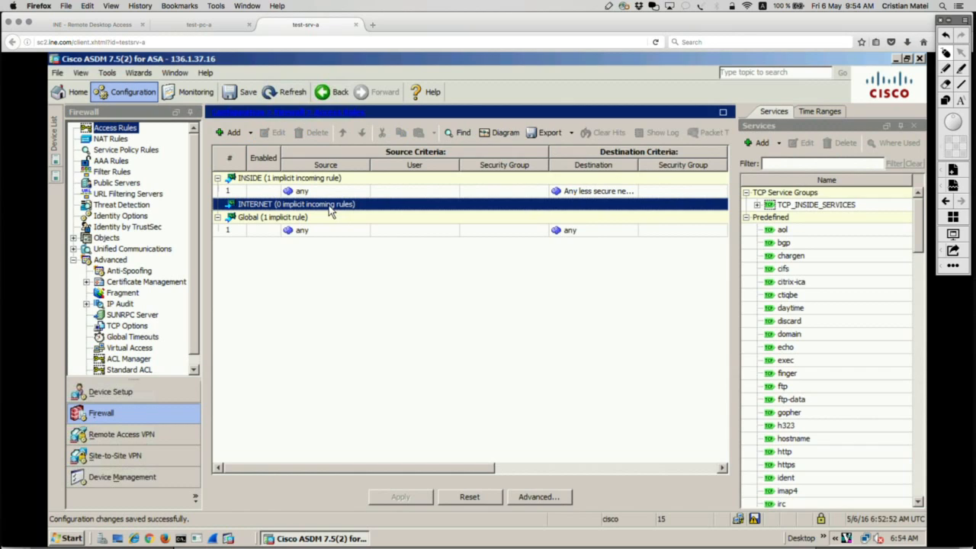
pyautogui.click(249, 132)
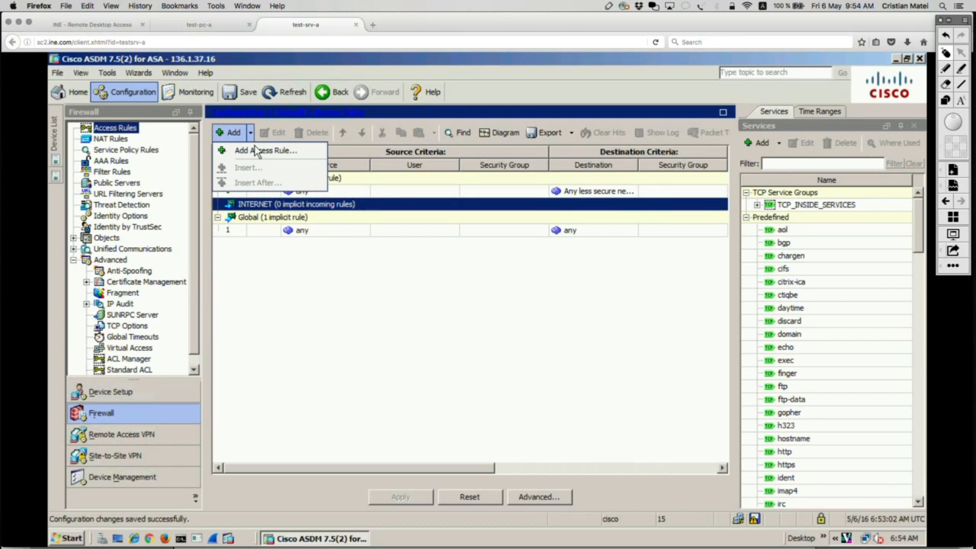
pyautogui.click(259, 150)
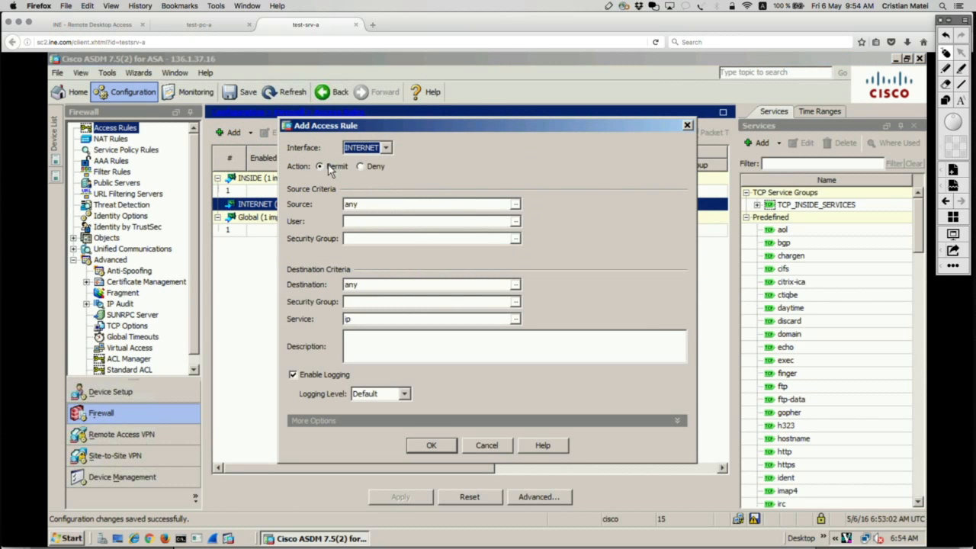
pyautogui.click(687, 125)
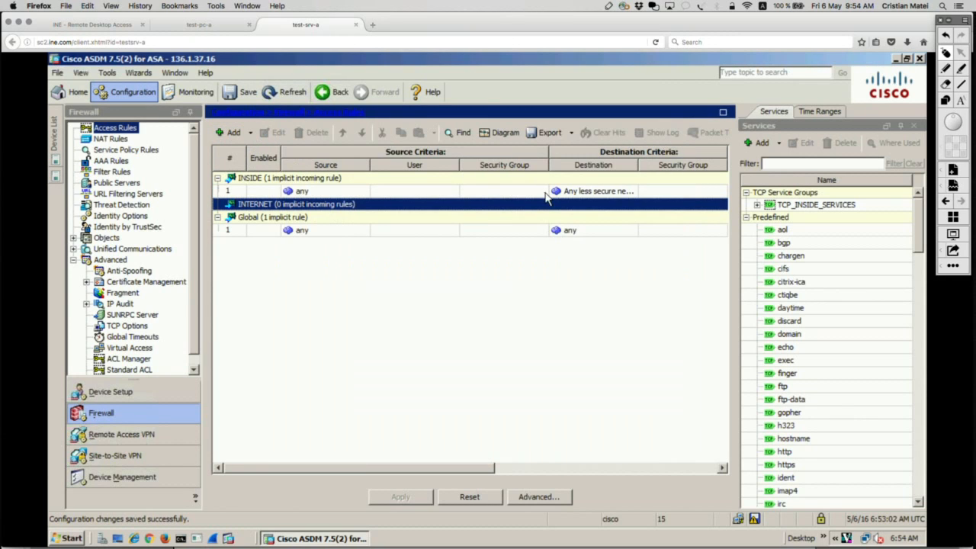
# Check the Filter Rules page and the actions offered for the INTERNET_IN ACL in the ACL Manager.
pyautogui.click(122, 178)
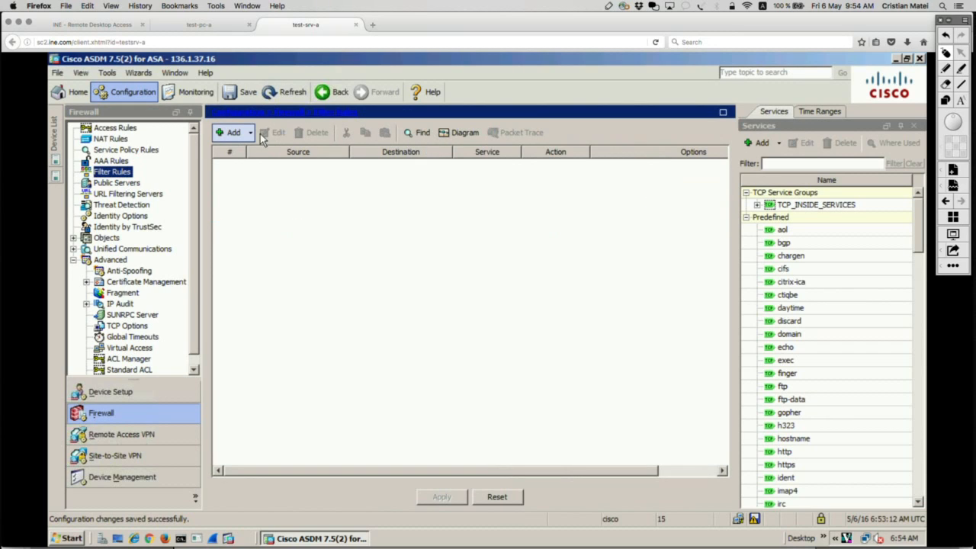
pyautogui.click(250, 134)
pyautogui.click(158, 145)
pyautogui.click(135, 361)
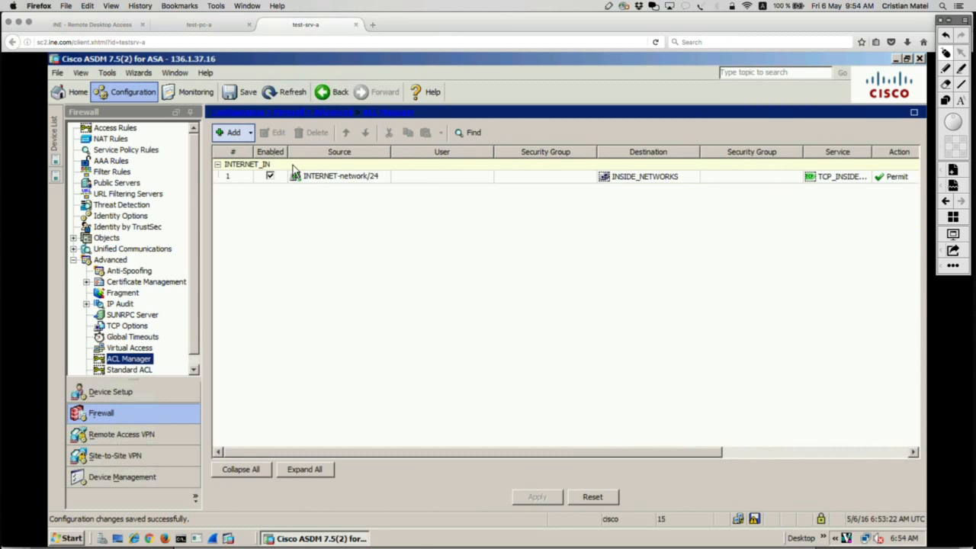
pyautogui.click(269, 165)
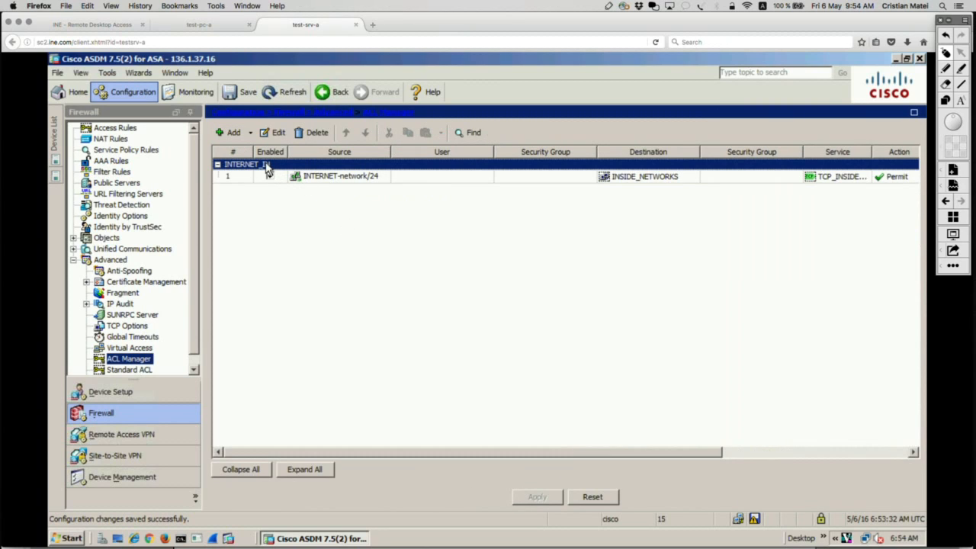
pyautogui.rightClick(268, 169)
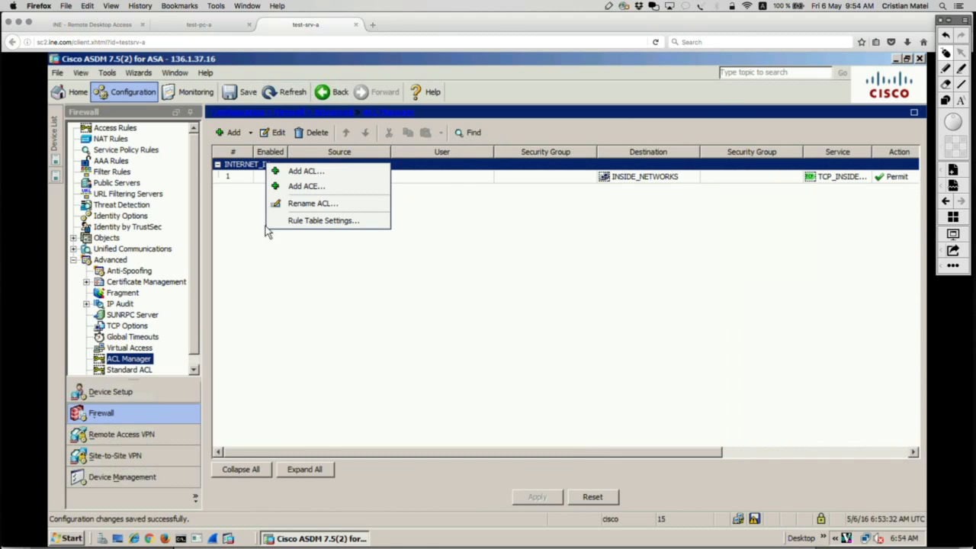
pyautogui.click(214, 353)
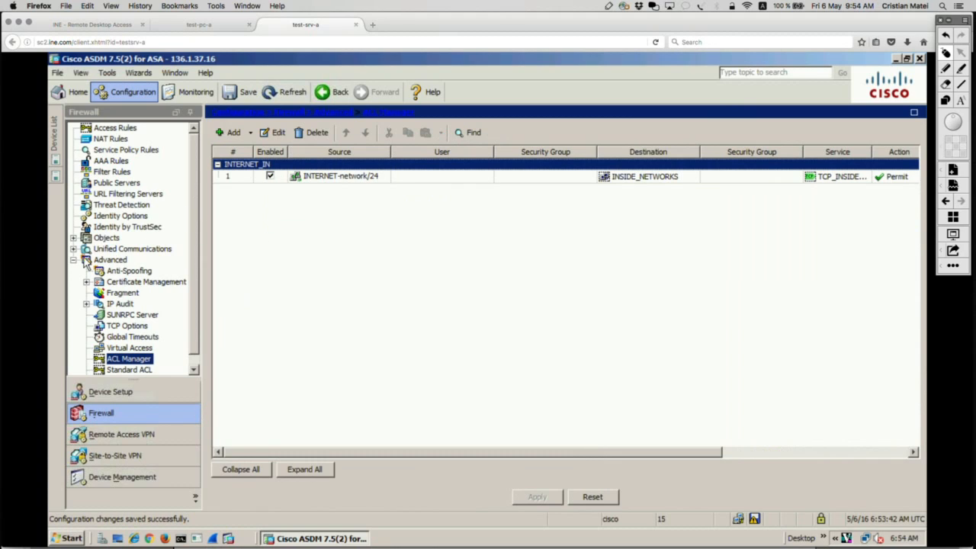
# Return to the Access Rules page and reload the running configuration from the device.
pyautogui.click(74, 261)
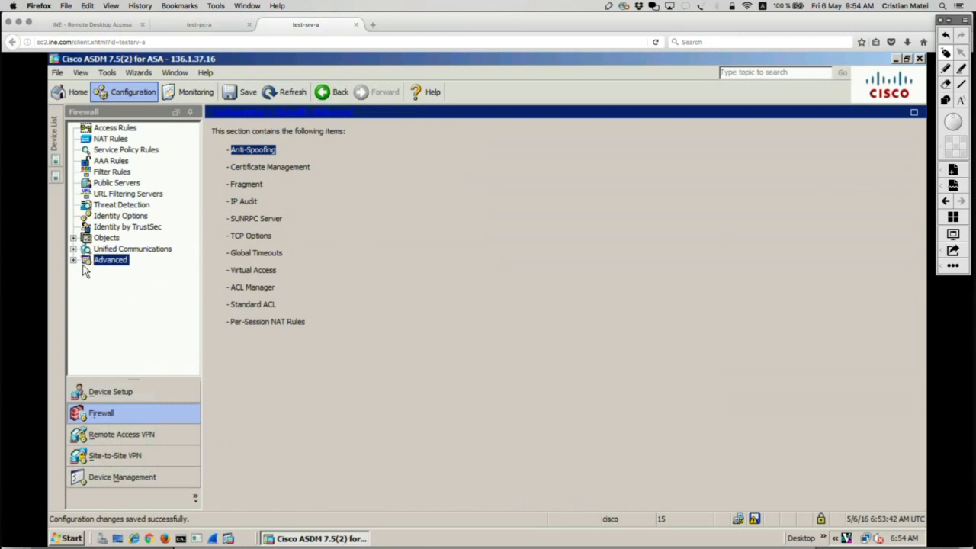
pyautogui.click(116, 129)
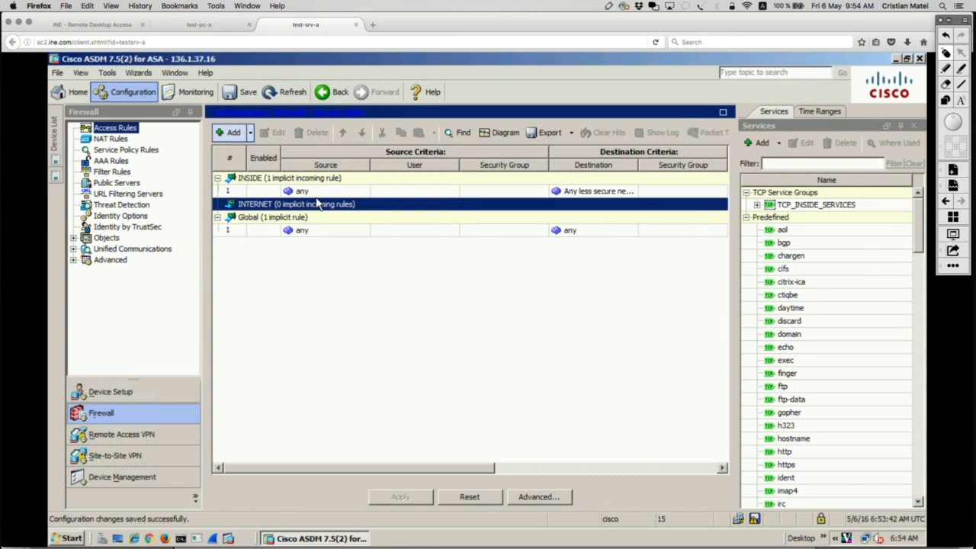
pyautogui.click(282, 218)
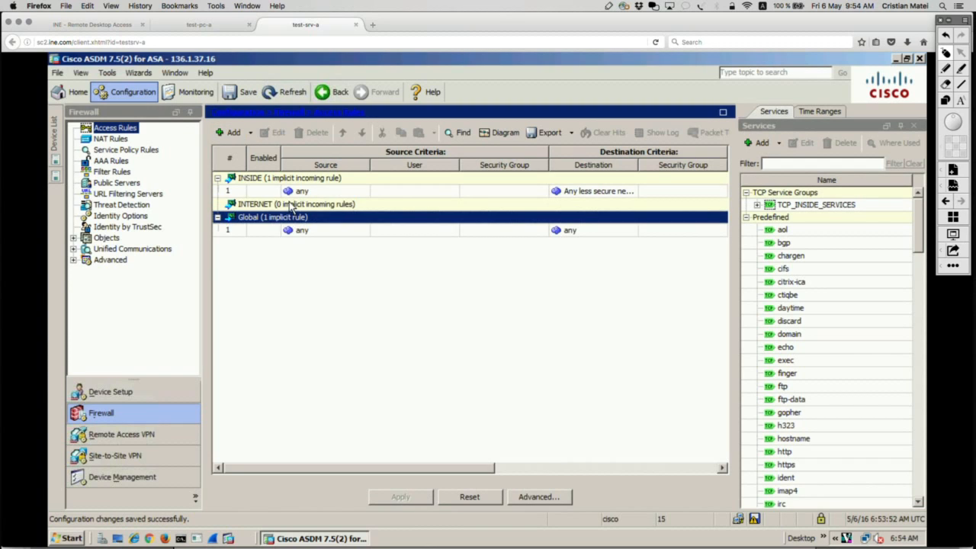
pyautogui.click(290, 206)
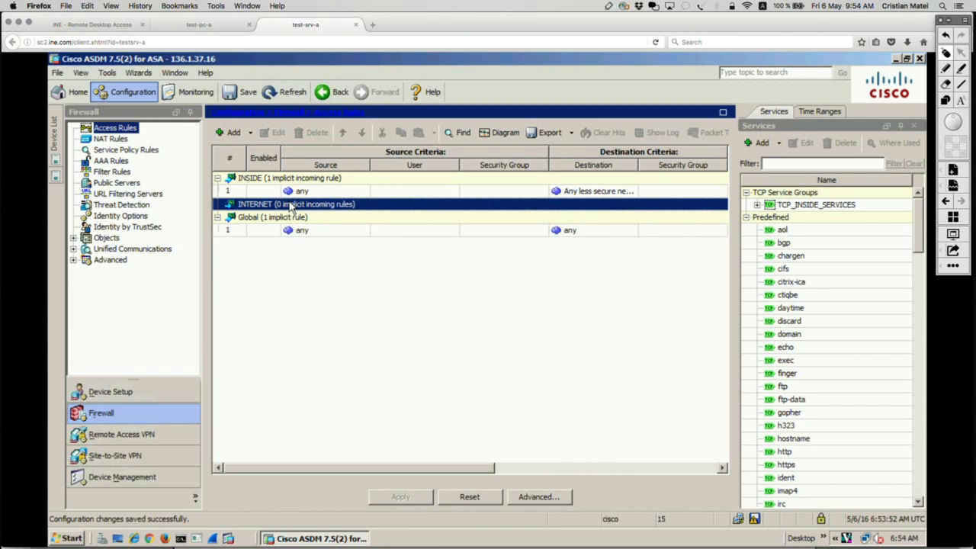
pyautogui.click(295, 90)
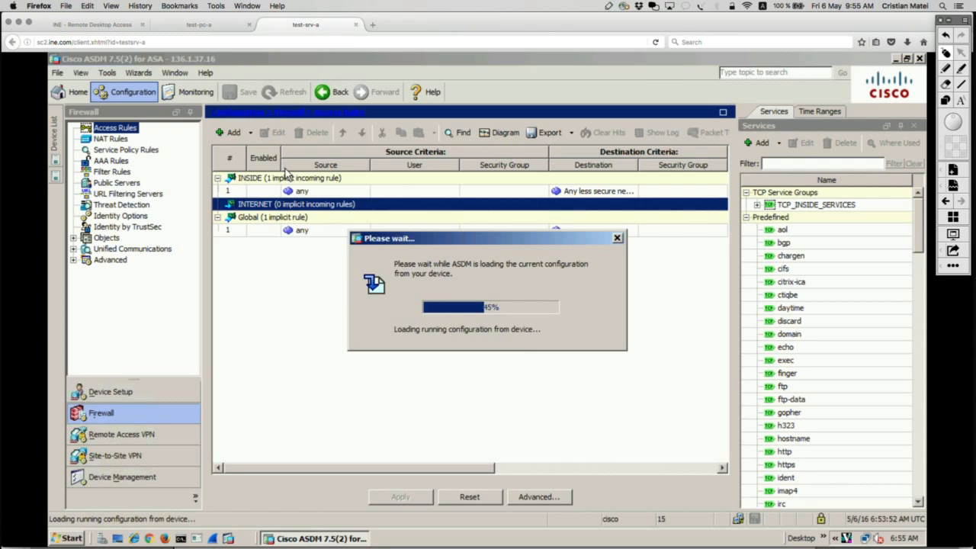
pyautogui.click(251, 133)
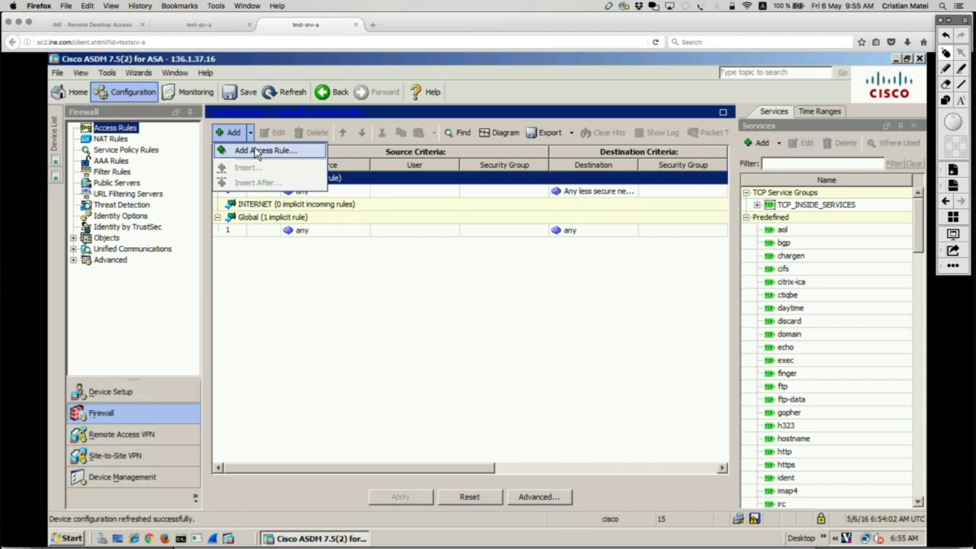
pyautogui.click(257, 151)
pyautogui.click(386, 149)
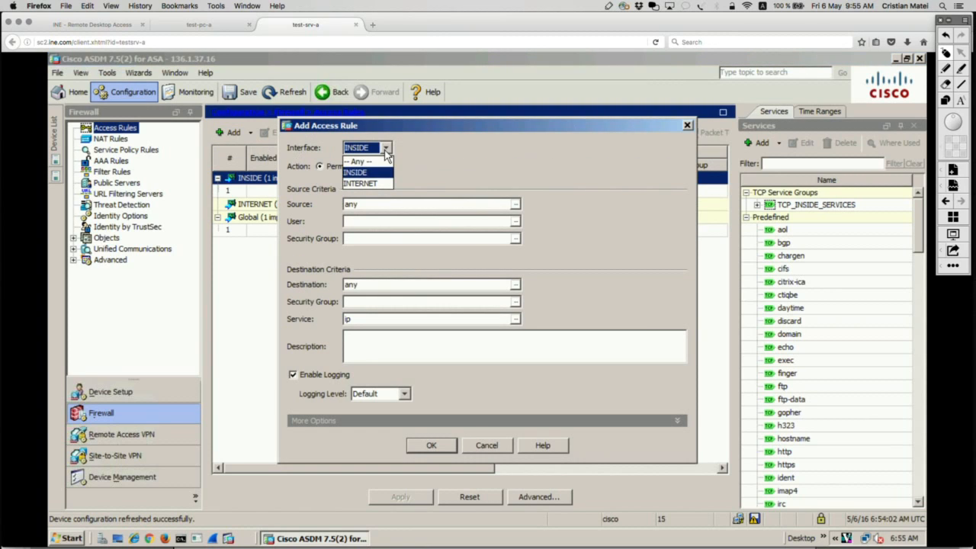
pyautogui.click(367, 184)
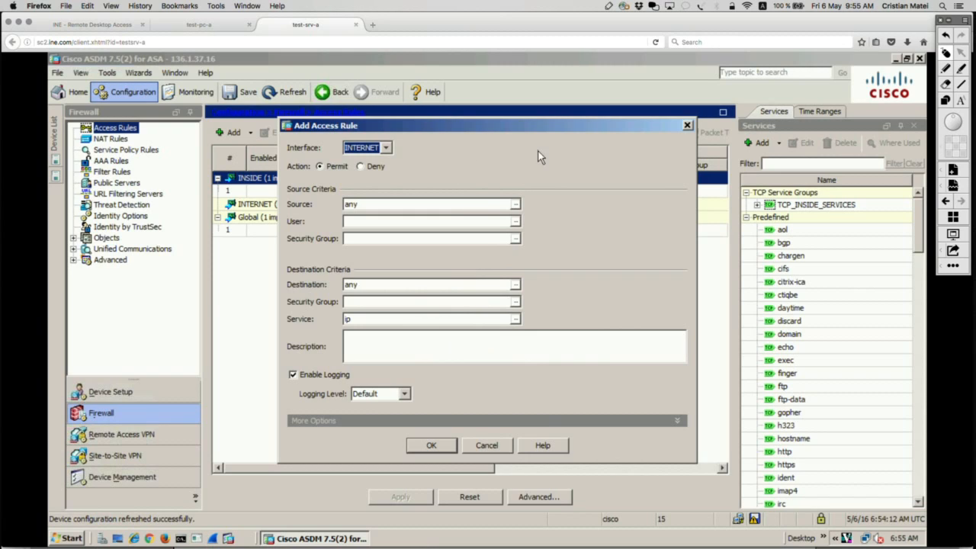
pyautogui.click(687, 126)
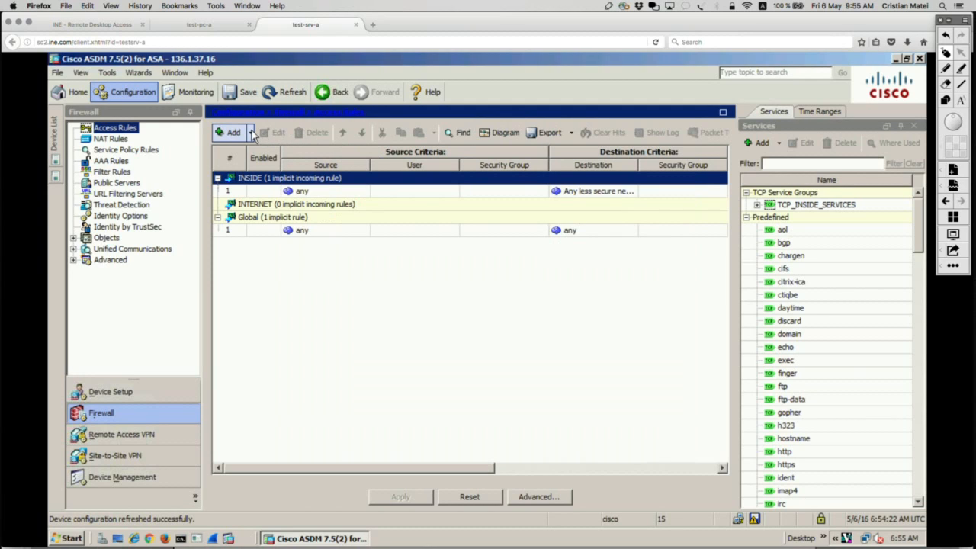
# Open a new access rule for the INTERNET interface and expand its additional options.
pyautogui.click(251, 133)
pyautogui.click(266, 151)
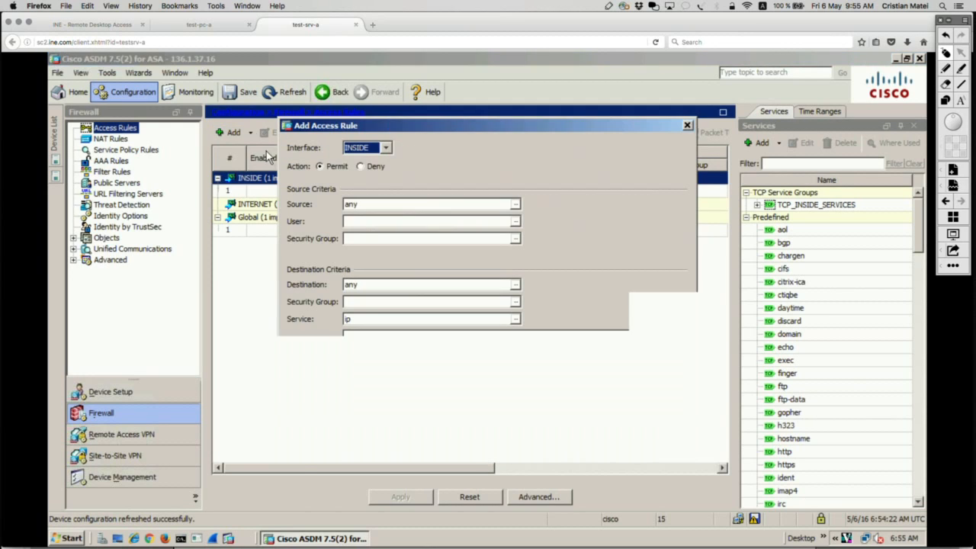
pyautogui.click(386, 148)
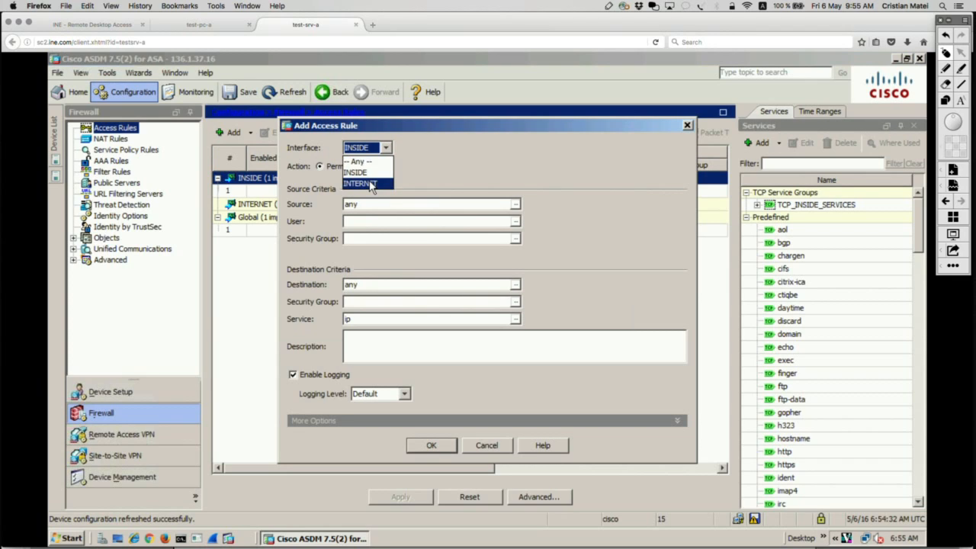
pyautogui.click(372, 184)
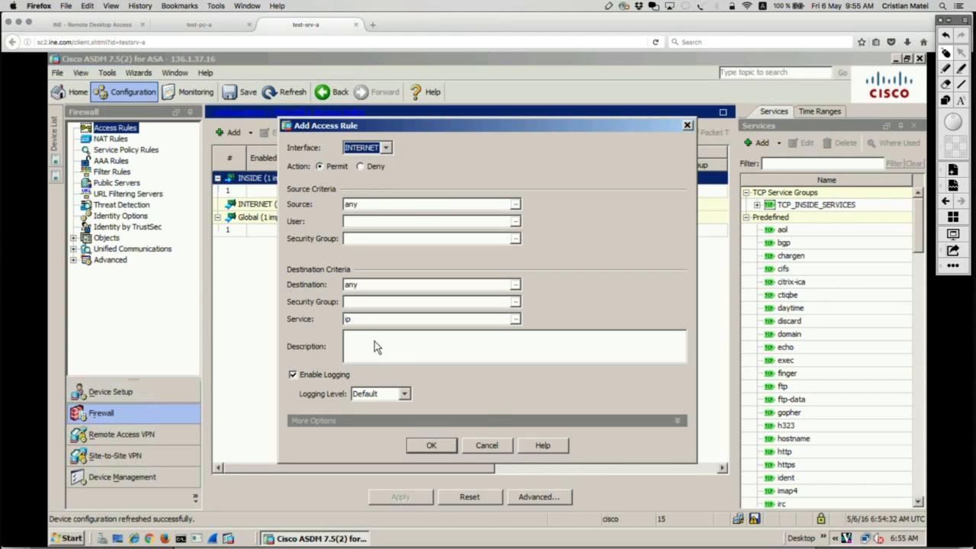
pyautogui.click(679, 425)
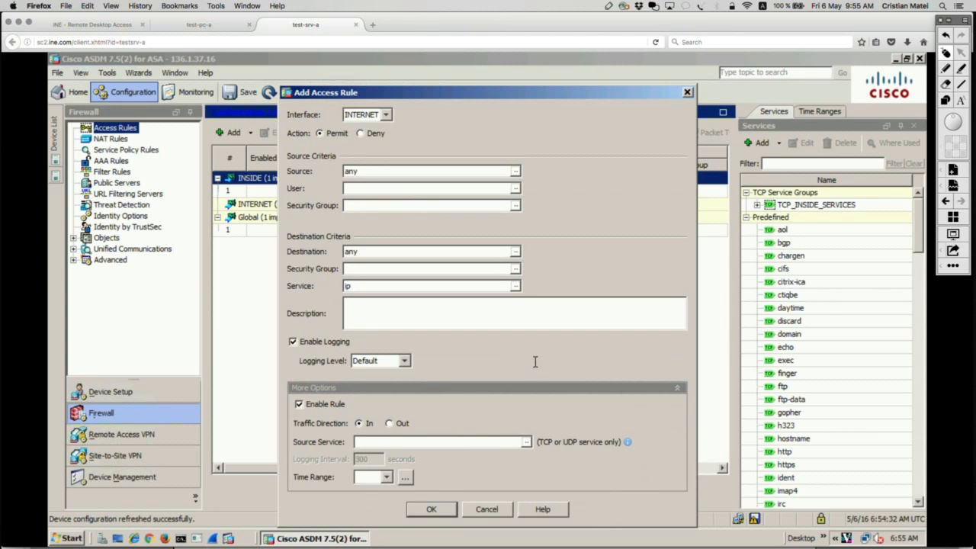
# Circle the traffic direction setting in red, clear the annotation, and close the access rule form without adding a rule.
pyautogui.click(945, 69)
pyautogui.moveTo(368, 410)
pyautogui.mouseDown()
pyautogui.moveTo(306, 407)
pyautogui.moveTo(290, 438)
pyautogui.mouseUp()
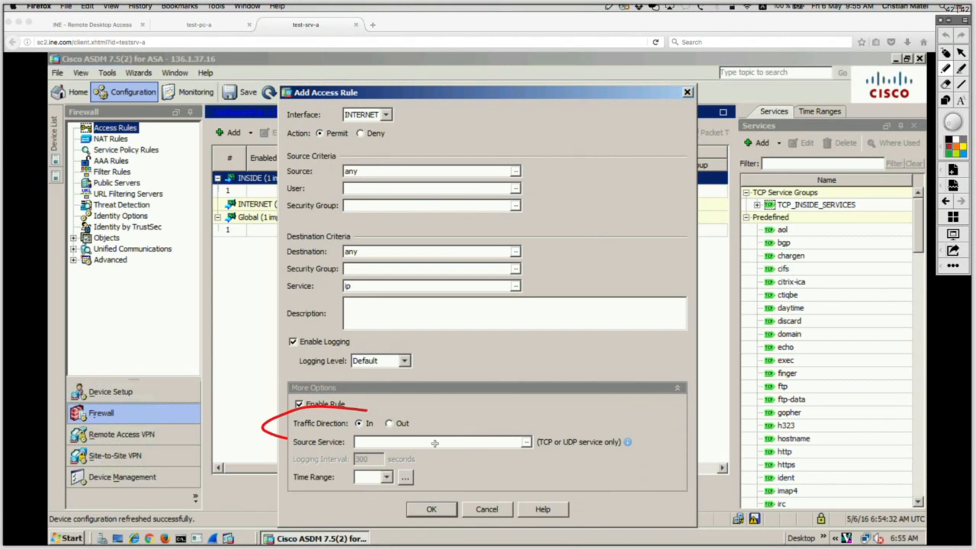
pyautogui.moveTo(435, 444); pyautogui.dragTo(372, 399)
pyautogui.click(958, 54)
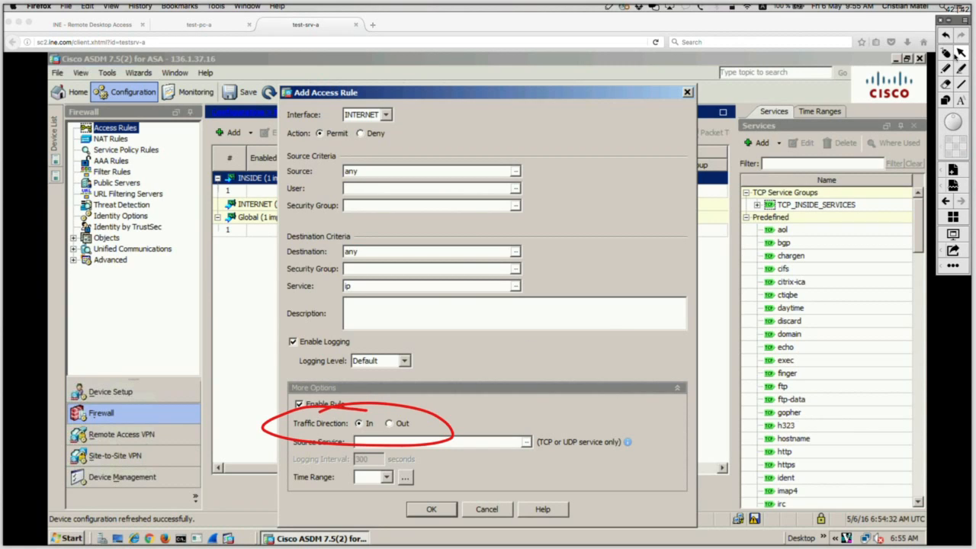
pyautogui.click(947, 53)
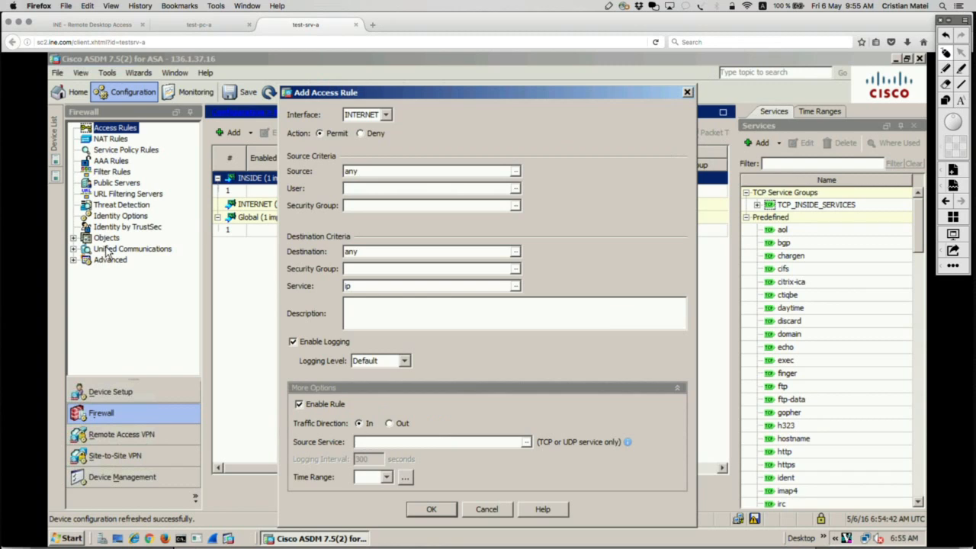
pyautogui.click(687, 93)
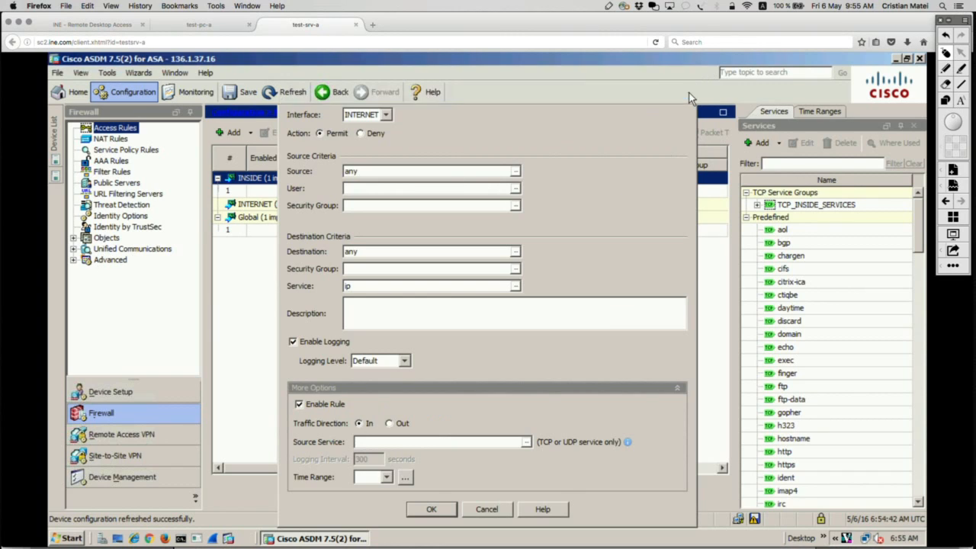
# Examine the INTERNET_IN entry's settings and additional options in the ACL Manager, and close the entry without changing it.
pyautogui.click(74, 260)
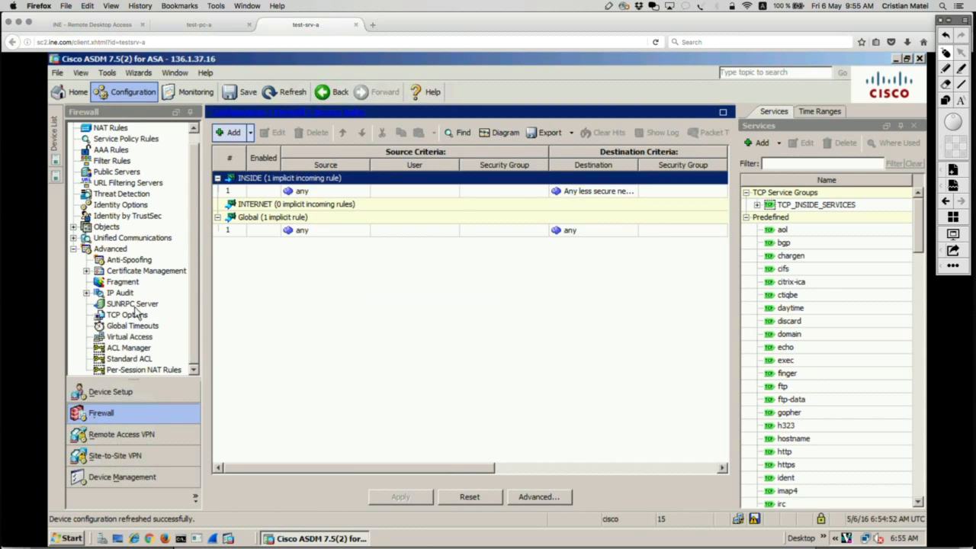
pyautogui.click(142, 350)
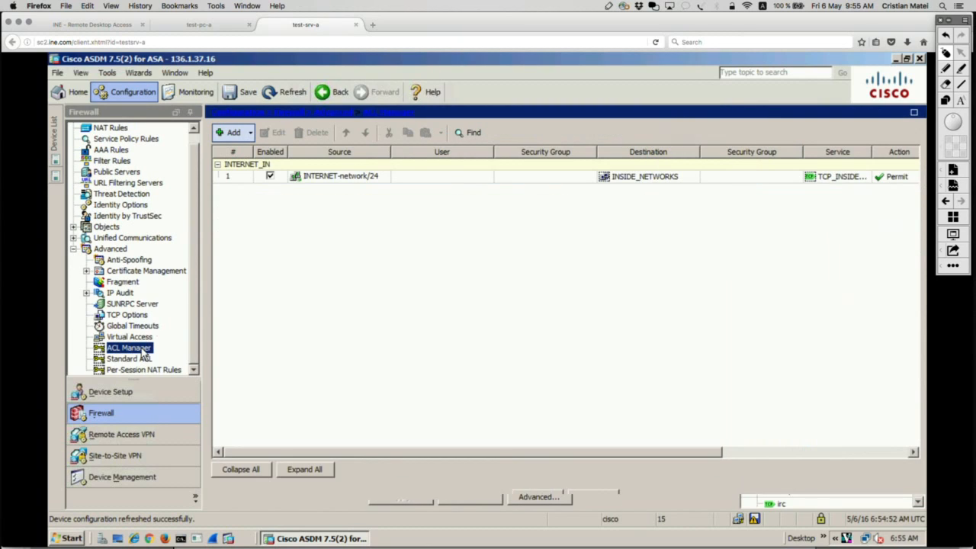
pyautogui.click(307, 179)
pyautogui.rightClick(307, 179)
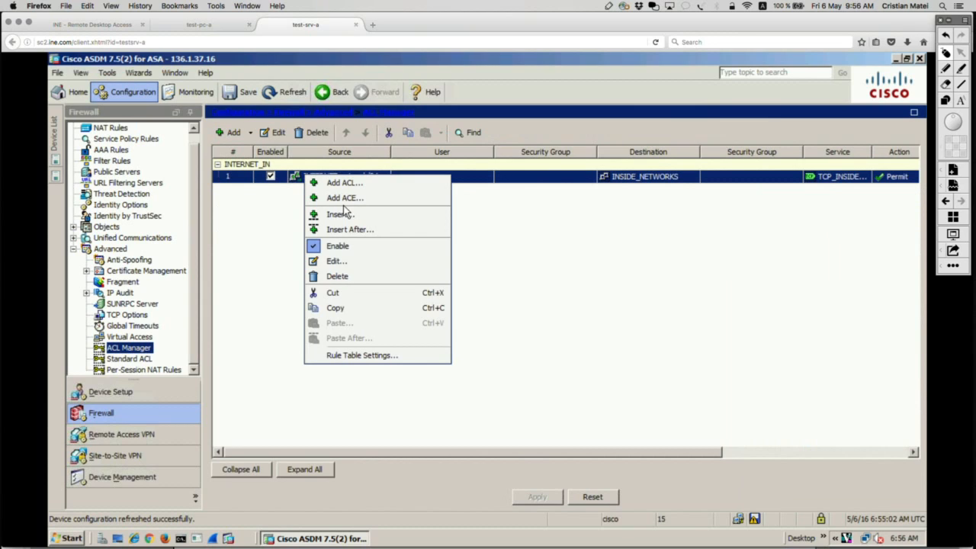
pyautogui.click(336, 262)
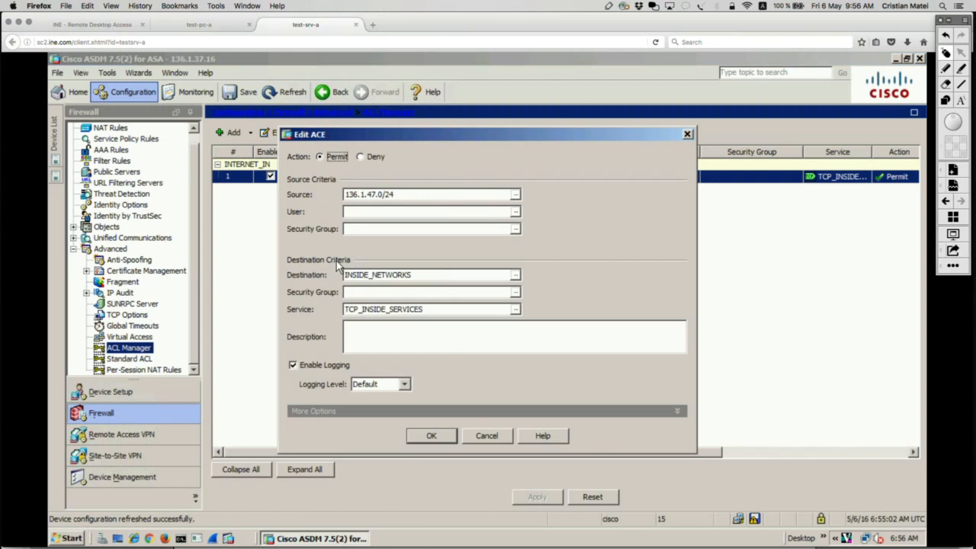
pyautogui.click(677, 411)
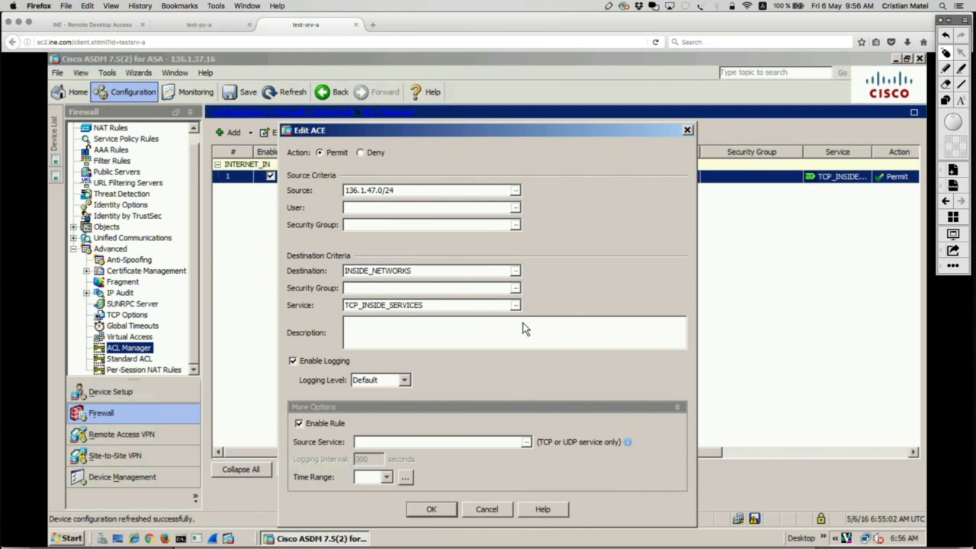
pyautogui.click(686, 131)
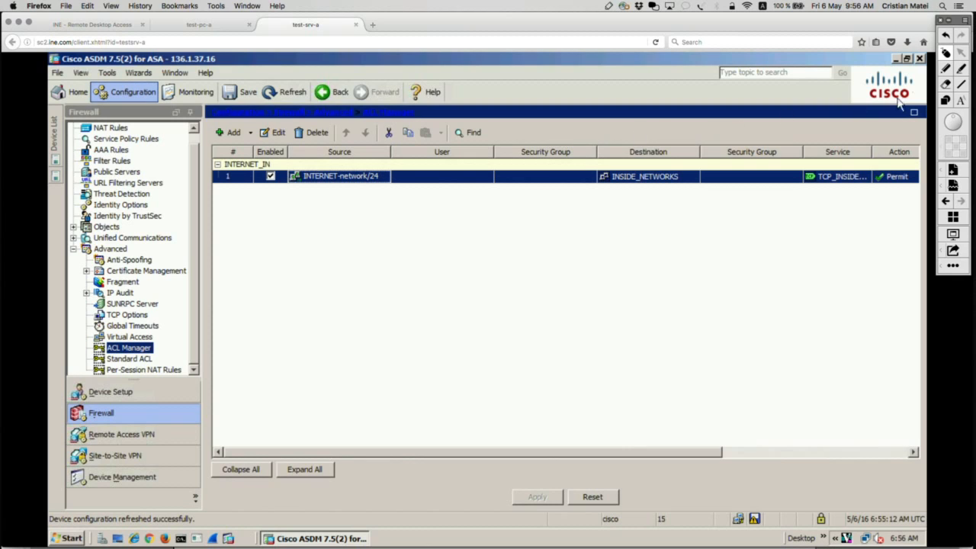
# Circle the ACL Manager entry in the navigation tree in red.
pyautogui.click(947, 70)
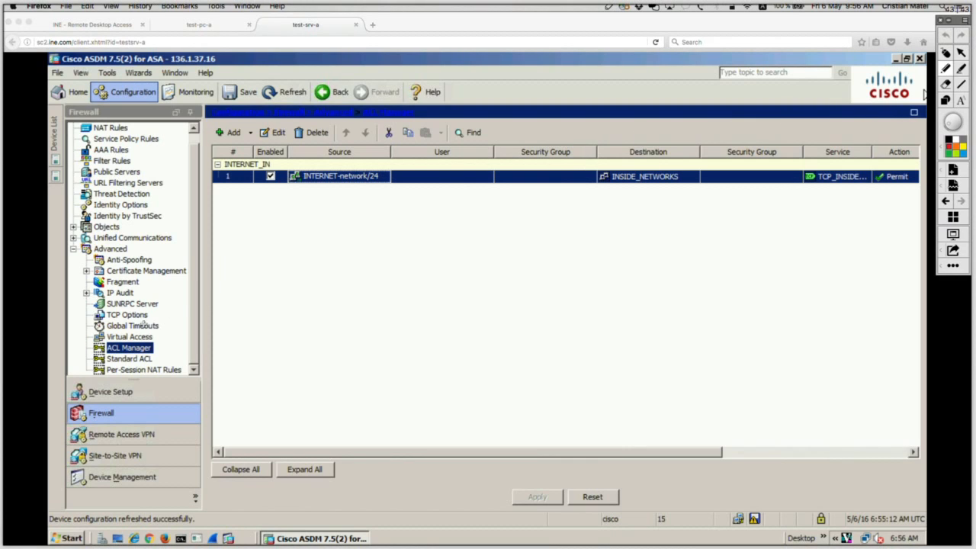
pyautogui.moveTo(167, 336)
pyautogui.mouseDown()
pyautogui.moveTo(81, 343)
pyautogui.moveTo(93, 359)
pyautogui.moveTo(151, 359)
pyautogui.moveTo(182, 345)
pyautogui.moveTo(163, 338)
pyautogui.mouseUp()
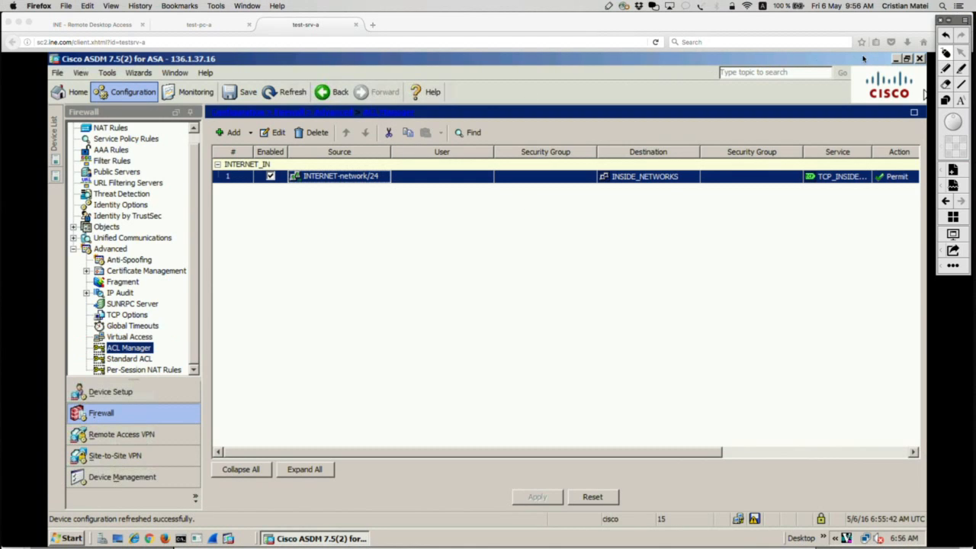
# Examine the additional options of a new access rule for the INTERNET interface, and close the form without adding a rule.
pyautogui.doubleClick(83, 252)
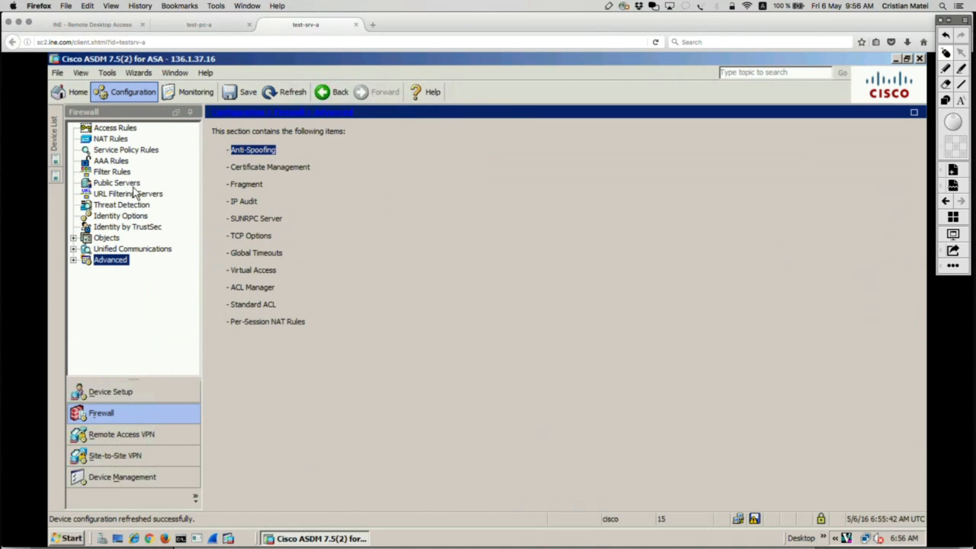
pyautogui.click(115, 128)
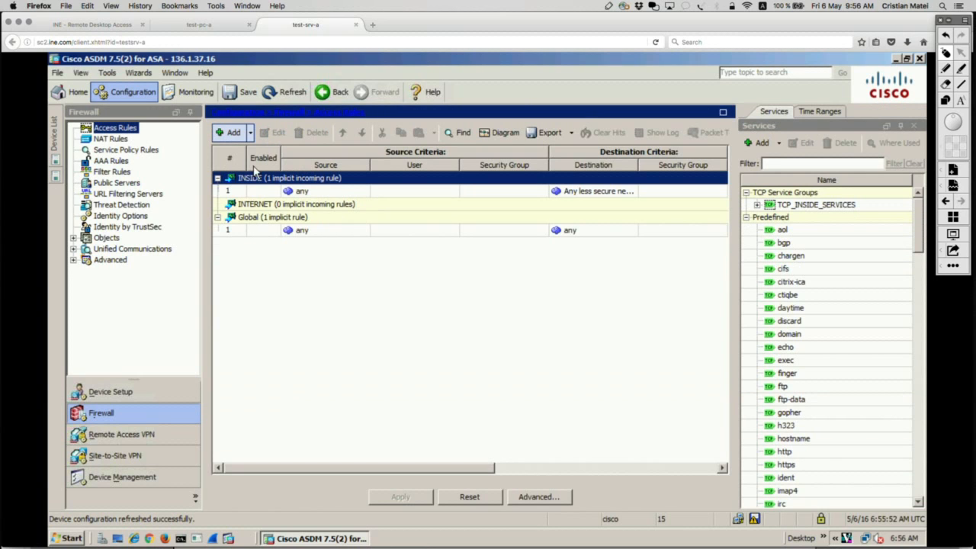
pyautogui.press('Down')
pyautogui.click(250, 133)
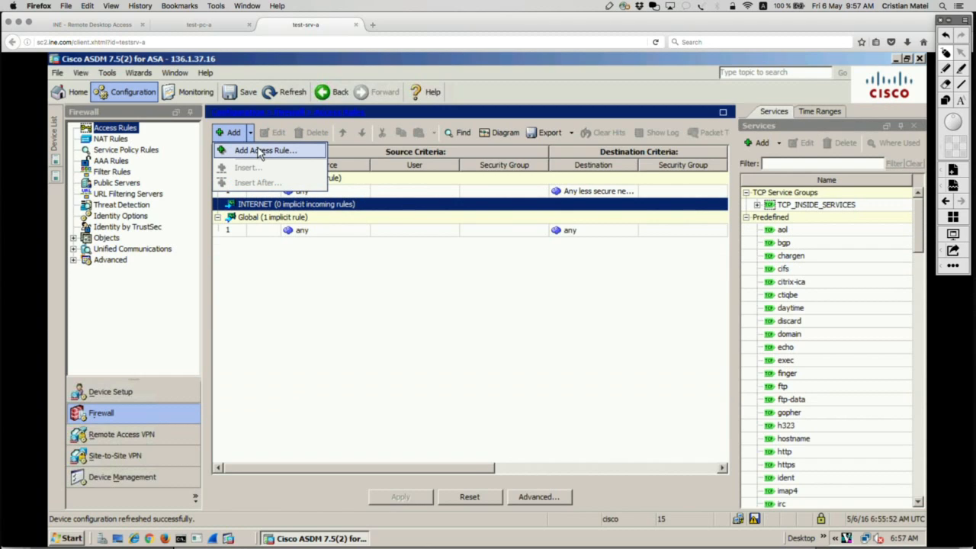
pyautogui.click(260, 153)
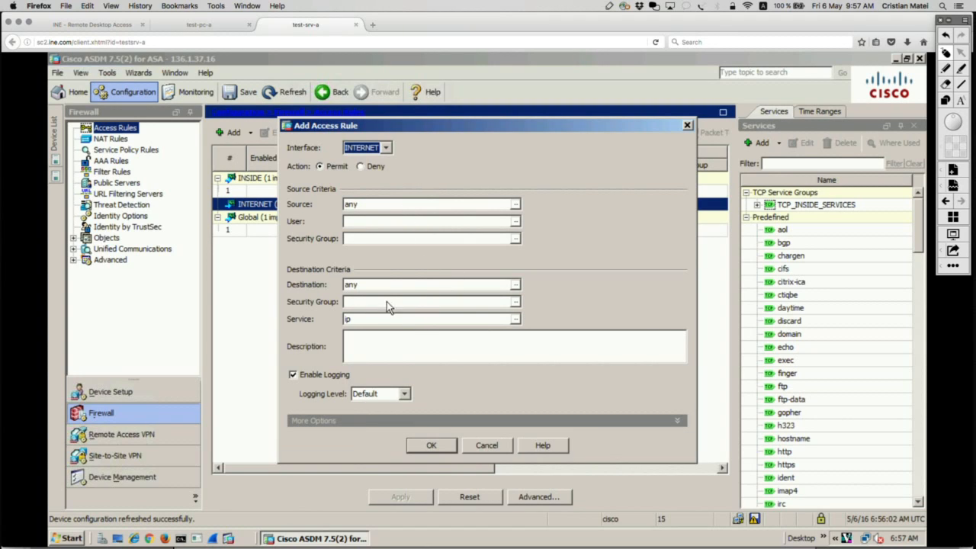
pyautogui.click(677, 422)
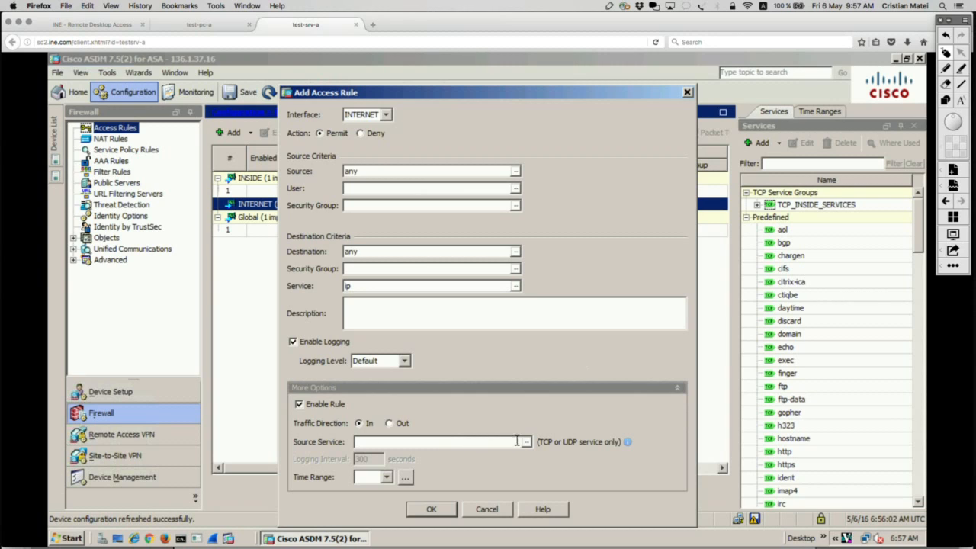
pyautogui.click(688, 92)
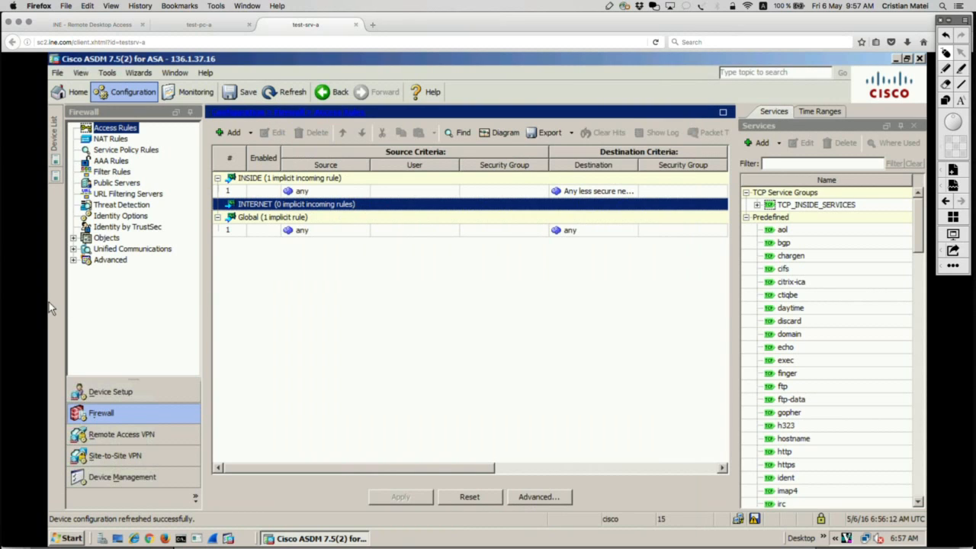
# Delete the INTERNET_IN entry from the ACL Manager and apply the change to the device.
pyautogui.click(75, 259)
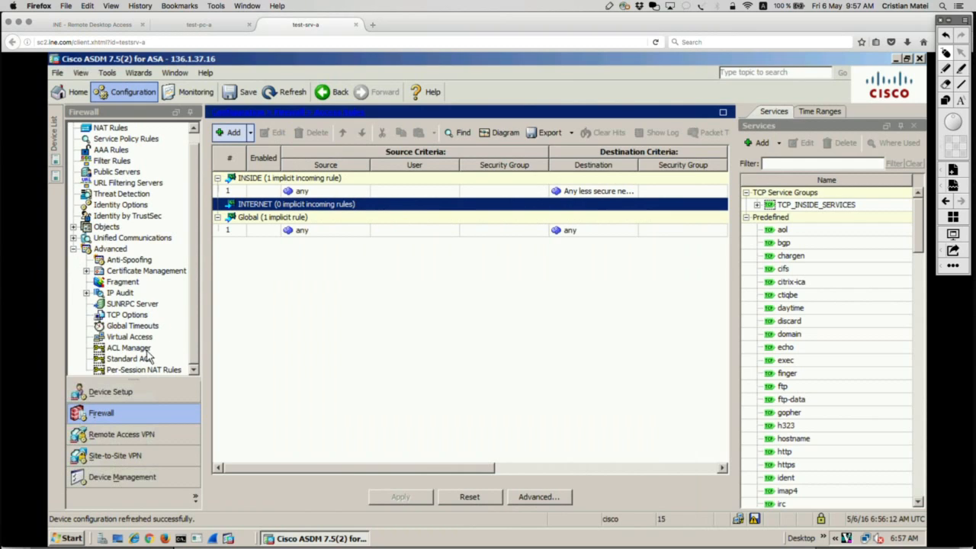
pyautogui.click(142, 349)
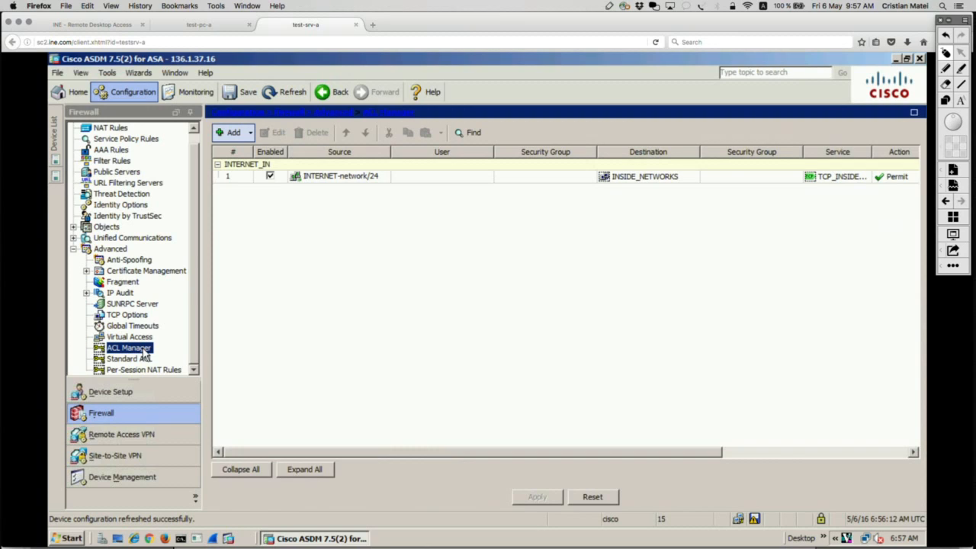
pyautogui.click(337, 175)
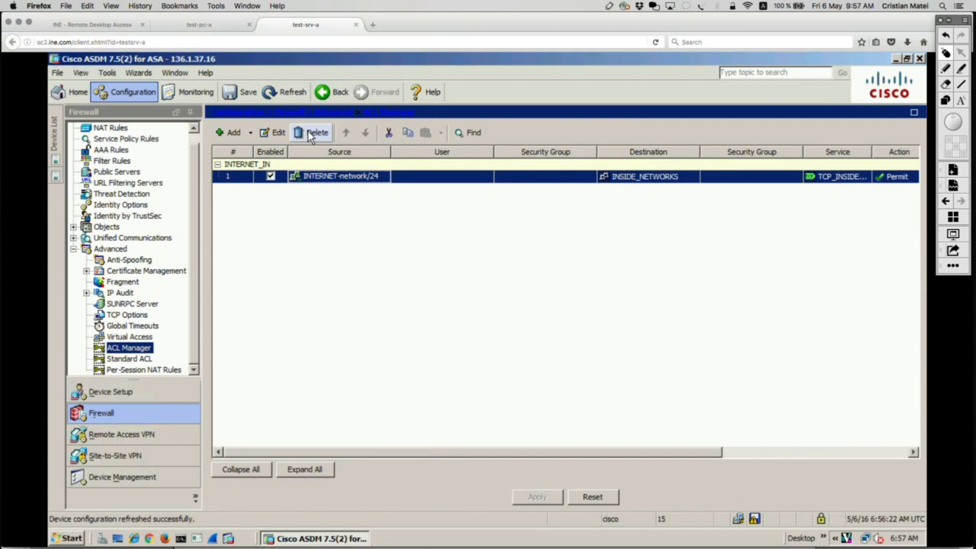
pyautogui.click(309, 132)
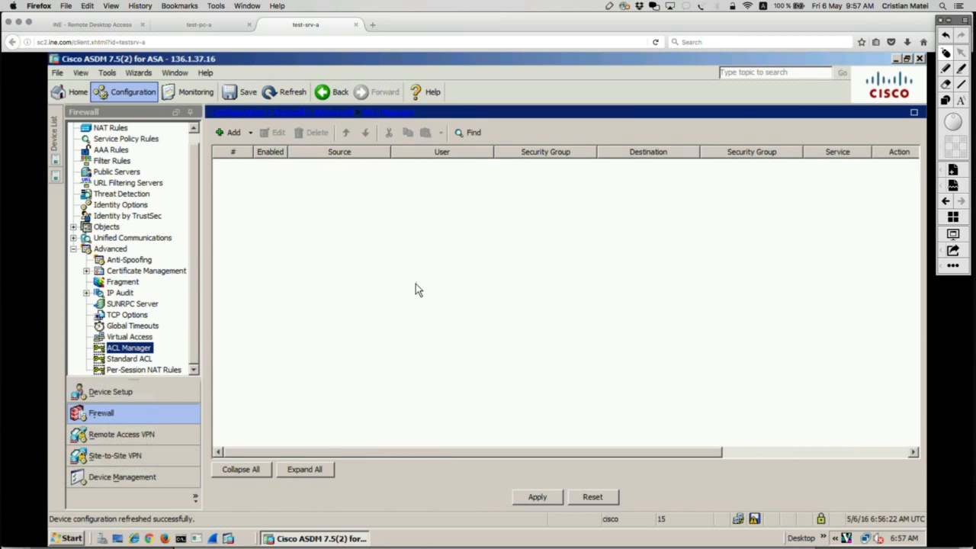
pyautogui.click(534, 496)
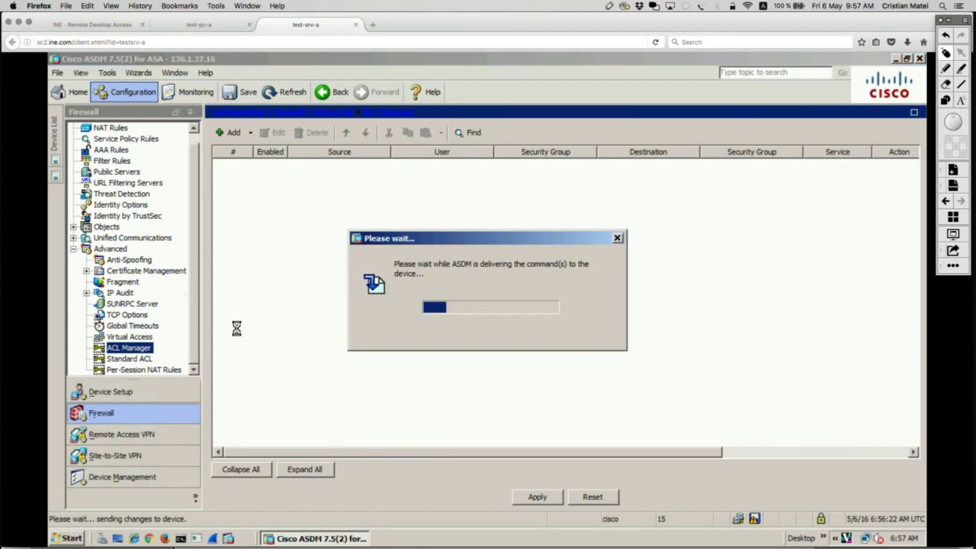
# Start a new access rule for the INTERNET interface in Access Rules and expand its additional options.
pyautogui.click(75, 250)
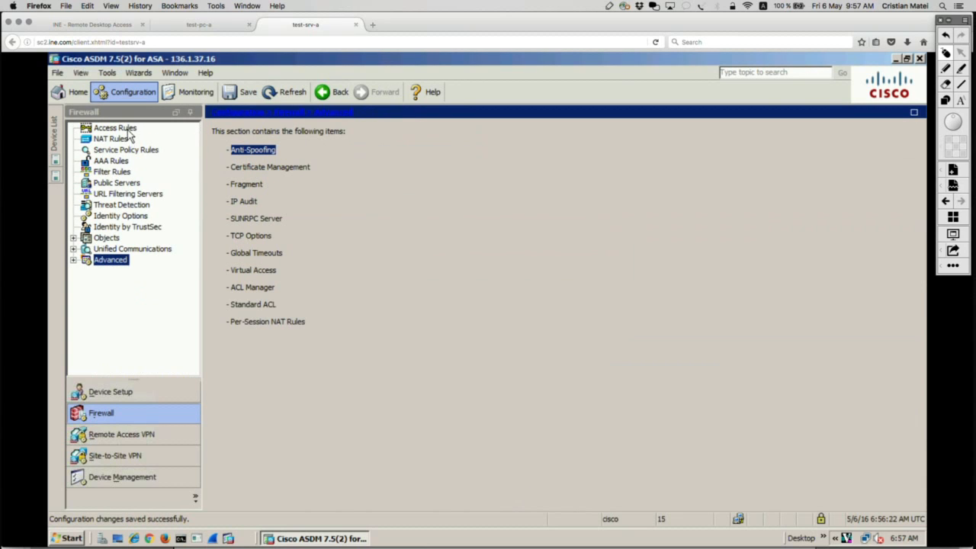
pyautogui.click(127, 131)
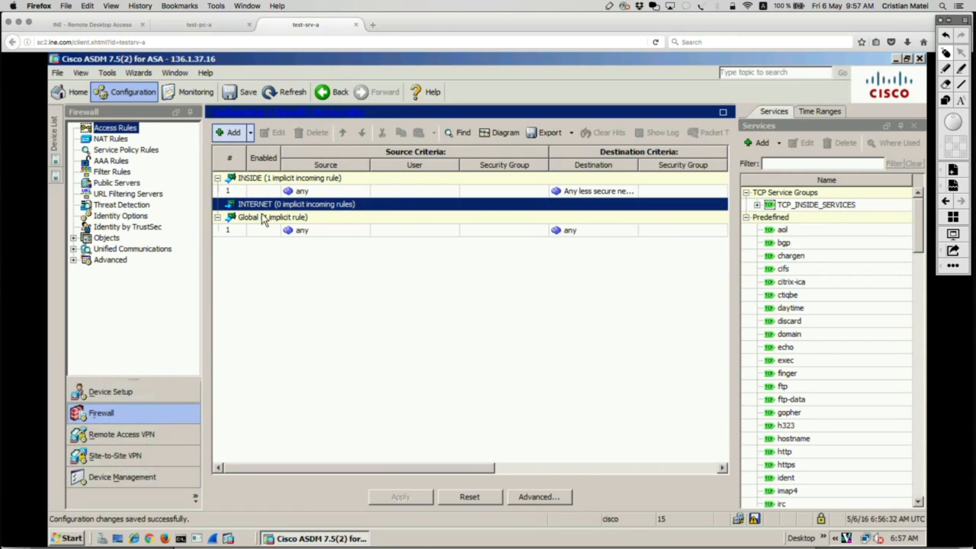
pyautogui.click(251, 135)
pyautogui.click(252, 151)
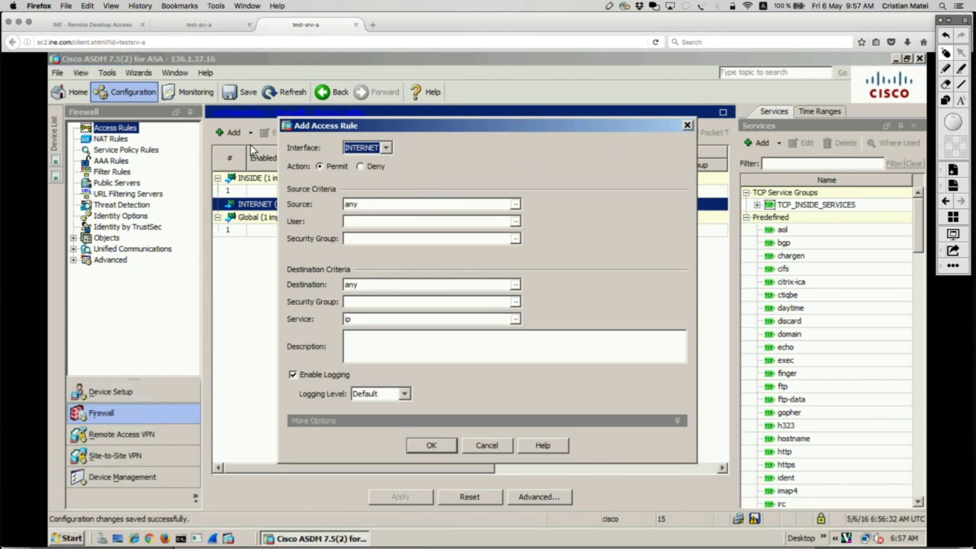
pyautogui.click(387, 149)
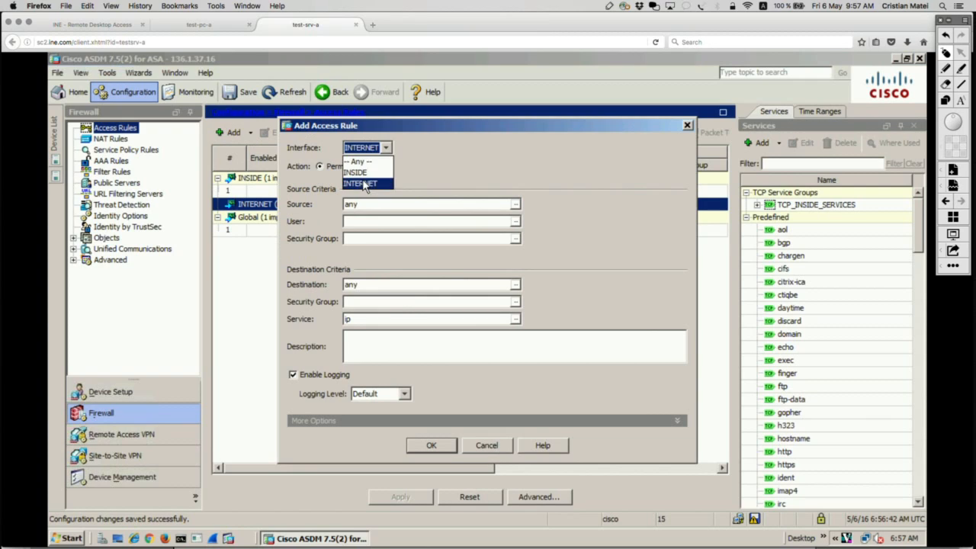
pyautogui.click(680, 425)
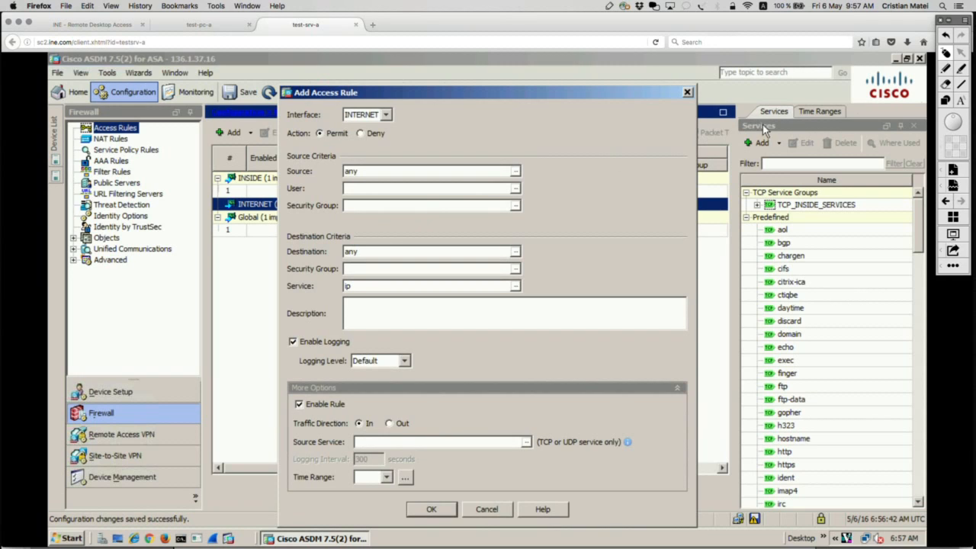
# Circle the rule's inbound traffic direction setting in red and clear the annotation.
pyautogui.click(953, 77)
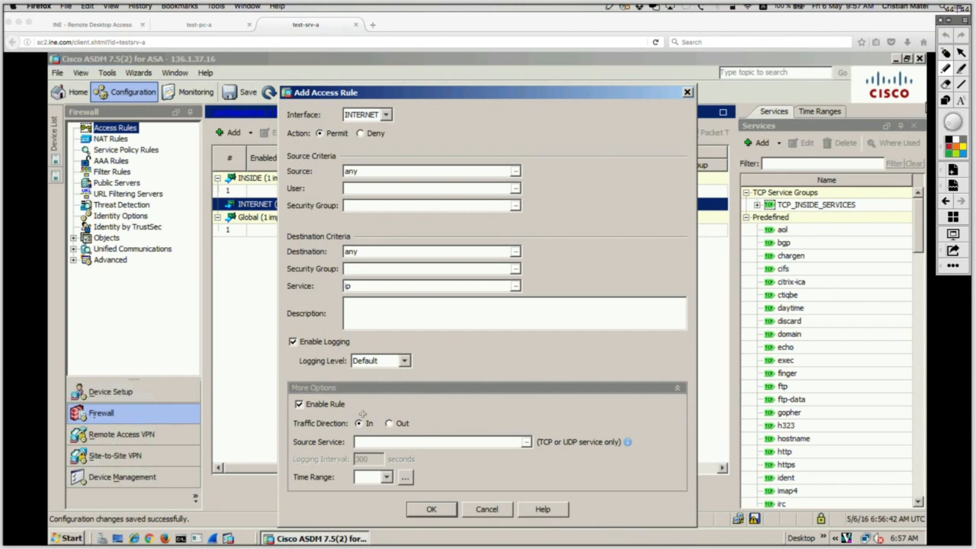
pyautogui.moveTo(377, 413)
pyautogui.mouseDown()
pyautogui.moveTo(286, 423)
pyautogui.moveTo(345, 432)
pyautogui.moveTo(372, 400)
pyautogui.mouseUp()
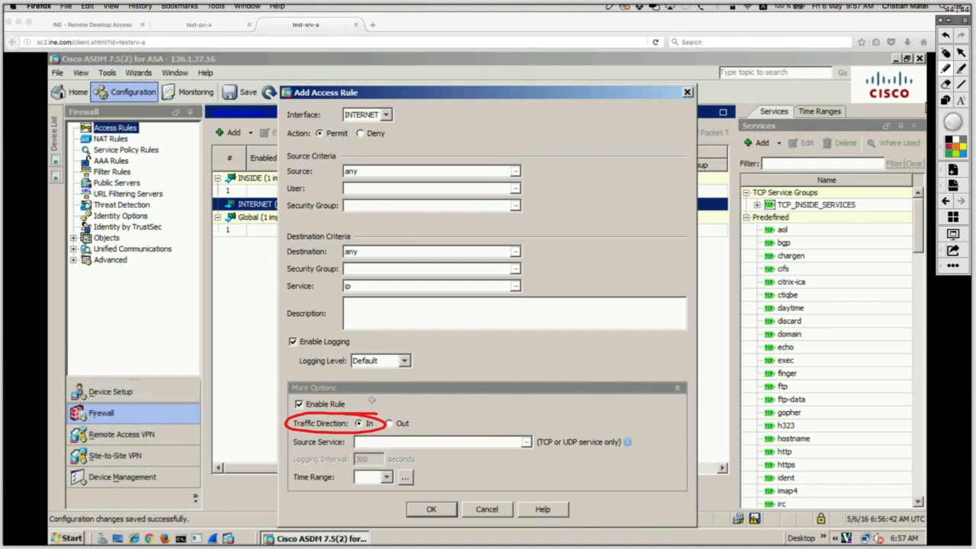
pyautogui.click(943, 57)
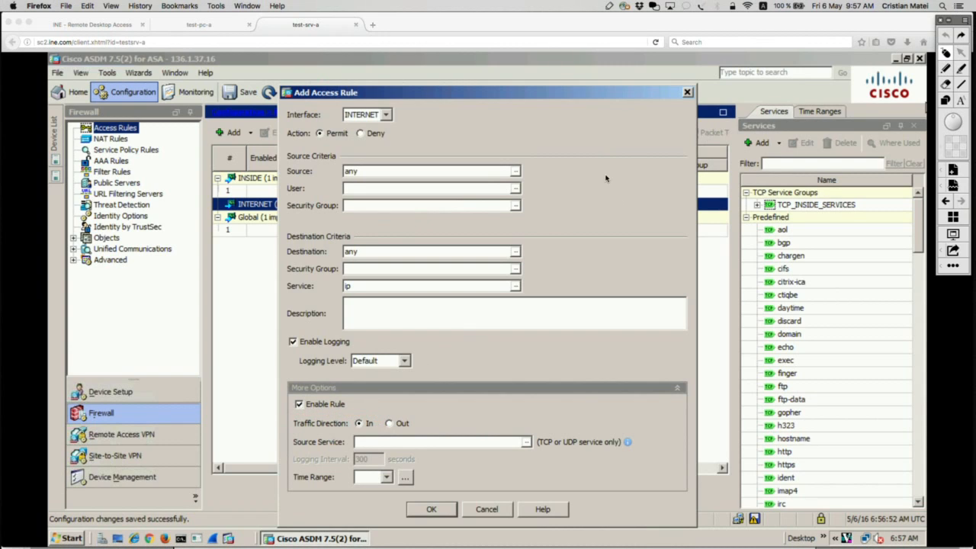
# Set the new rule's source to the INTERNET interface and its destination to the INSIDE_NETWORKS object group.
pyautogui.click(518, 171)
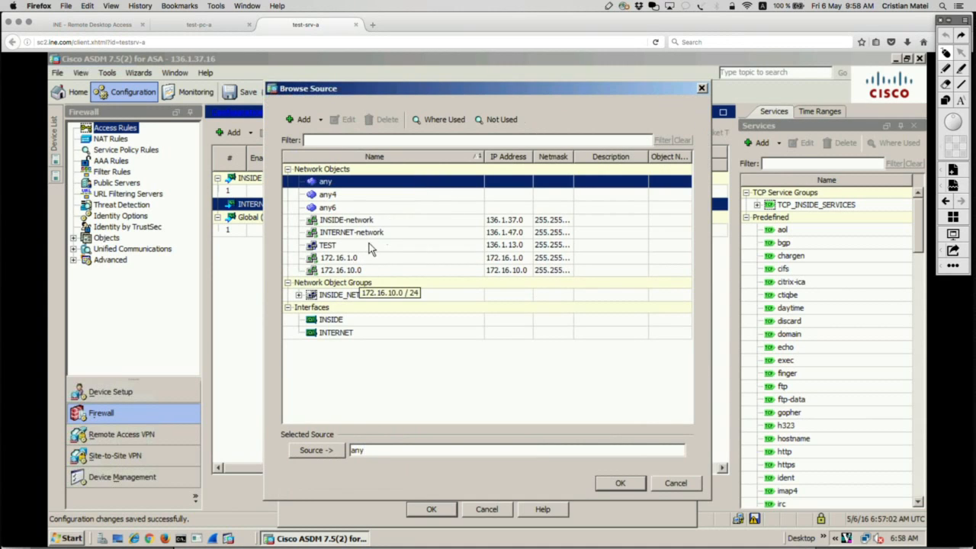
pyautogui.doubleClick(473, 233)
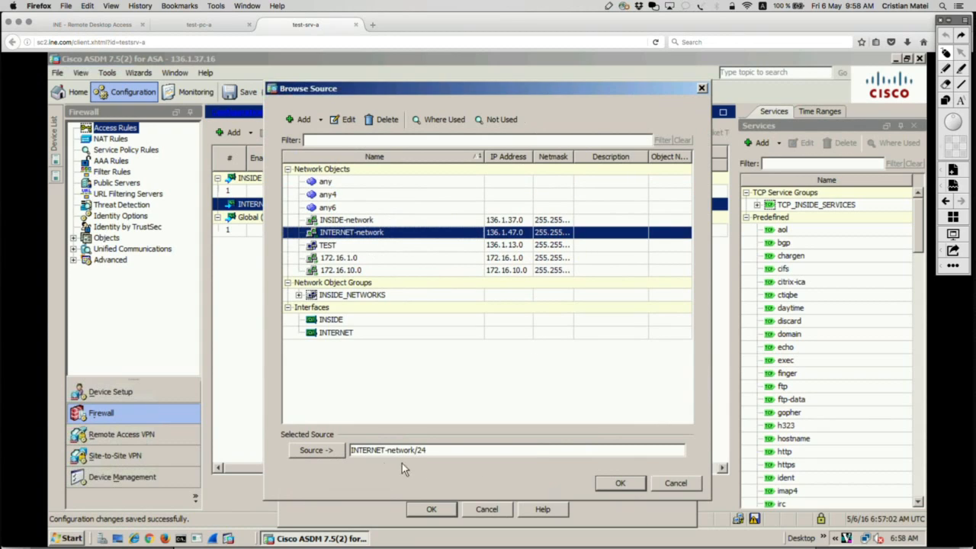
pyautogui.click(329, 450)
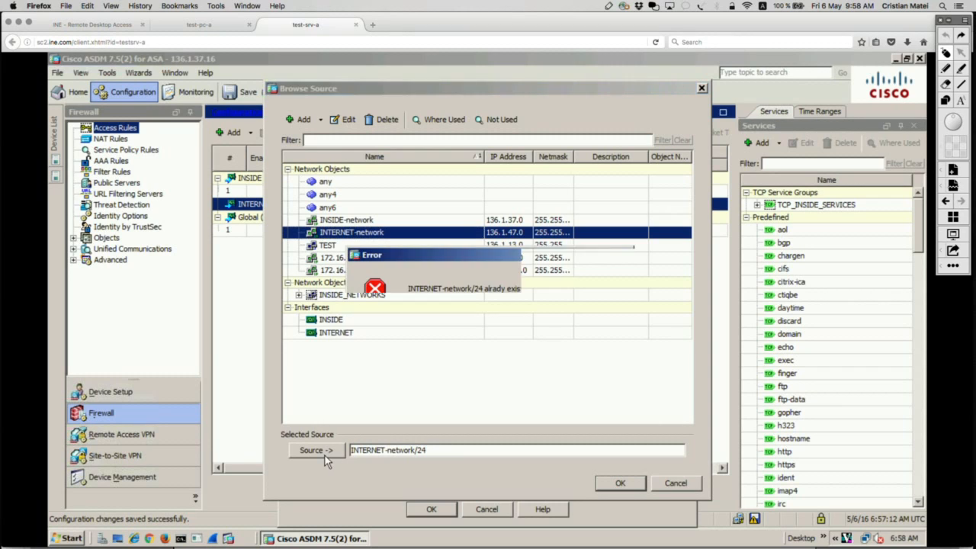
pyautogui.click(496, 333)
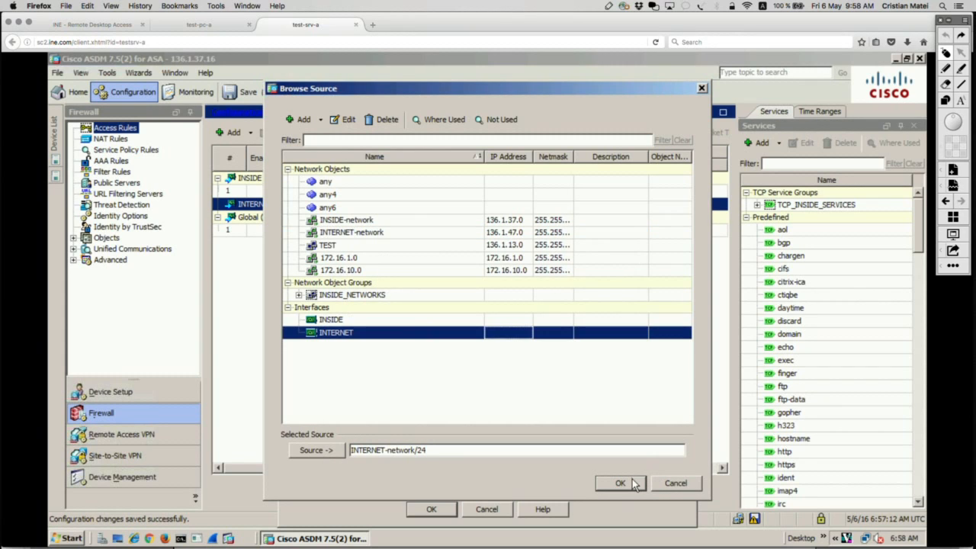
pyautogui.click(626, 483)
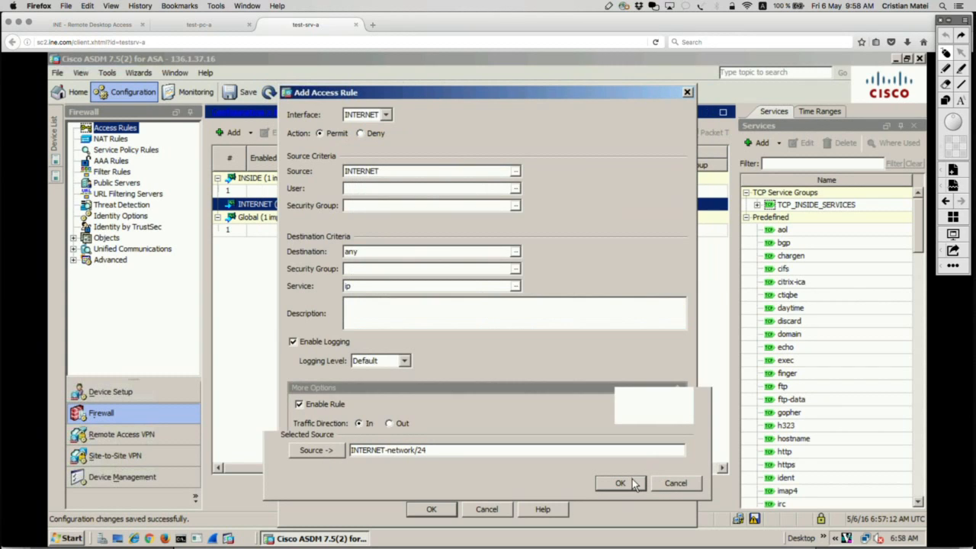
pyautogui.click(515, 252)
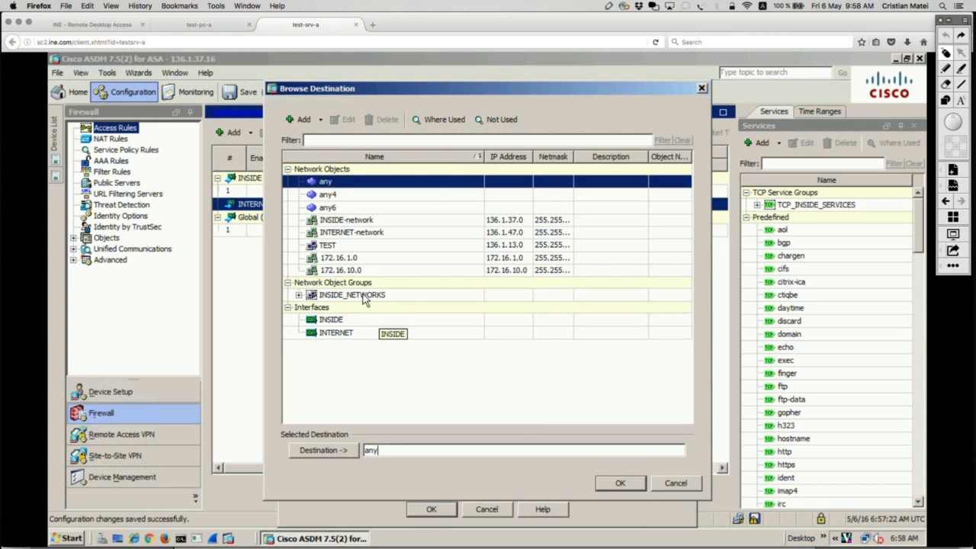
pyautogui.click(364, 296)
pyautogui.click(622, 482)
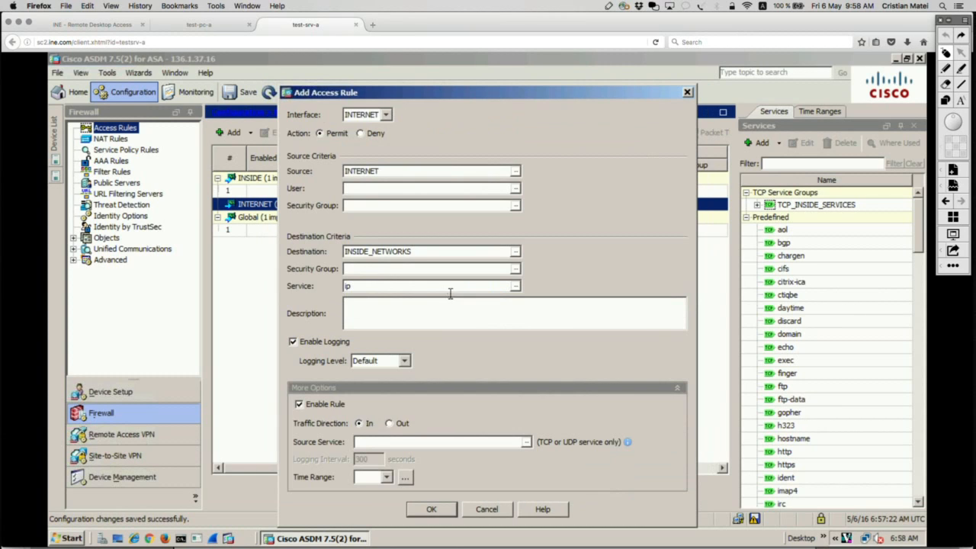
# Set the rule's service to the TCP_INSIDE_SERVICES group and add the permit rule to the INTERNET interface.
pyautogui.click(517, 288)
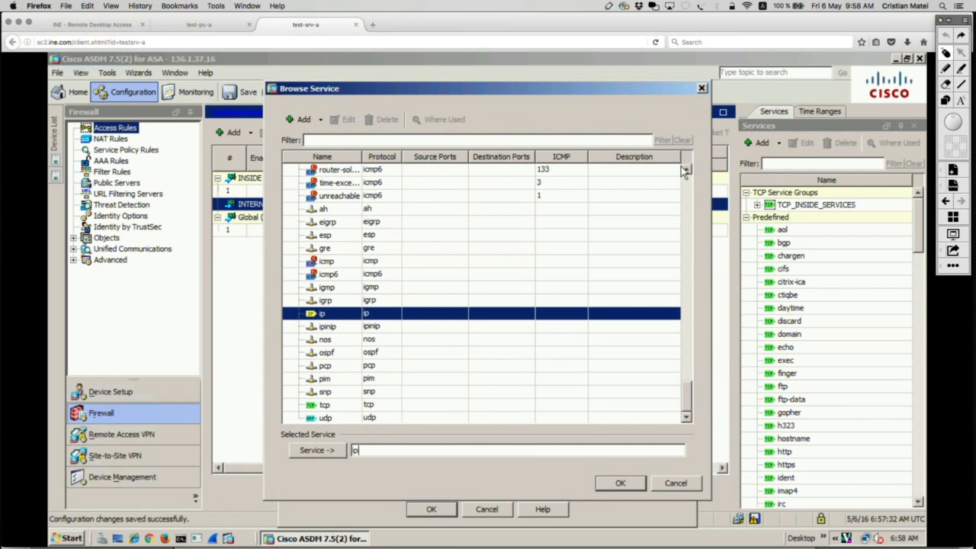
pyautogui.scroll(15, 684, 171)
pyautogui.click(369, 183)
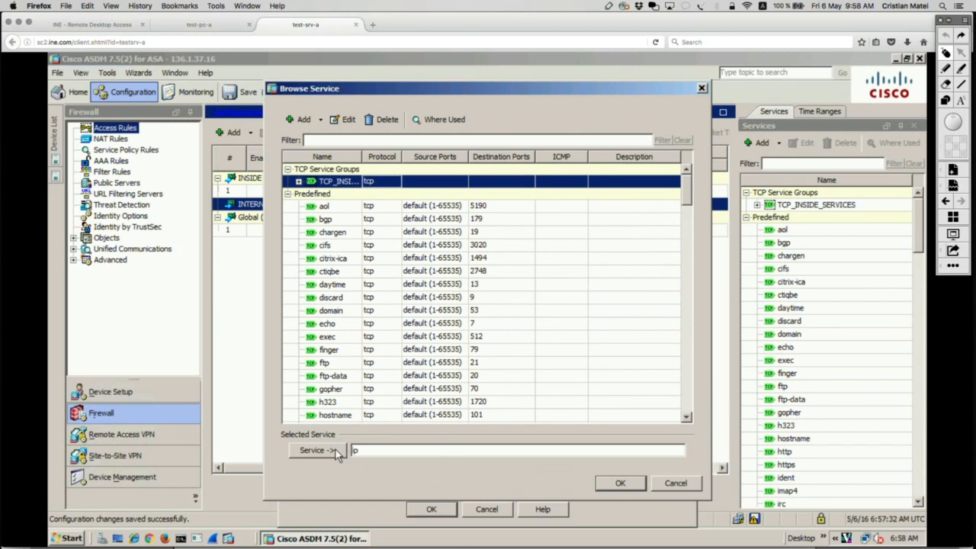
pyautogui.click(641, 482)
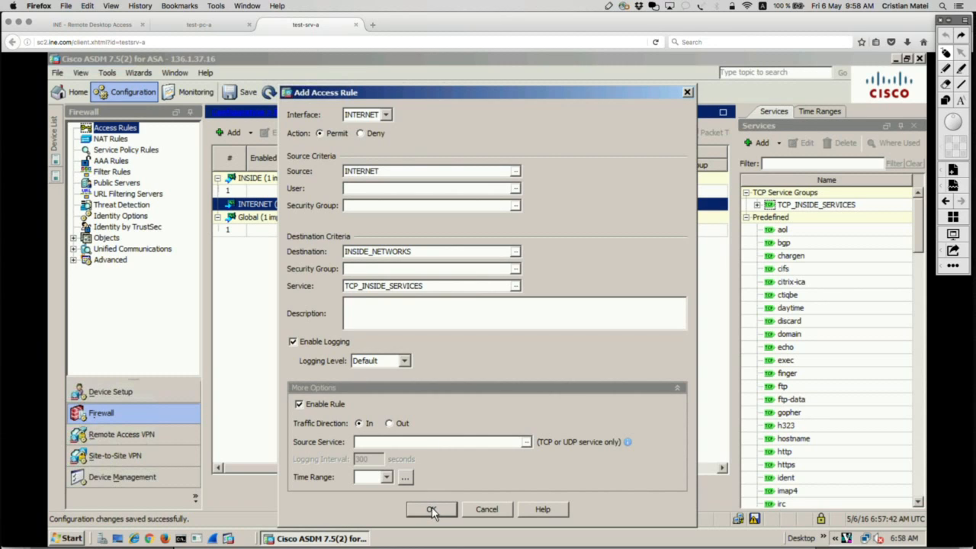
pyautogui.click(431, 511)
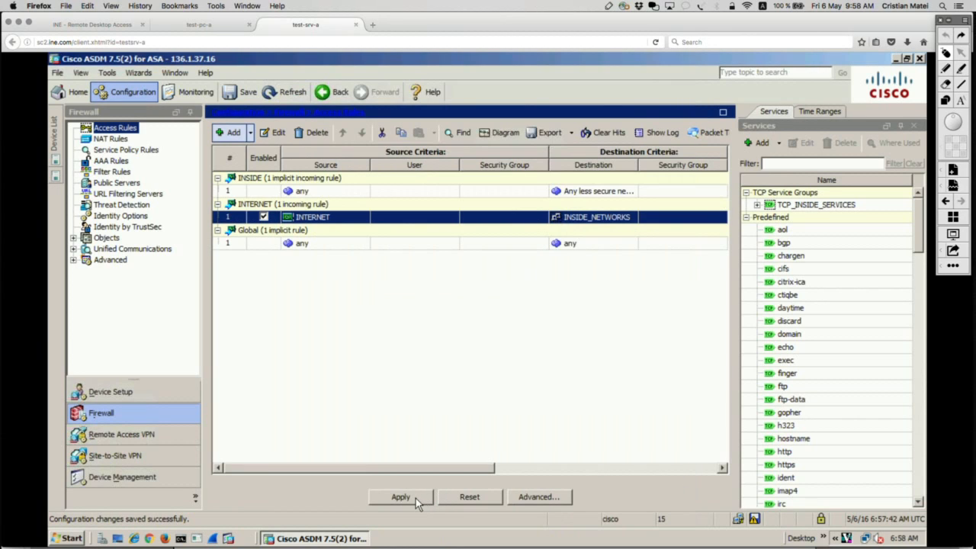
# Enable previewing commands before sending them to the device in the preferences, temporarily boxing that option in red before turning it on.
pyautogui.click(114, 72)
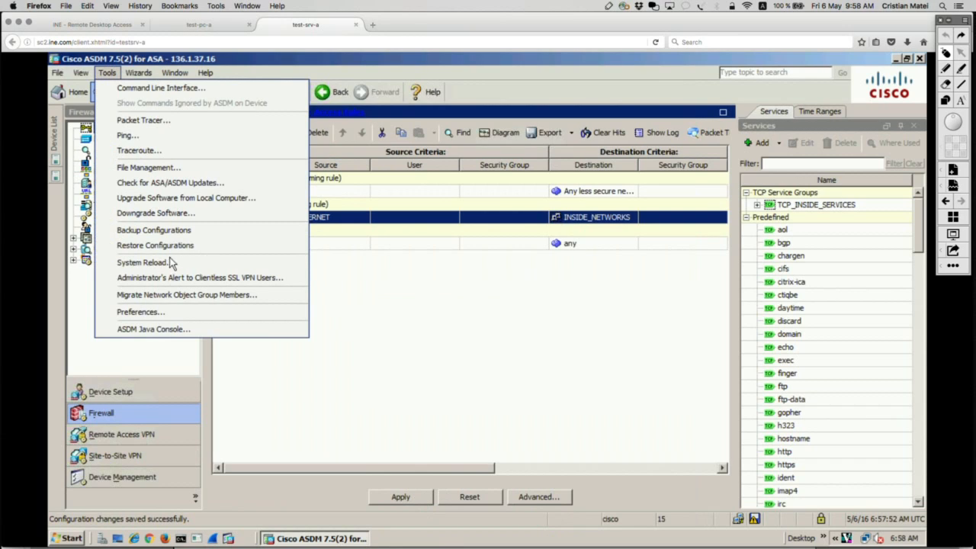
pyautogui.click(141, 312)
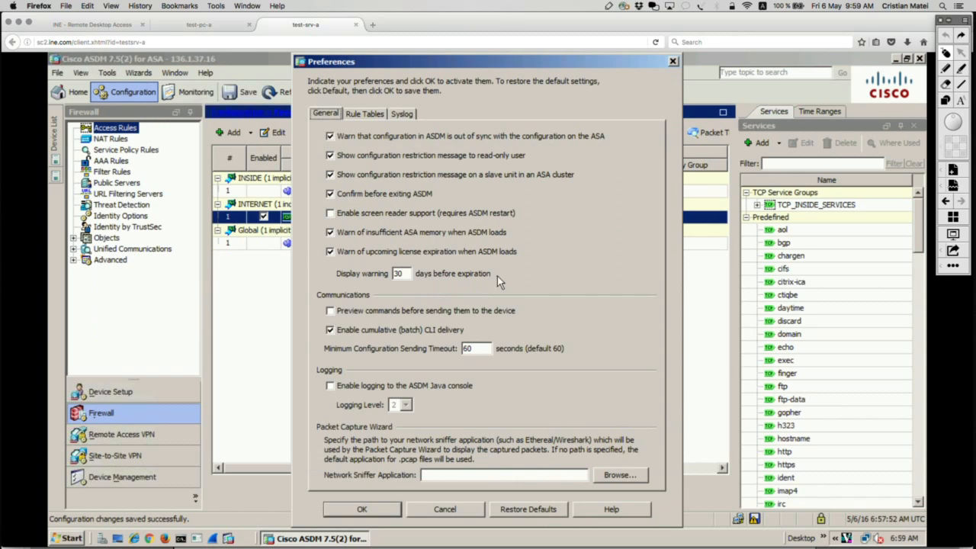
pyautogui.click(946, 100)
pyautogui.moveTo(314, 279)
pyautogui.mouseDown()
pyautogui.moveTo(425, 322)
pyautogui.moveTo(576, 310)
pyautogui.mouseUp()
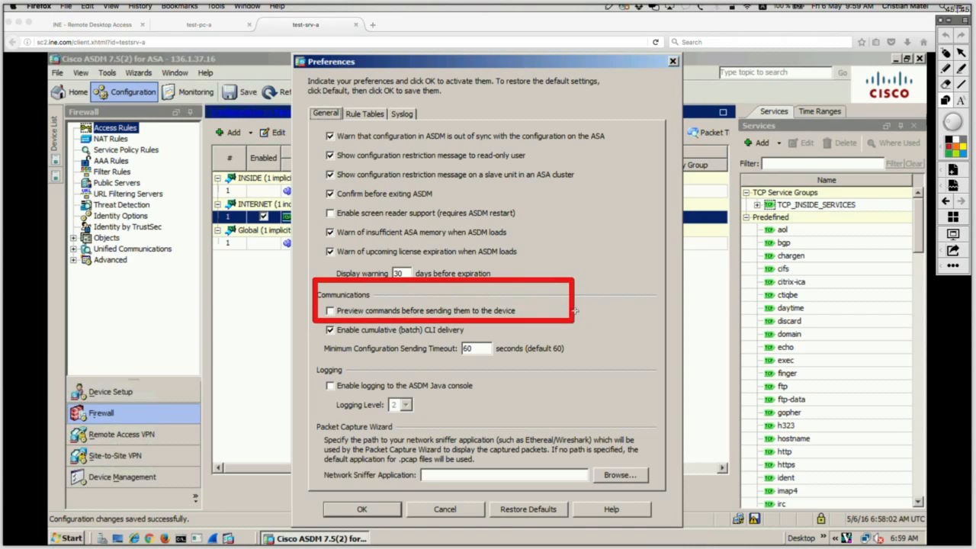
pyautogui.click(955, 60)
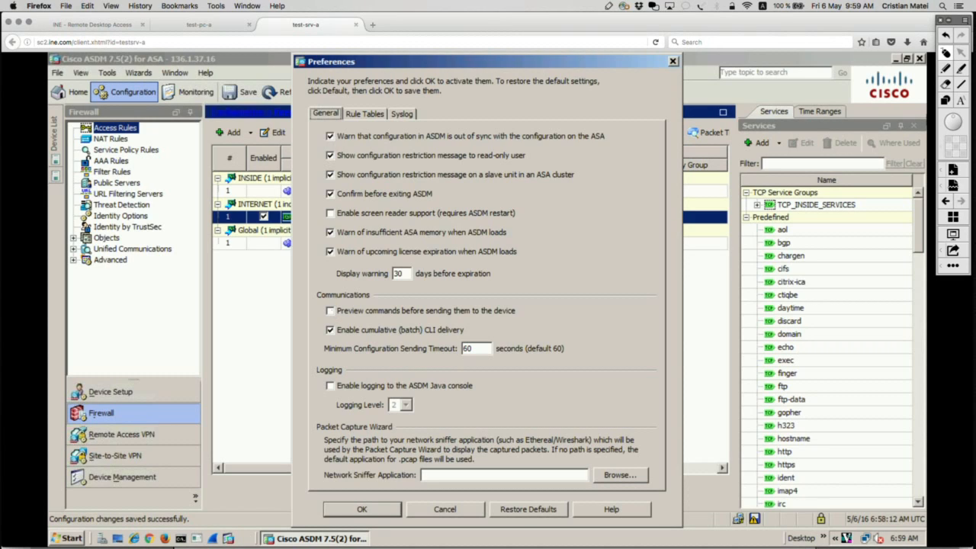
pyautogui.click(330, 311)
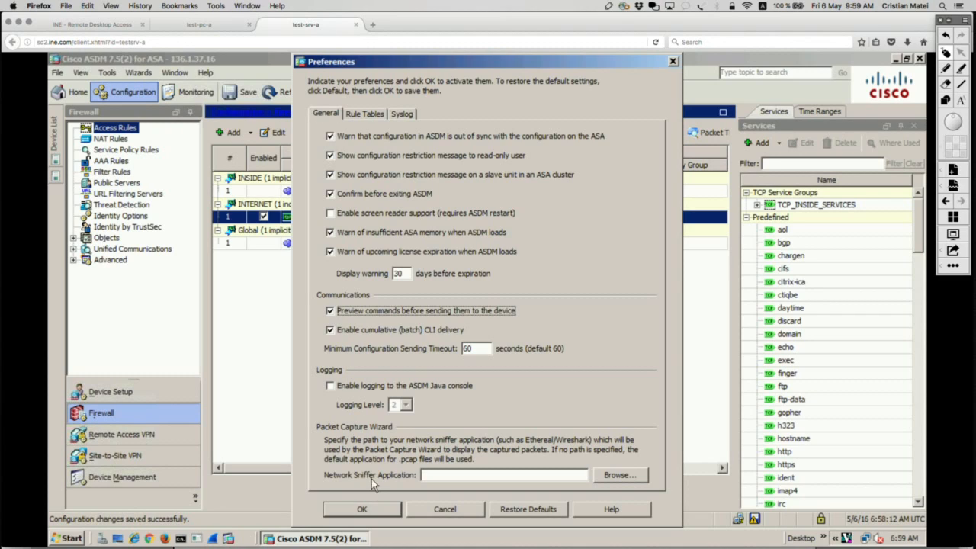
pyautogui.click(364, 508)
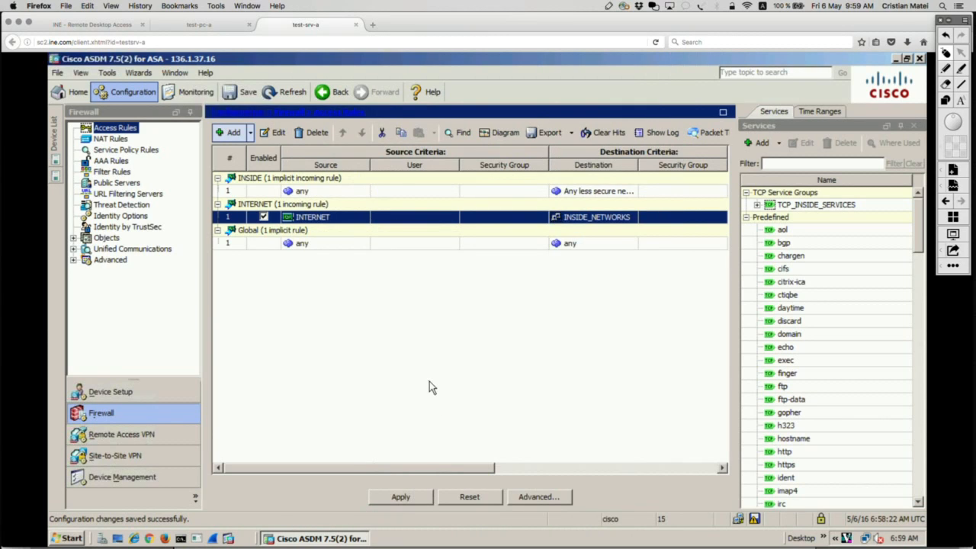
# Apply the new access rule to open the preview of its CLI commands, and highlight all the generated commands.
pyautogui.click(402, 497)
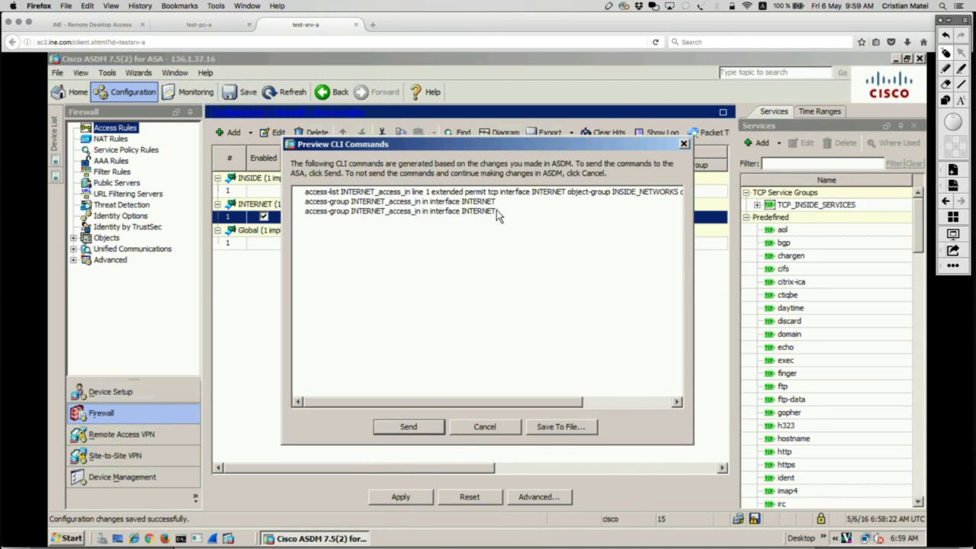
pyautogui.moveTo(504, 211); pyautogui.dragTo(254, 182)
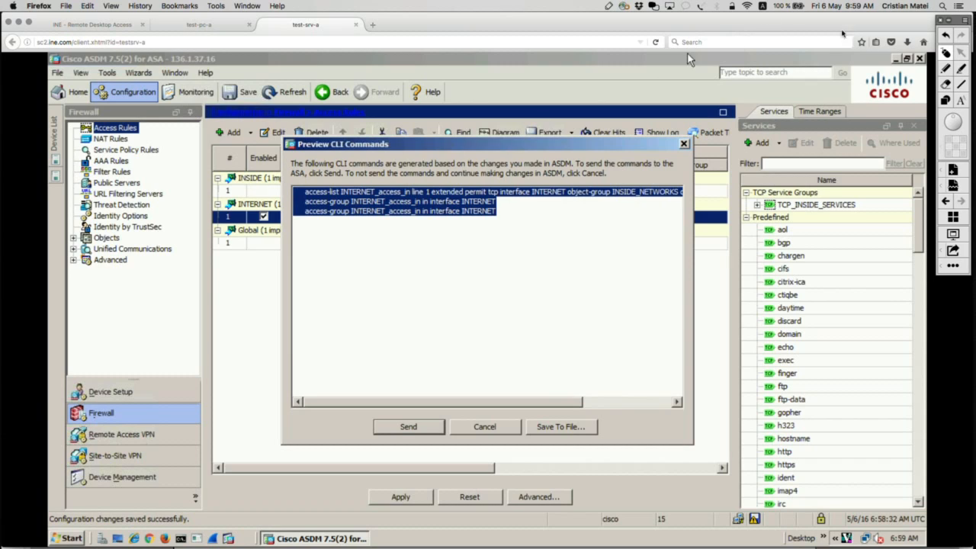
# Mark the preview's option for saving the commands to a file with the annotation pen and clear the annotation.
pyautogui.click(953, 74)
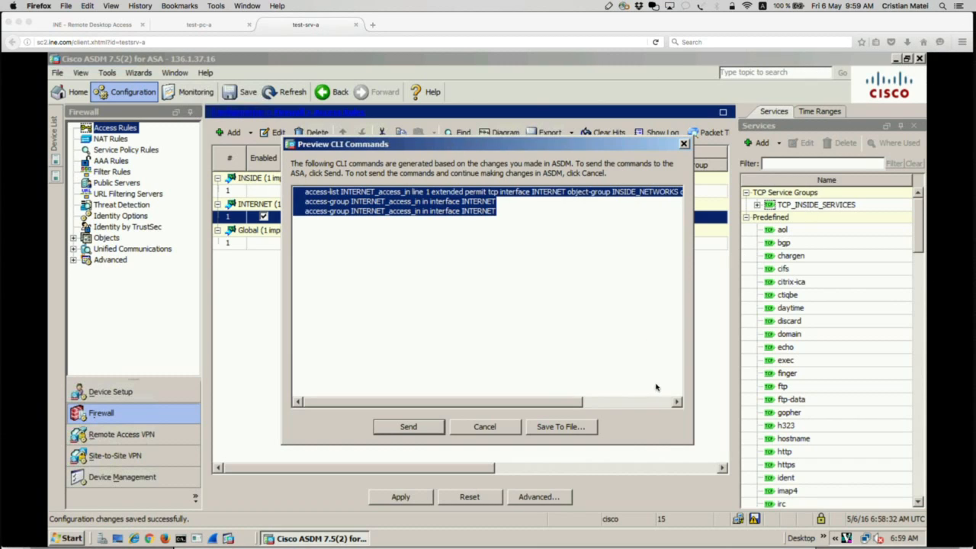
pyautogui.moveTo(606, 403)
pyautogui.mouseDown()
pyautogui.moveTo(589, 399)
pyautogui.moveTo(642, 423)
pyautogui.moveTo(555, 407)
pyautogui.mouseUp()
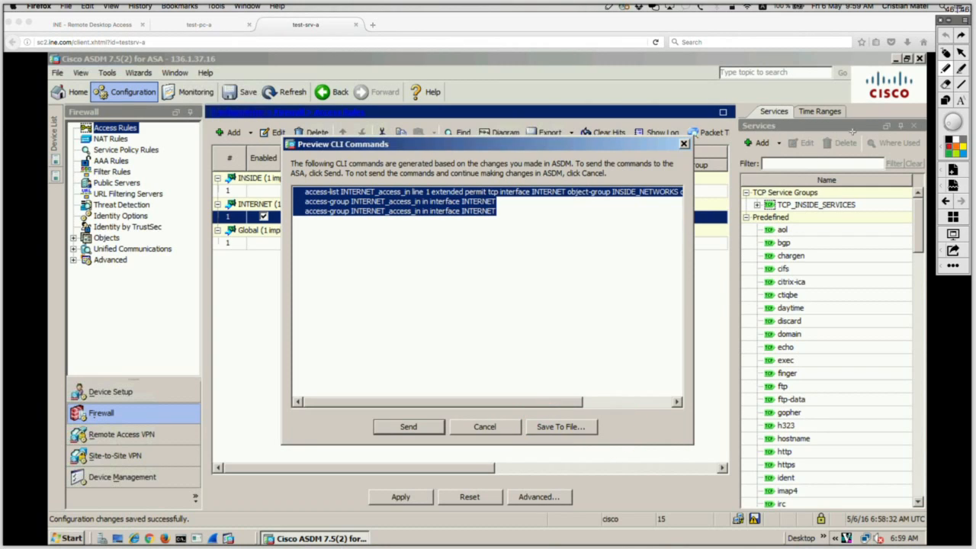
pyautogui.click(618, 237)
pyautogui.click(470, 289)
pyautogui.click(949, 55)
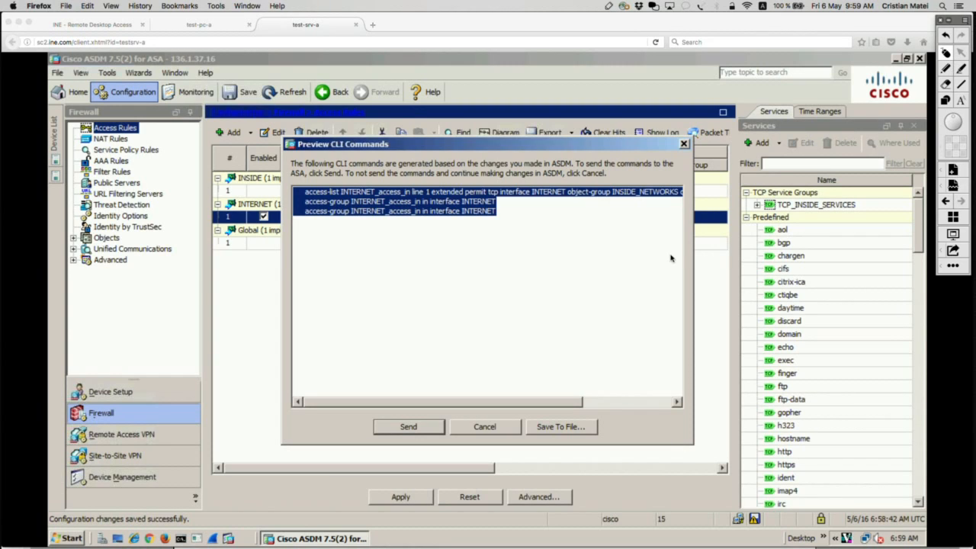
# Clear the command selection and highlight the ACL name INTERNET_access_in in the first access-group command.
pyautogui.click(595, 298)
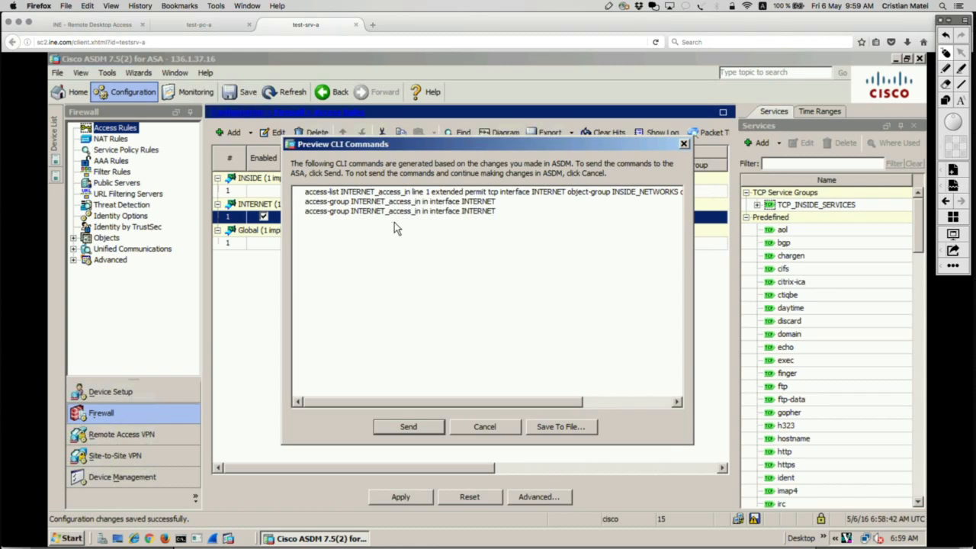
pyautogui.moveTo(422, 202); pyautogui.dragTo(352, 208)
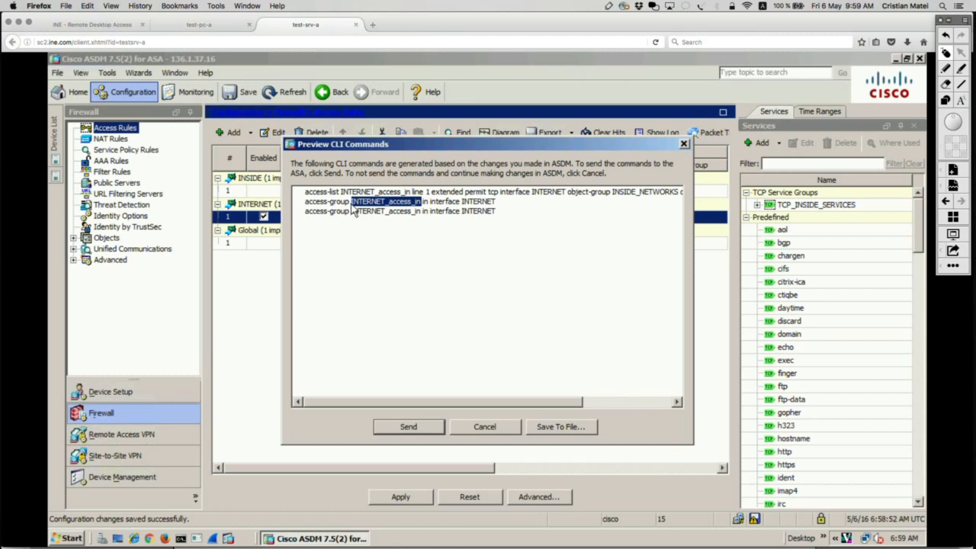
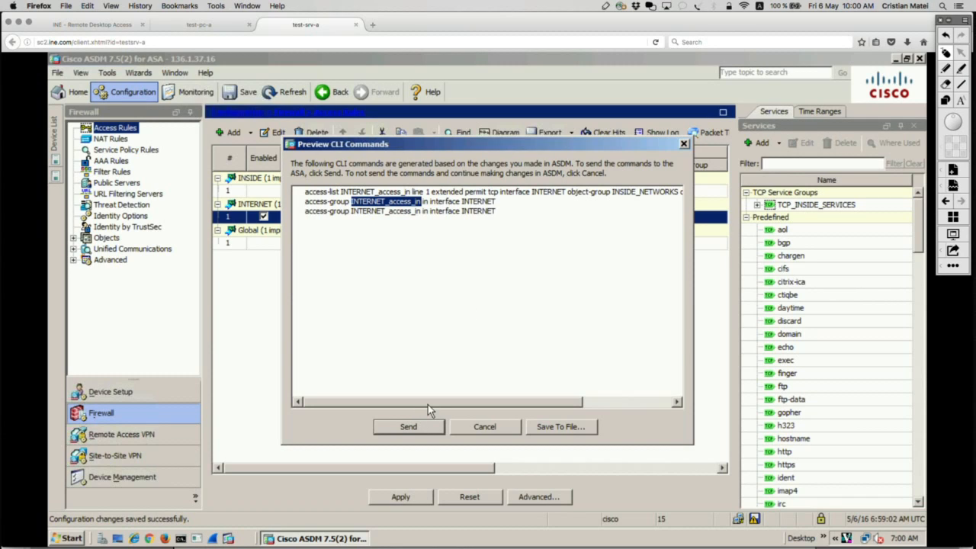
# Send the previewed commands to the device, and display the resulting ACL with show run access-list in the ASA3 session in SecureCRT.
pyautogui.click(409, 427)
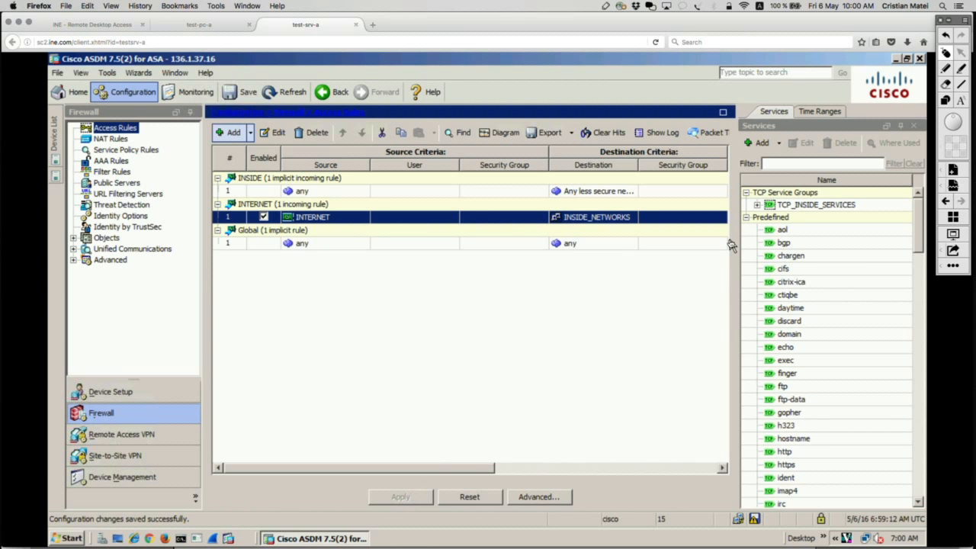
pyautogui.press('super+Tab')
pyautogui.press('Return')
pyautogui.press('Return')
pyautogui.press('Return')
pyautogui.press('Return')
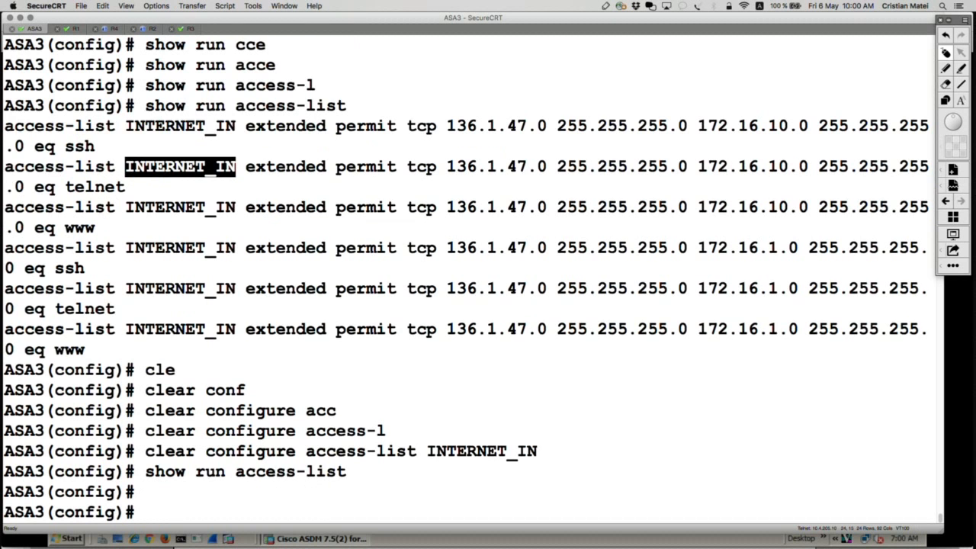
pyautogui.hotkey('ctrl', 'z')
pyautogui.write('show run acce')
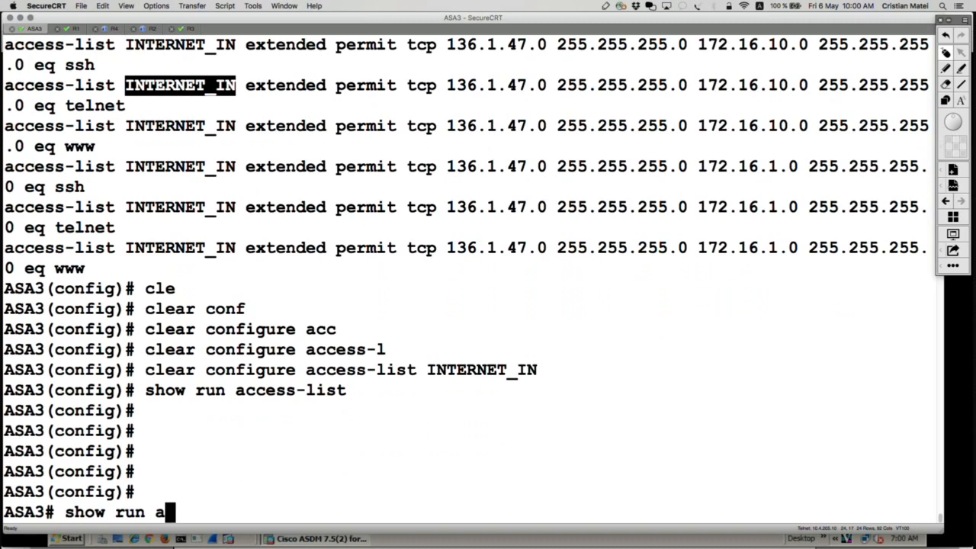
pyautogui.press('Tab')
pyautogui.write('l')
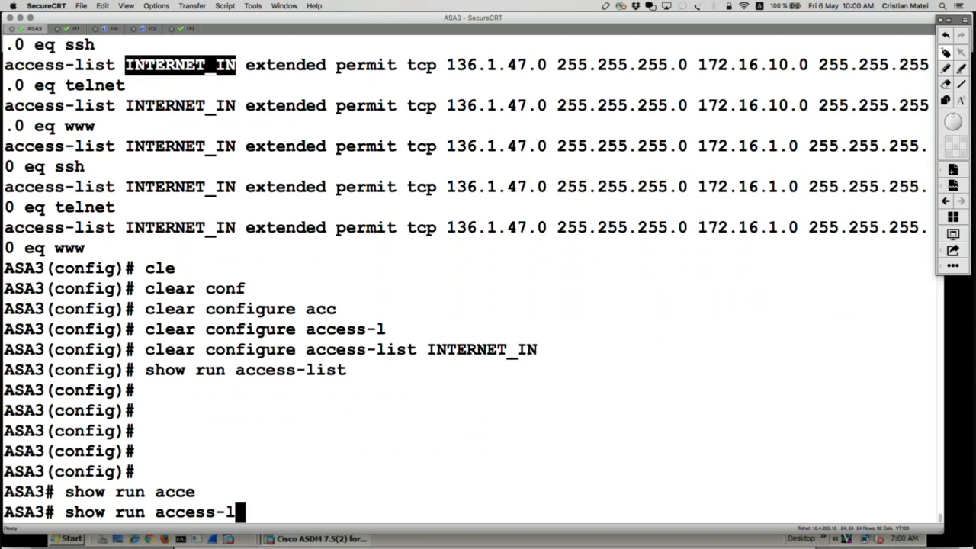
pyautogui.press('Tab')
pyautogui.press('Return')
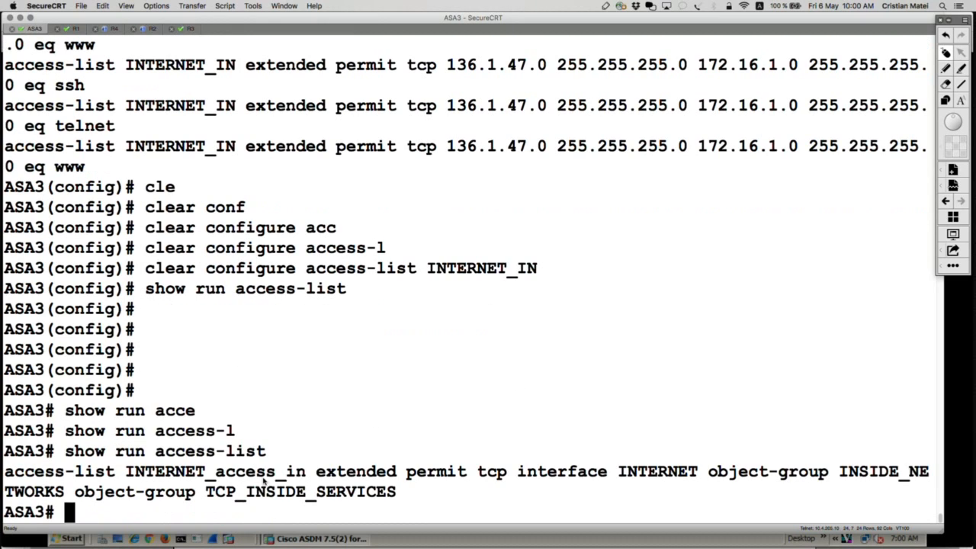
# Highlight parts of the INTERNET_access_in entry in the output, from the ACL name to its source interface name INTERNET.
pyautogui.moveTo(6, 471); pyautogui.dragTo(409, 498)
pyautogui.click(409, 497)
pyautogui.moveTo(7, 471); pyautogui.dragTo(315, 475)
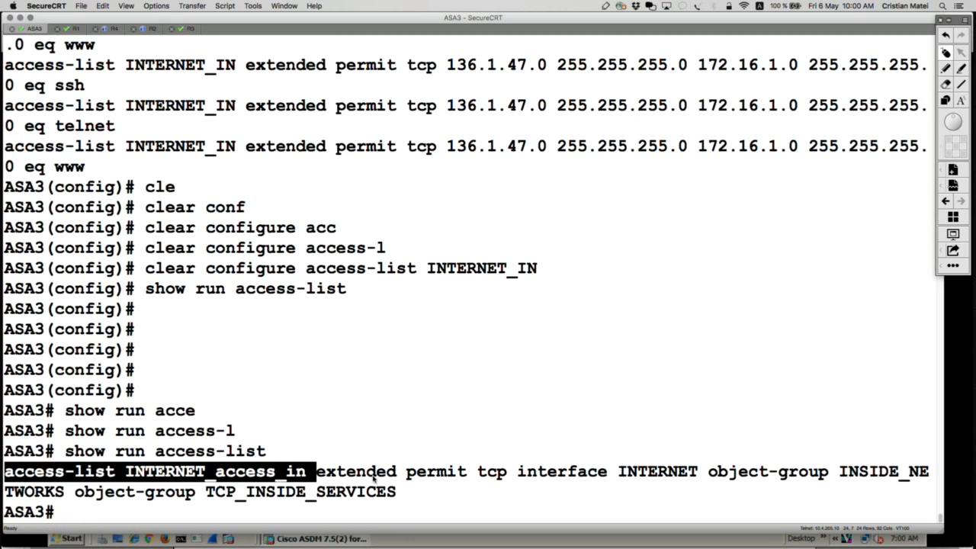
pyautogui.moveTo(396, 475); pyautogui.dragTo(511, 477)
pyautogui.click(520, 479)
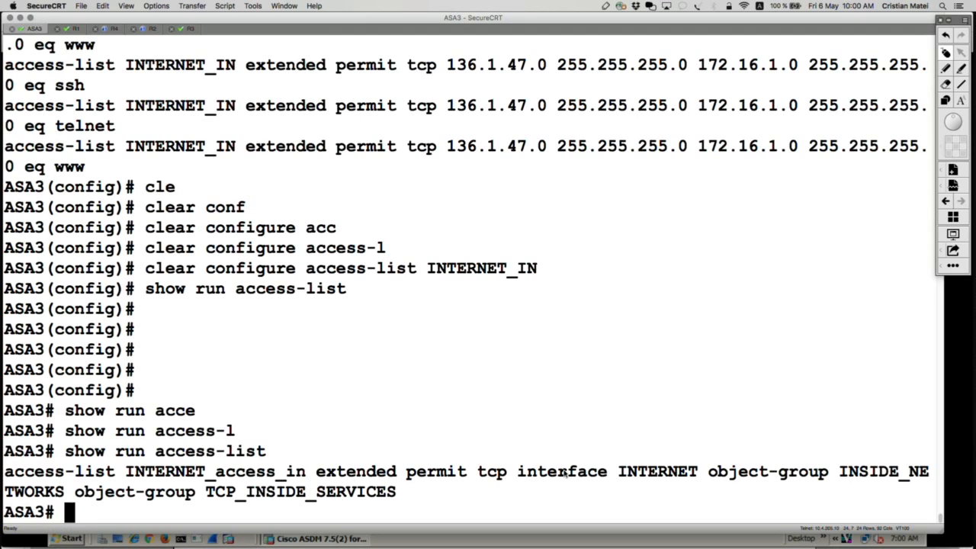
pyautogui.moveTo(698, 471); pyautogui.dragTo(622, 473)
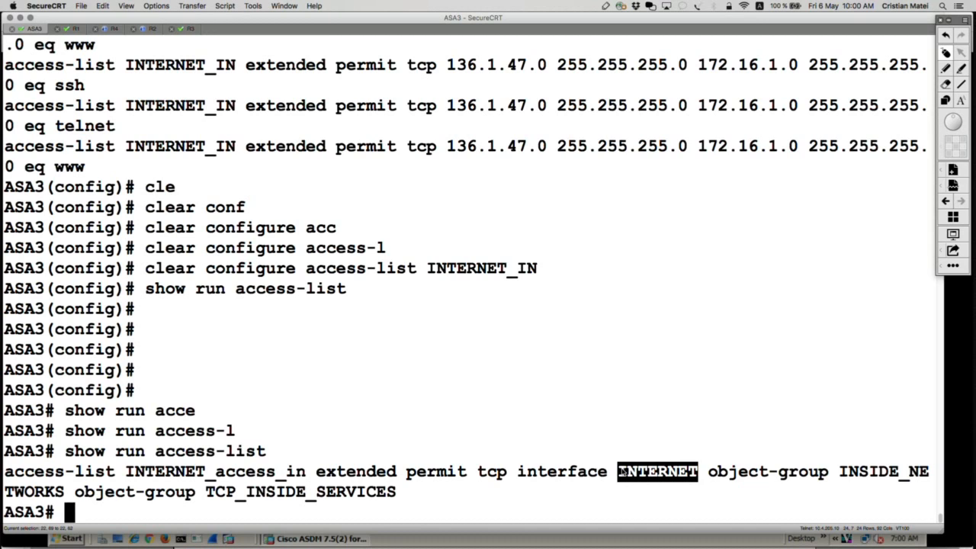
# Switch to ASDM in Firefox, open the INTERNET access rule's source selection and clear all selected sources.
pyautogui.press('super+Tab')
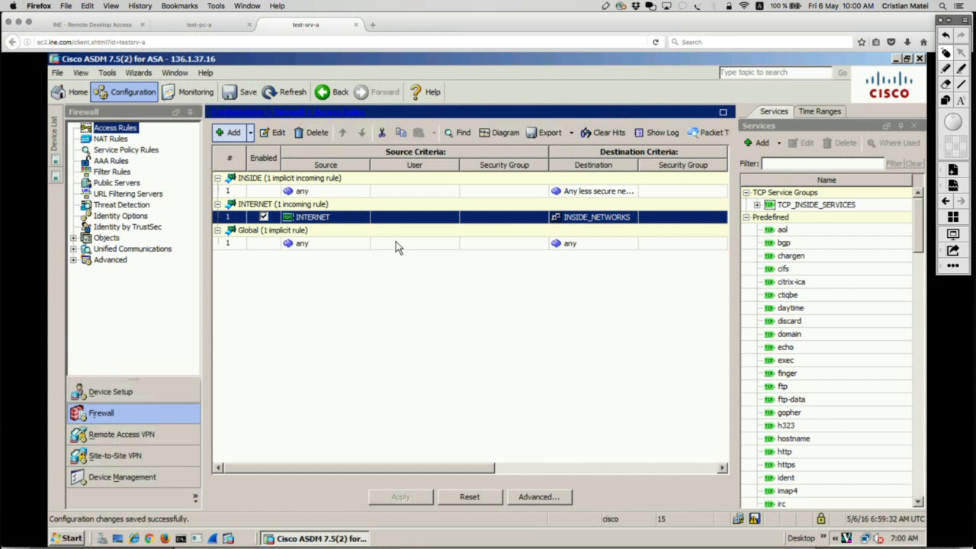
pyautogui.click(278, 133)
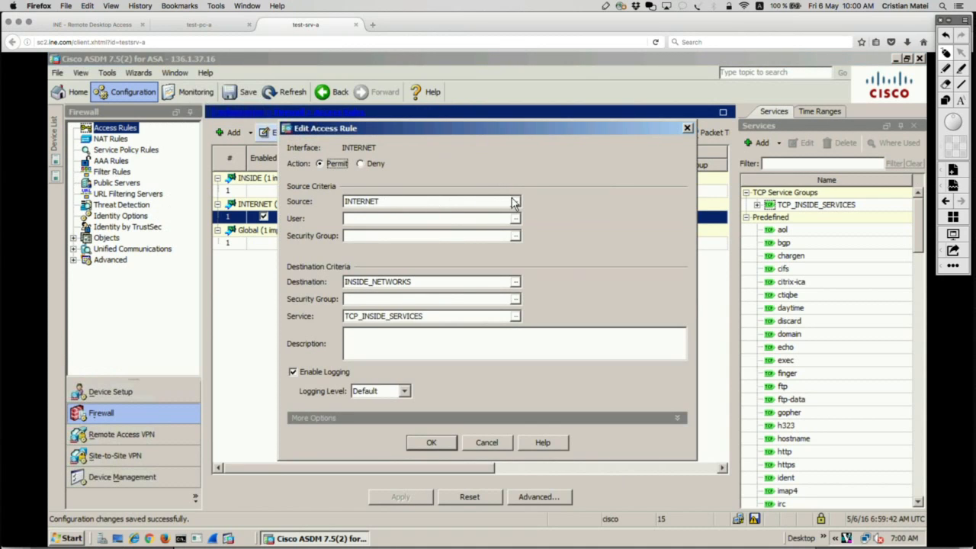
pyautogui.click(516, 201)
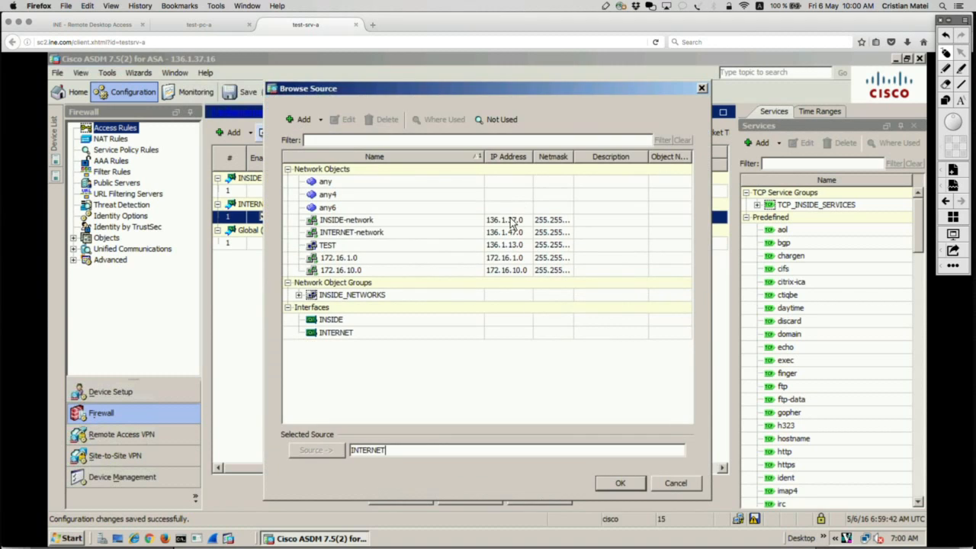
pyautogui.click(372, 233)
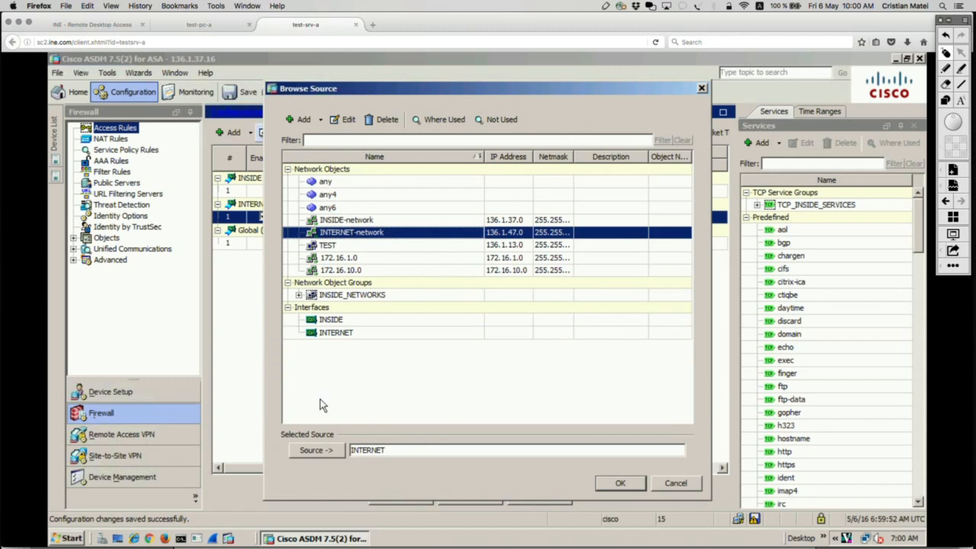
pyautogui.click(331, 451)
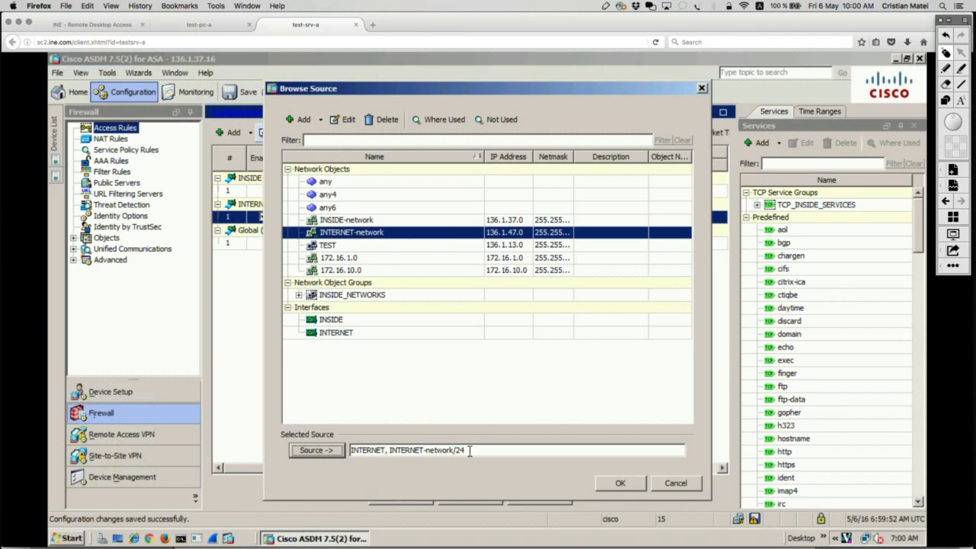
pyautogui.moveTo(470, 450); pyautogui.dragTo(343, 452)
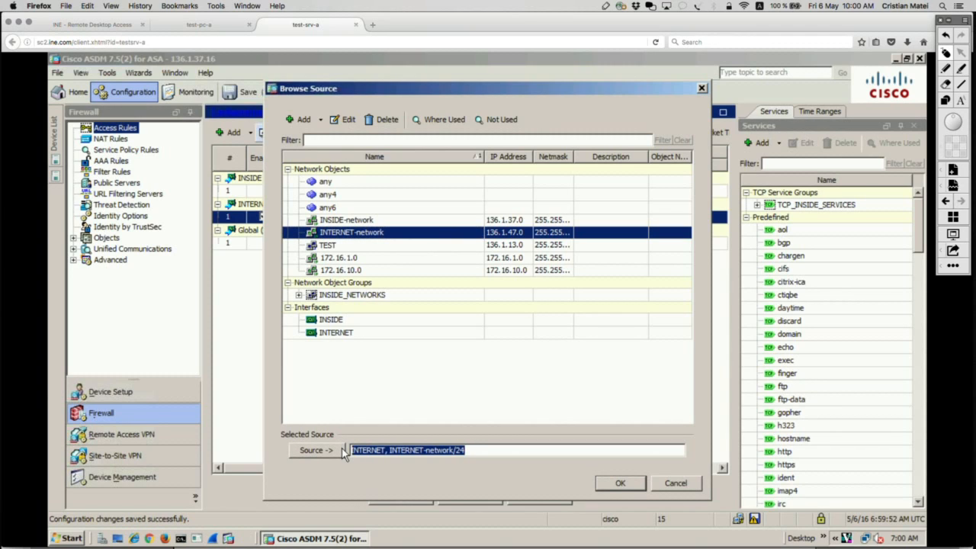
pyautogui.press('BackSpace')
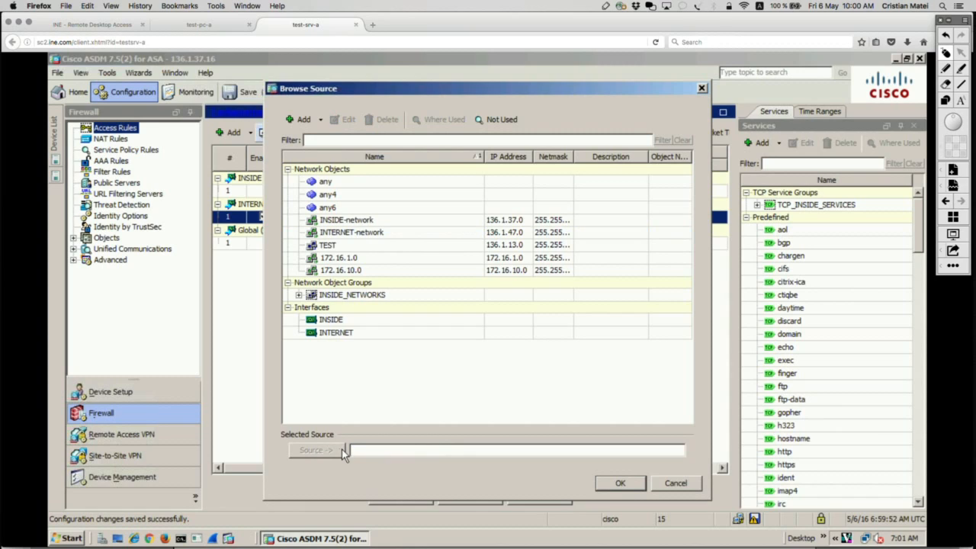
# Set the INTERNET access rule's source to INTERNET-network/24, then apply the change and send its generated commands to the device.
pyautogui.click(348, 233)
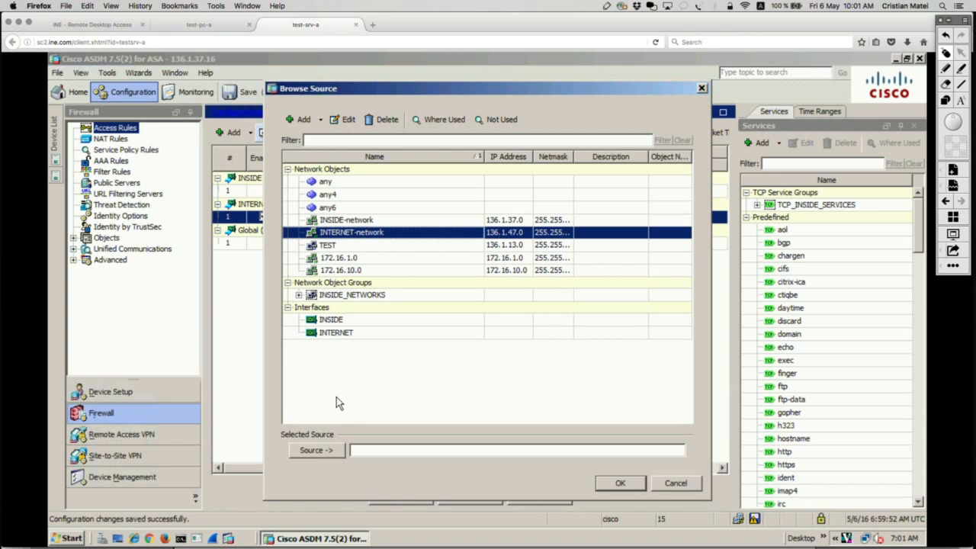
pyautogui.click(326, 452)
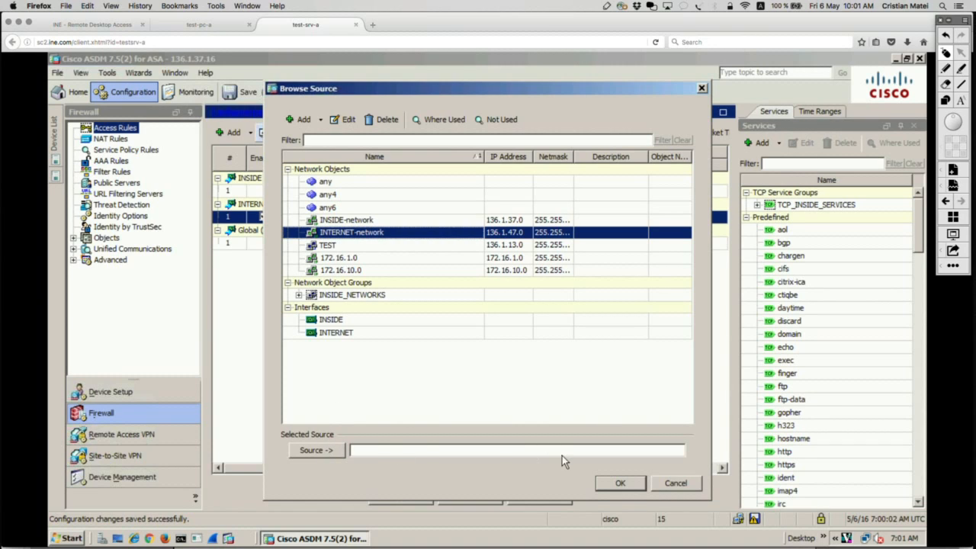
pyautogui.click(622, 486)
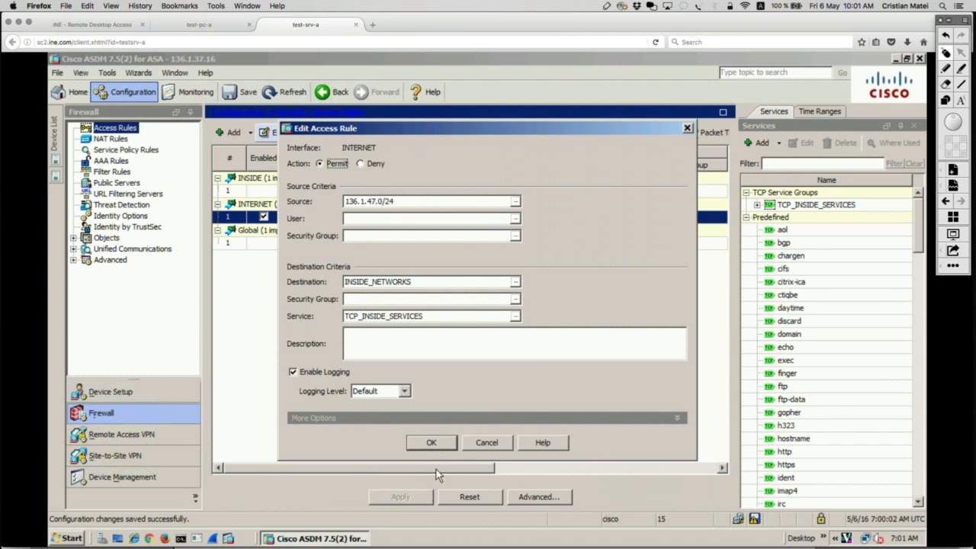
pyautogui.click(435, 444)
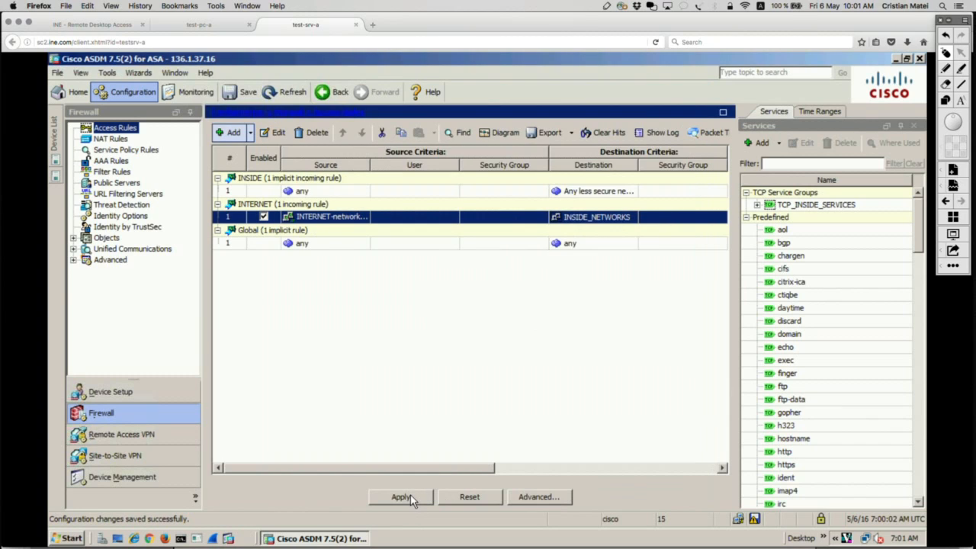
pyautogui.click(410, 497)
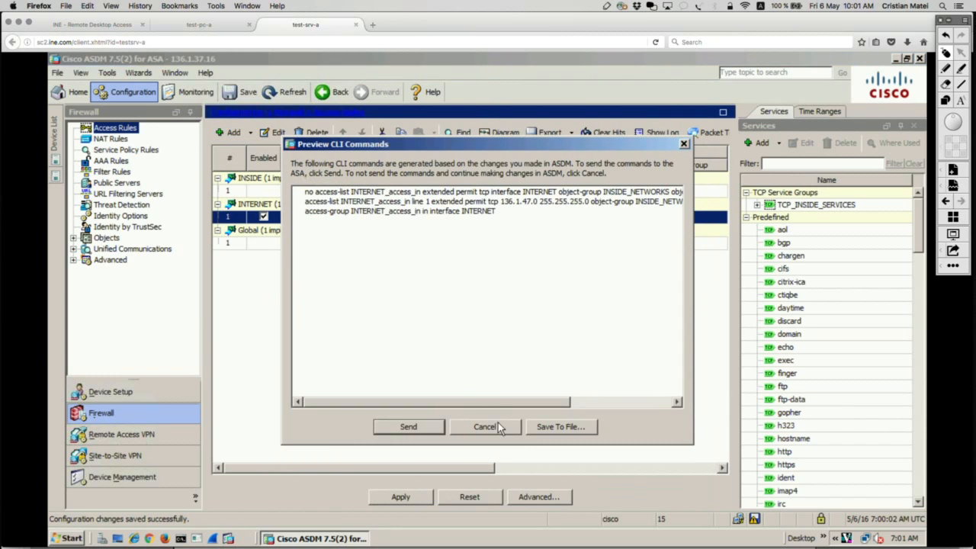
pyautogui.click(410, 427)
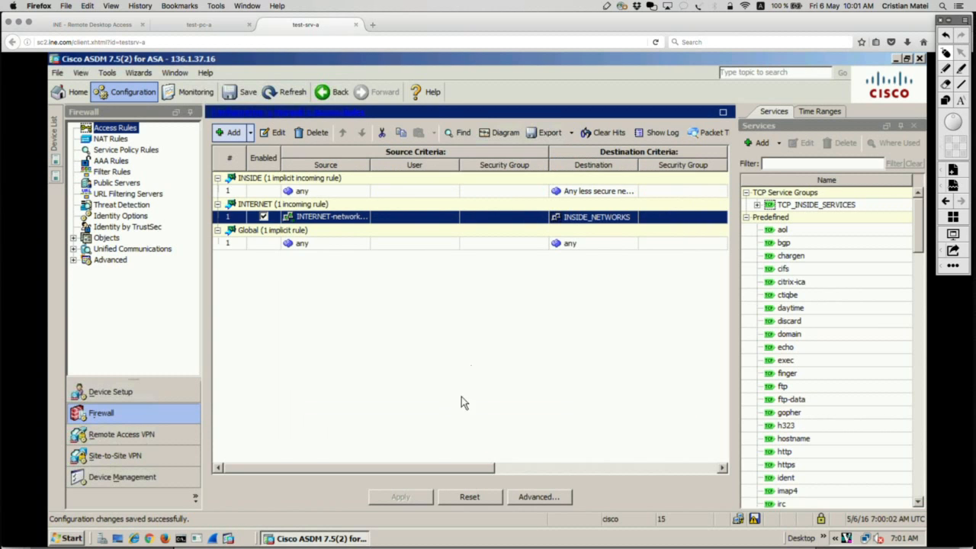
# Switch to SecureCRT and rerun show run access-list on ASA3 to check the updated rule.
pyautogui.press('super+Tab')
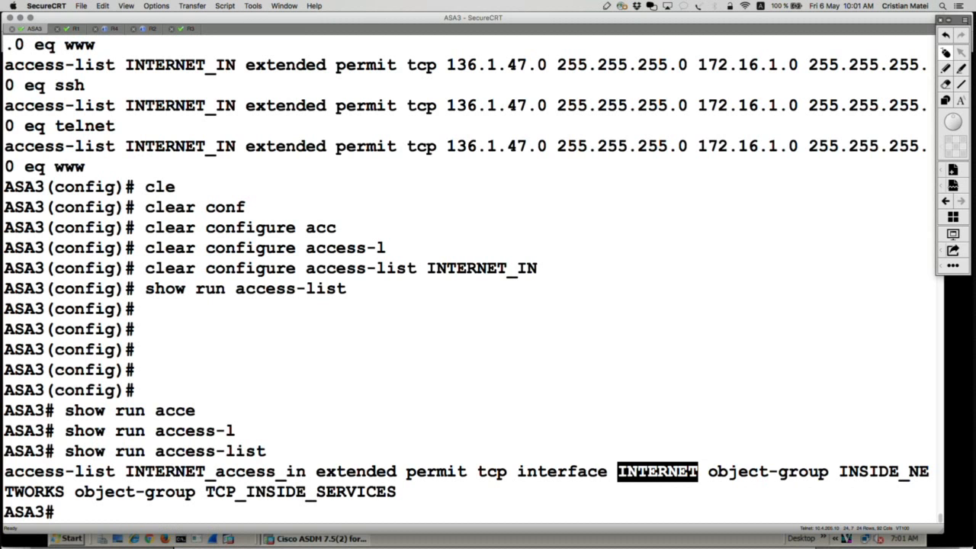
pyautogui.press('Up')
pyautogui.press('Return')
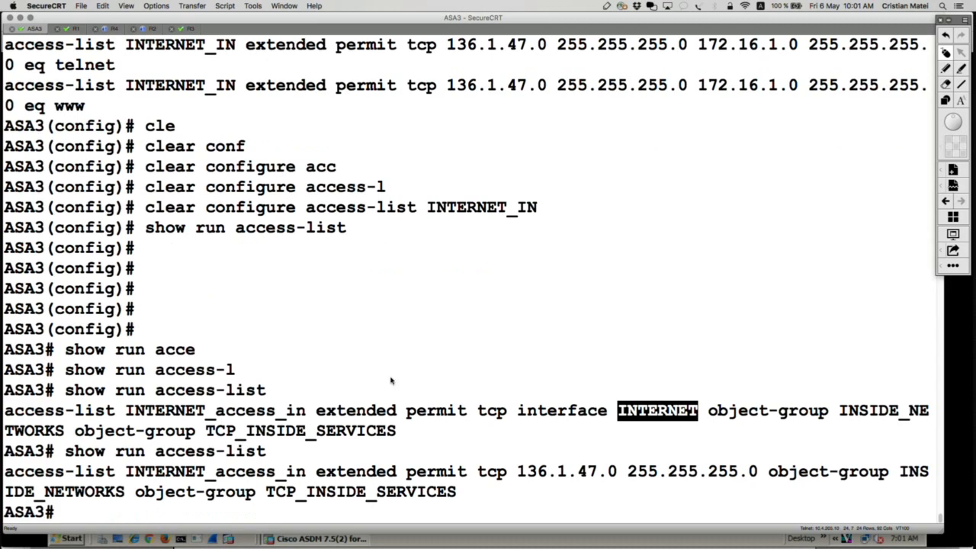
# Highlight the updated ACL entry's name, permit tcp source network, INSIDE_NETWORKS destination group and TCP_INSIDE_SERVICES service group in turn.
pyautogui.moveTo(4, 473); pyautogui.dragTo(308, 474)
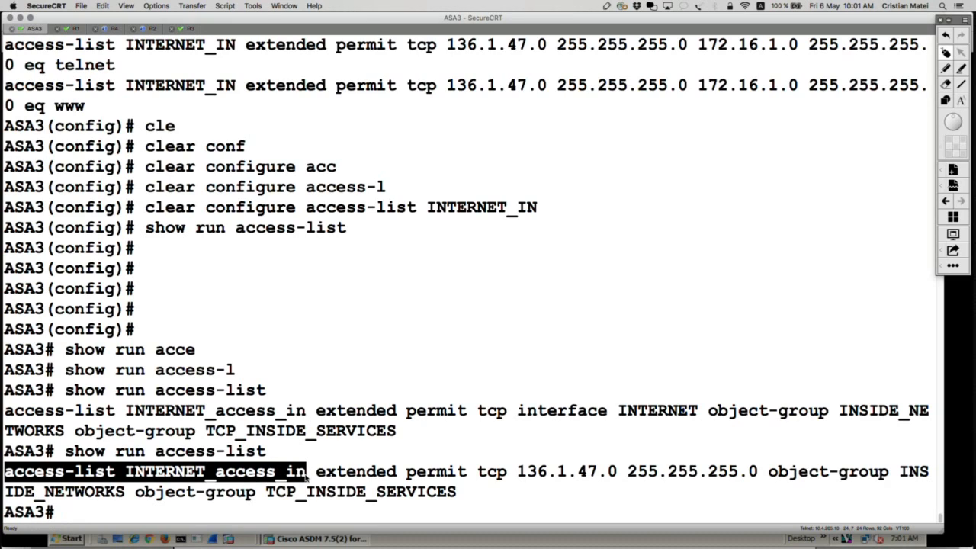
pyautogui.tripleClick(433, 474)
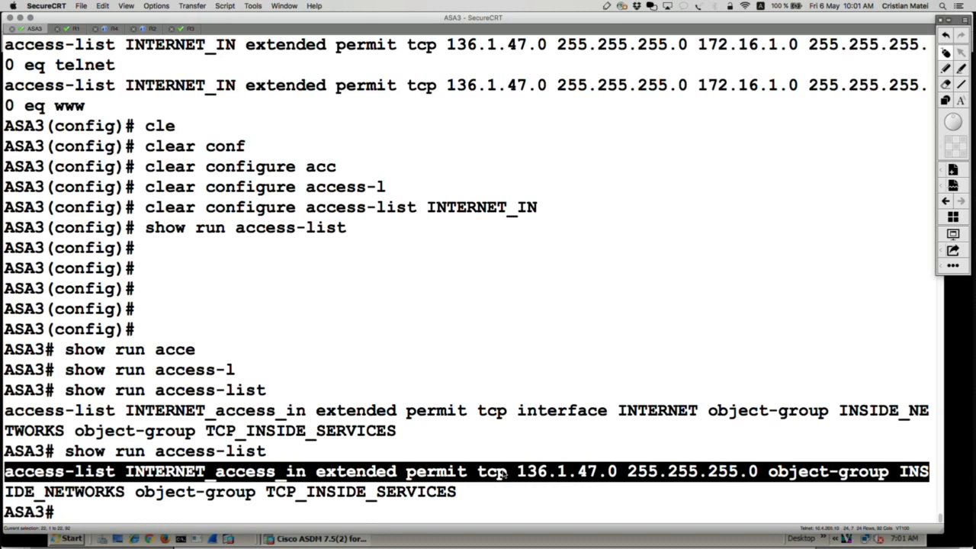
pyautogui.click(422, 474)
pyautogui.moveTo(398, 474); pyautogui.dragTo(756, 476)
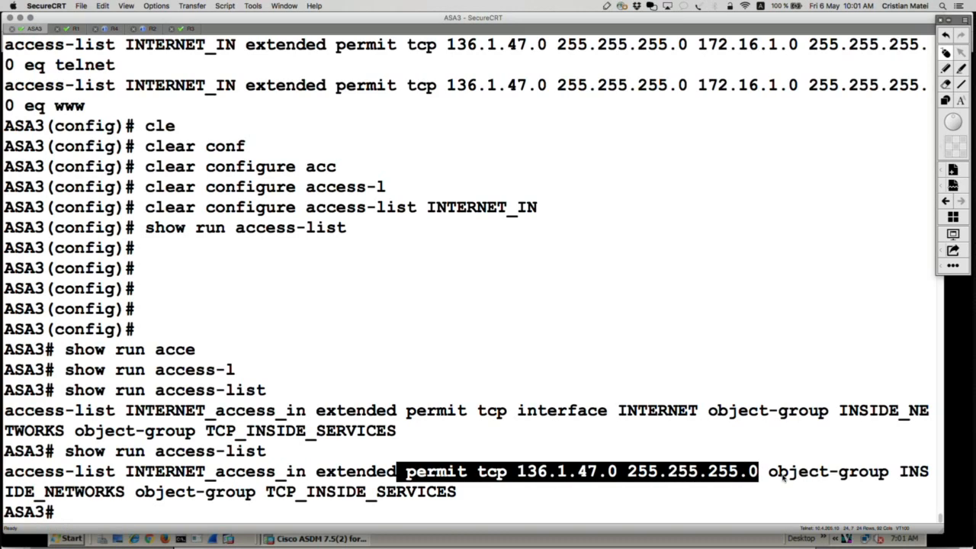
pyautogui.click(778, 478)
pyautogui.moveTo(938, 479); pyautogui.dragTo(129, 499)
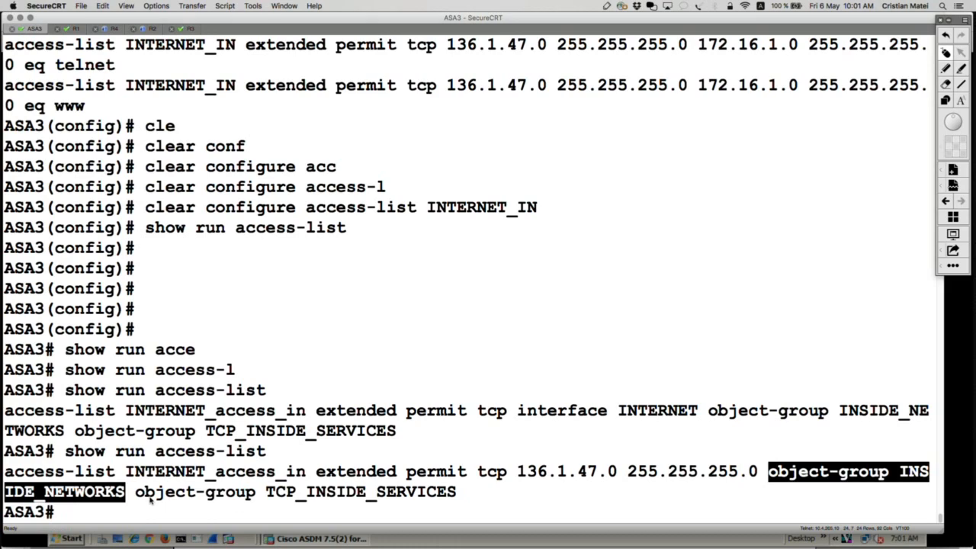
pyautogui.moveTo(138, 494); pyautogui.dragTo(461, 498)
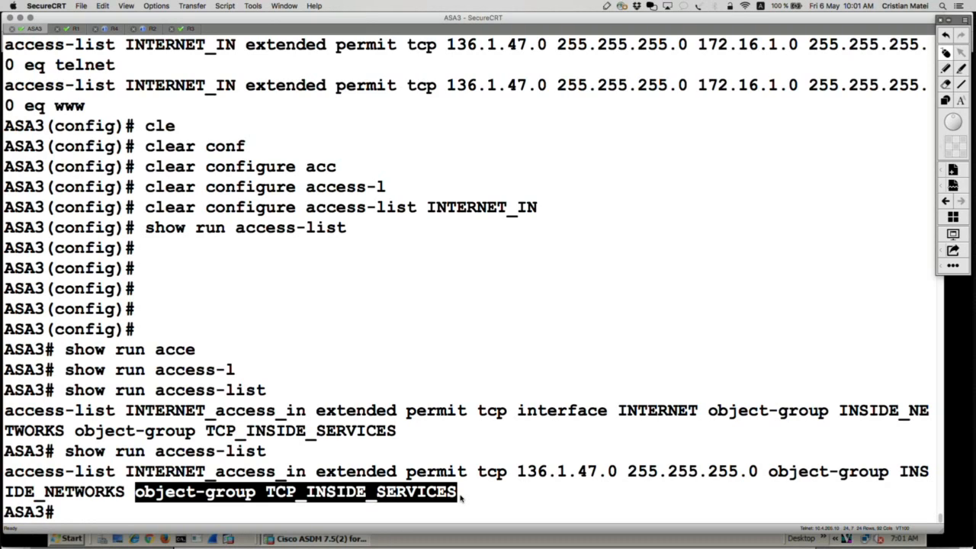
# Run show running-config object-group on ASA3, and highlight the INSIDE_NETWORKS and TCP_INSIDE_SERVICES definitions in turn.
pyautogui.write('show r')
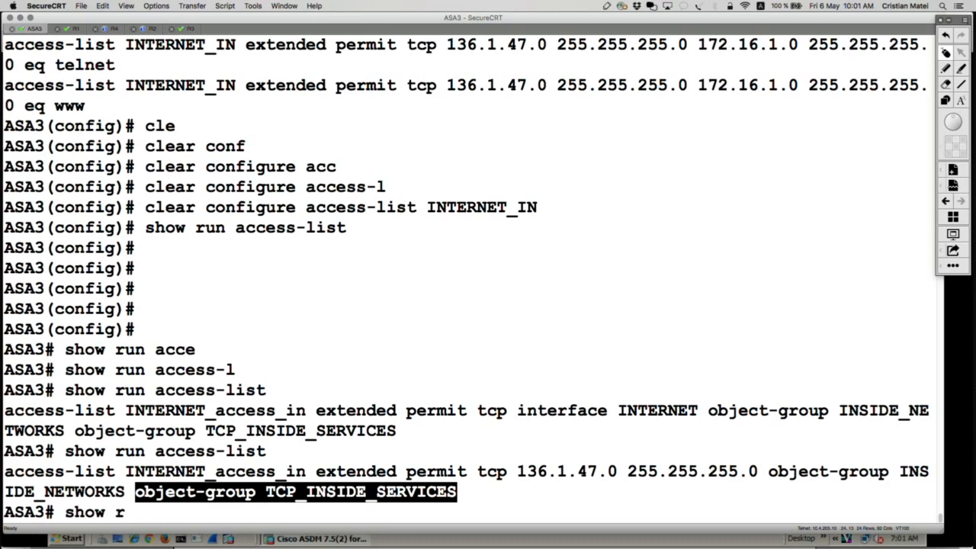
pyautogui.write('un')
pyautogui.press('Tab')
pyautogui.write('ob')
pyautogui.press('Tab')
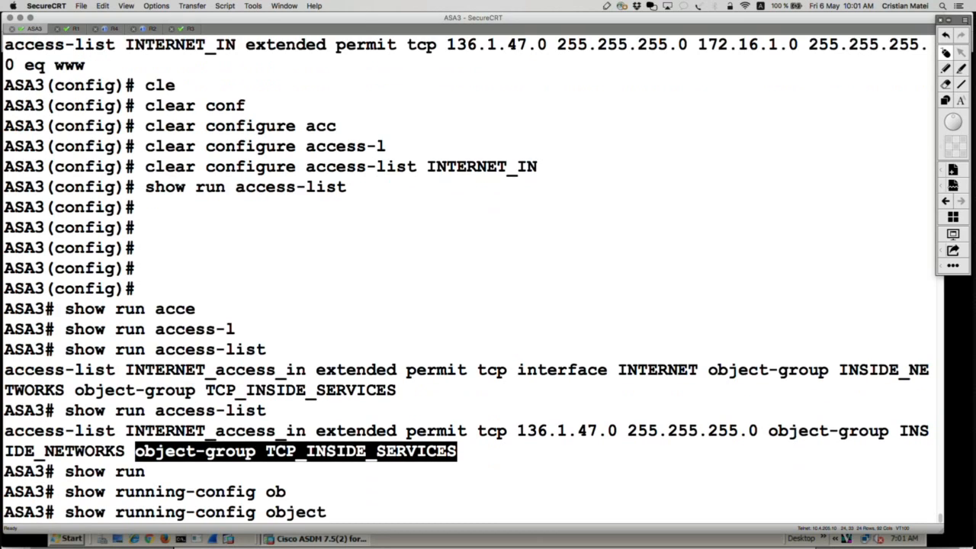
pyautogui.write('-gr')
pyautogui.press('Tab')
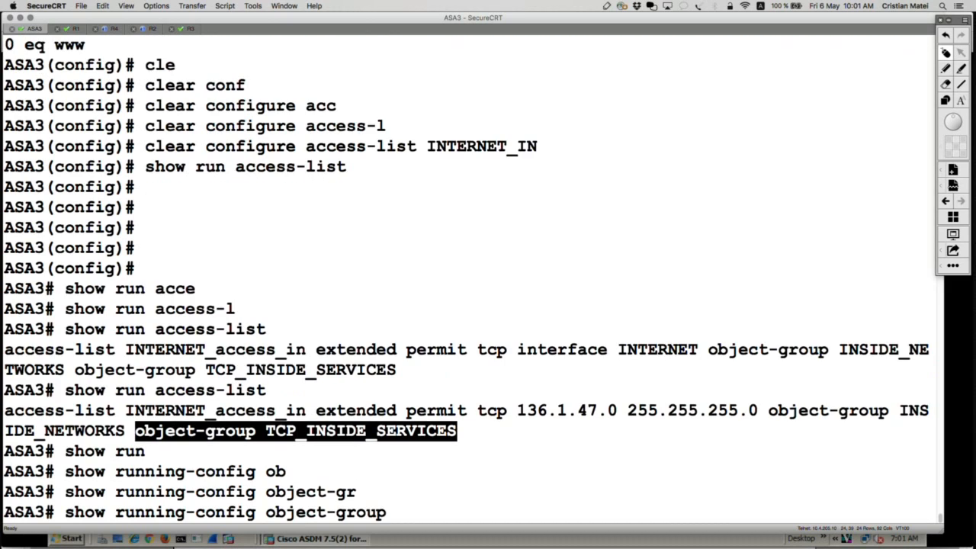
pyautogui.press('Return')
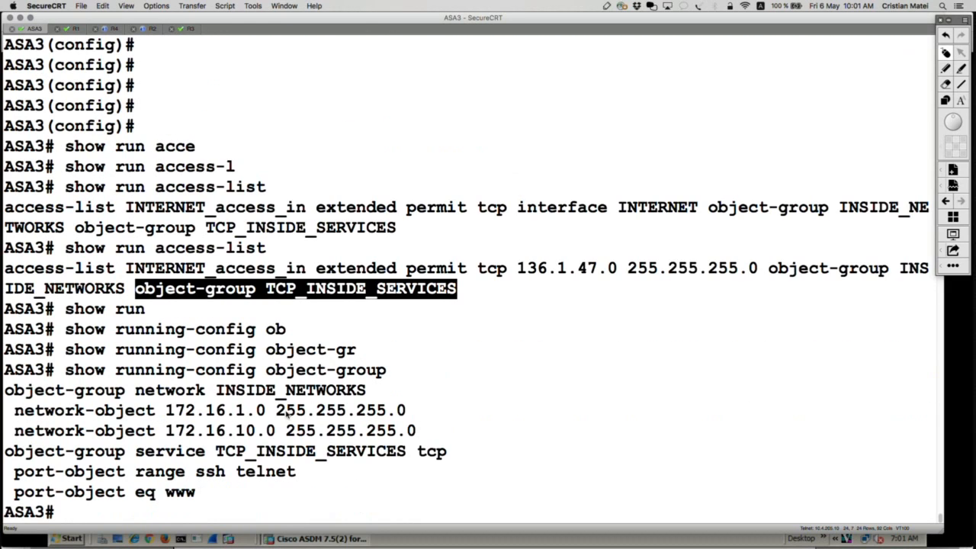
pyautogui.moveTo(414, 431); pyautogui.dragTo(5, 390)
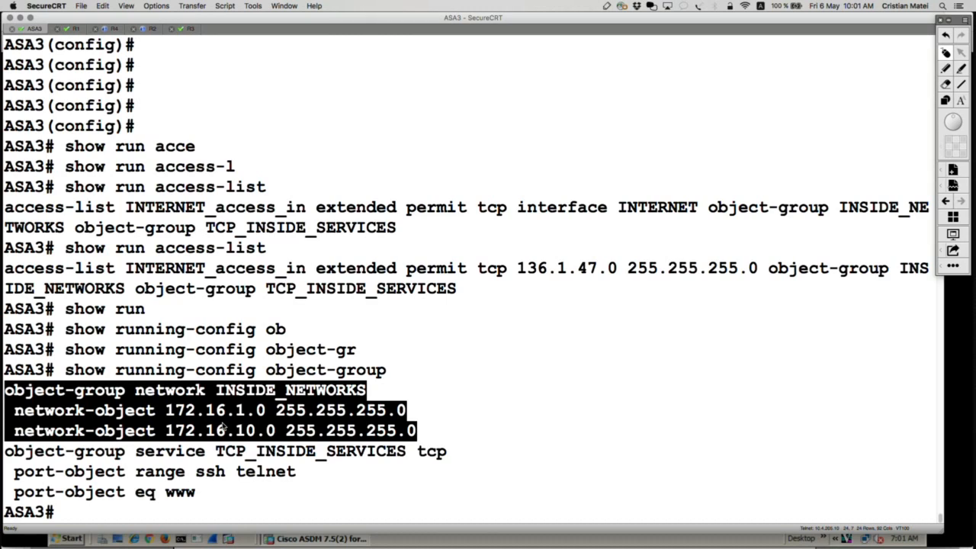
pyautogui.moveTo(196, 494); pyautogui.dragTo(5, 451)
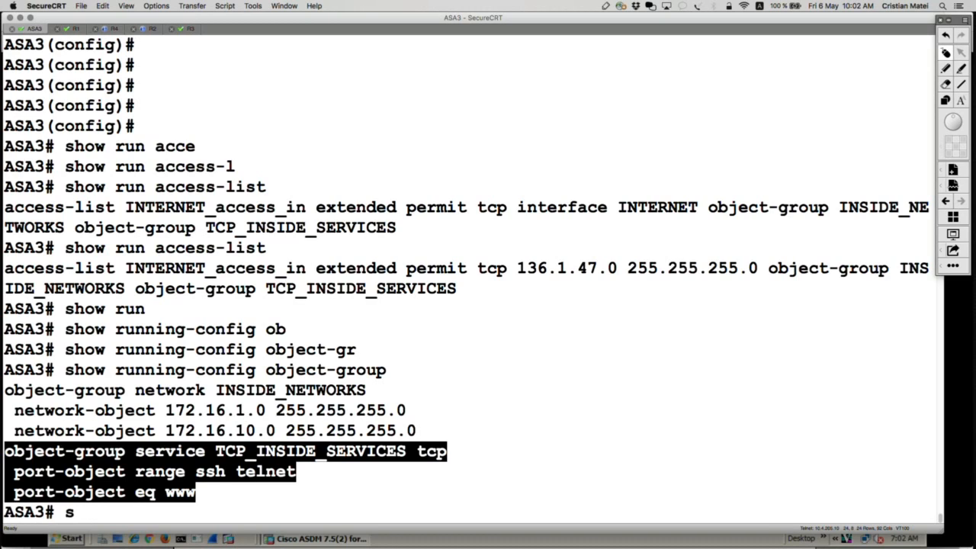
# Run show run access-group on ASA3 and highlight the line applying INTERNET_access_in to the INTERNET interface.
pyautogui.write('show run ac')
pyautogui.press('Tab')
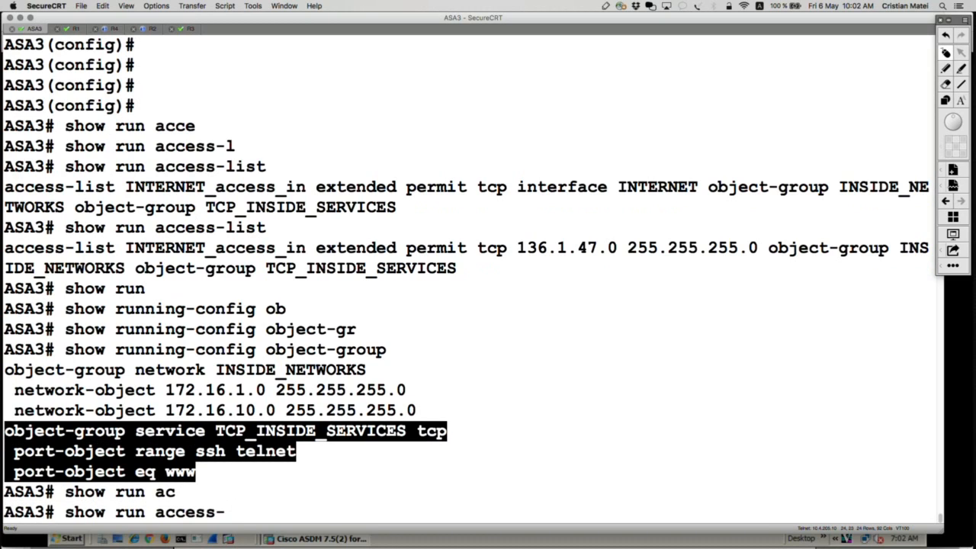
pyautogui.write('gr')
pyautogui.press('Tab')
pyautogui.press('Return')
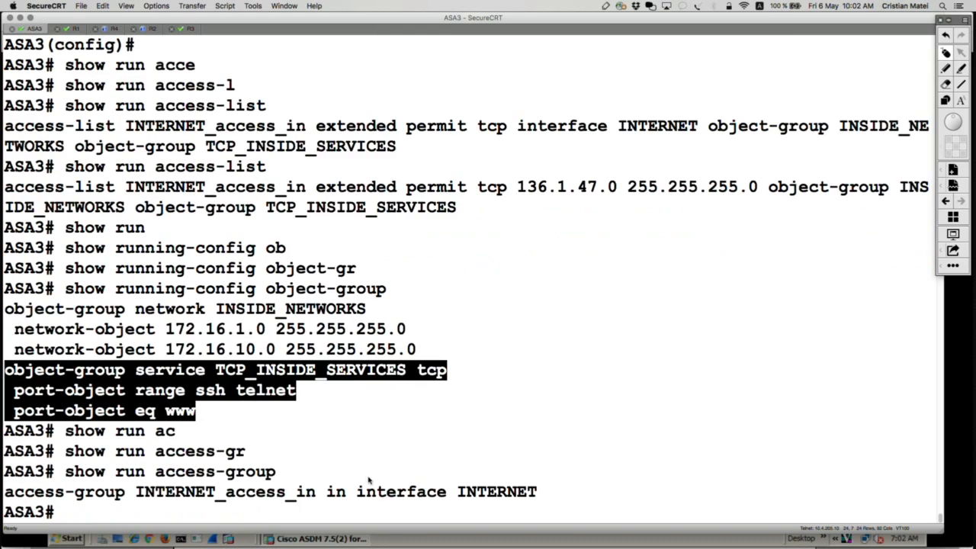
pyautogui.click(455, 495)
pyautogui.tripleClick(455, 495)
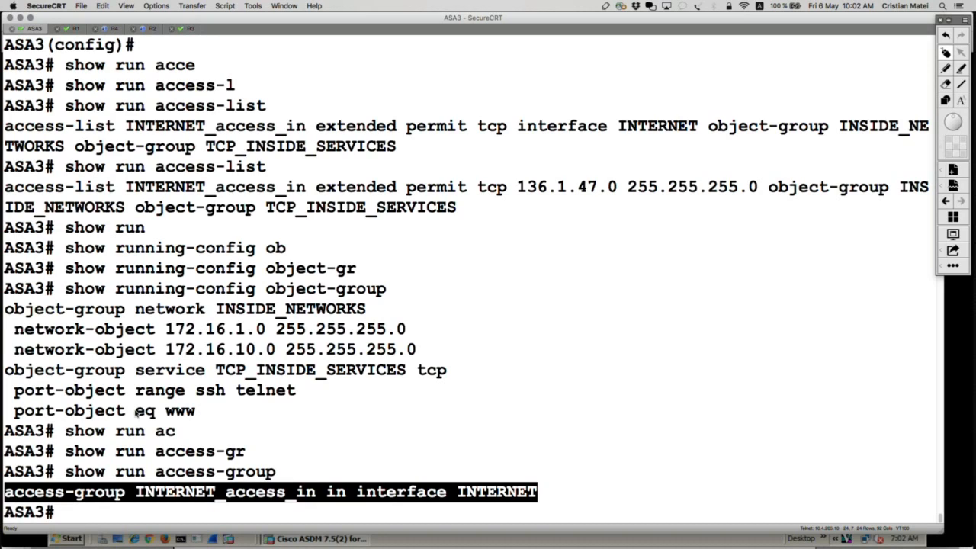
# Run show access-list on ASA3 to list the expanded ACL entries.
pyautogui.write('showac')
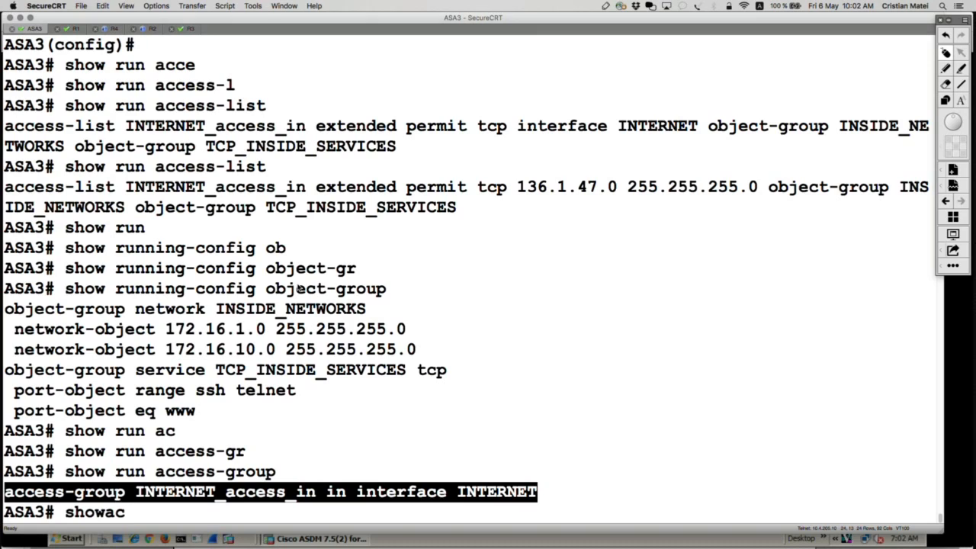
pyautogui.press('BackSpace')
pyautogui.press('BackSpace')
pyautogui.write('acce')
pyautogui.press('Tab')
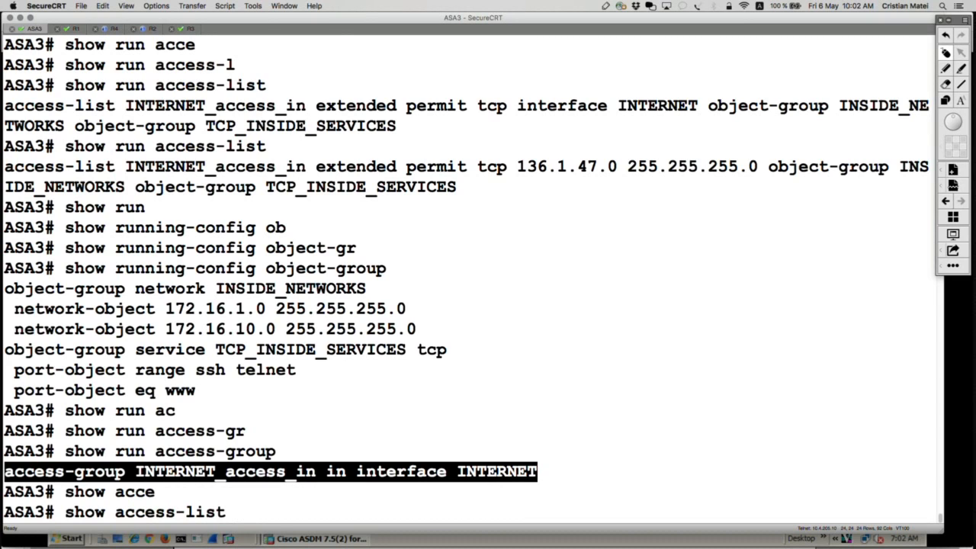
pyautogui.press('Return')
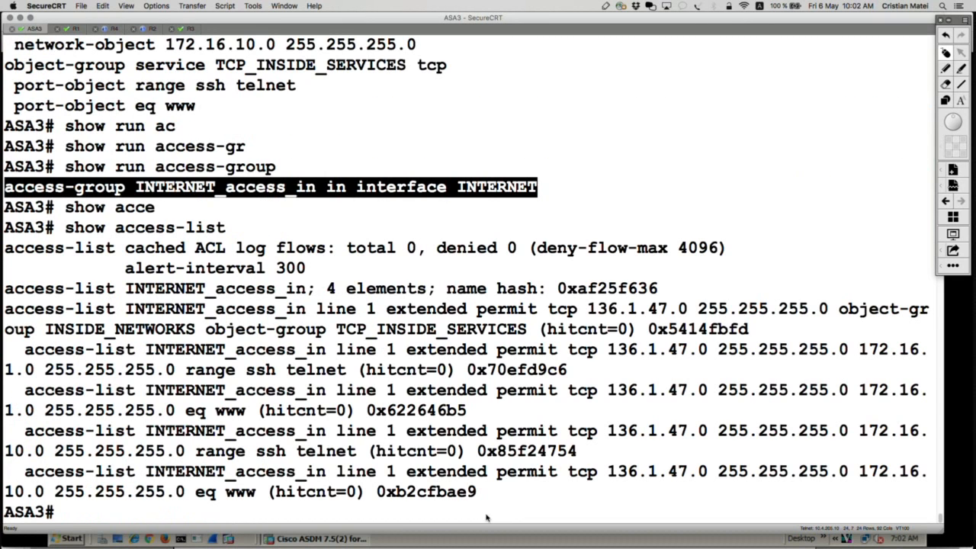
# Highlight the parent INTERNET_access_in entry that references the object groups, and the expanded entries beneath it.
pyautogui.moveTo(488, 493); pyautogui.dragTo(4, 368)
pyautogui.click(266, 321)
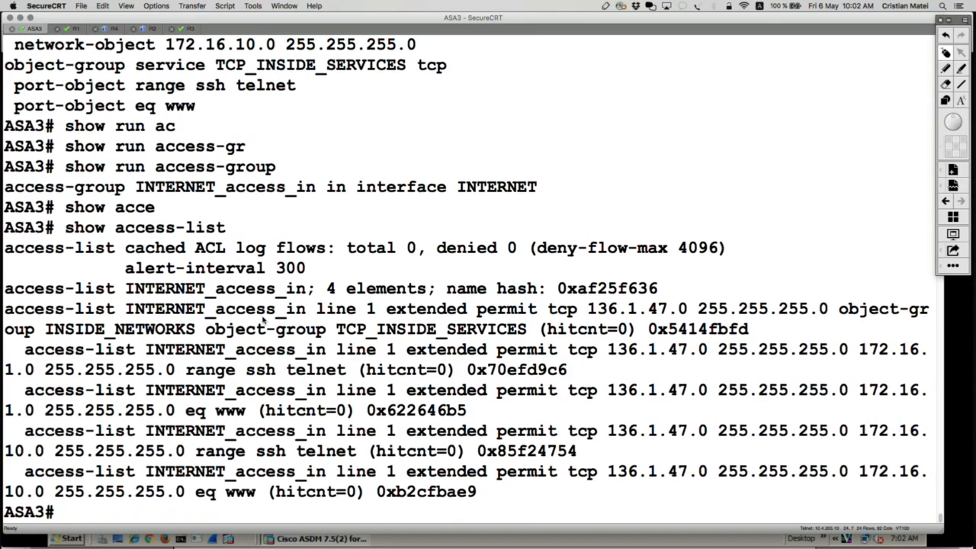
pyautogui.moveTo(755, 329); pyautogui.dragTo(5, 309)
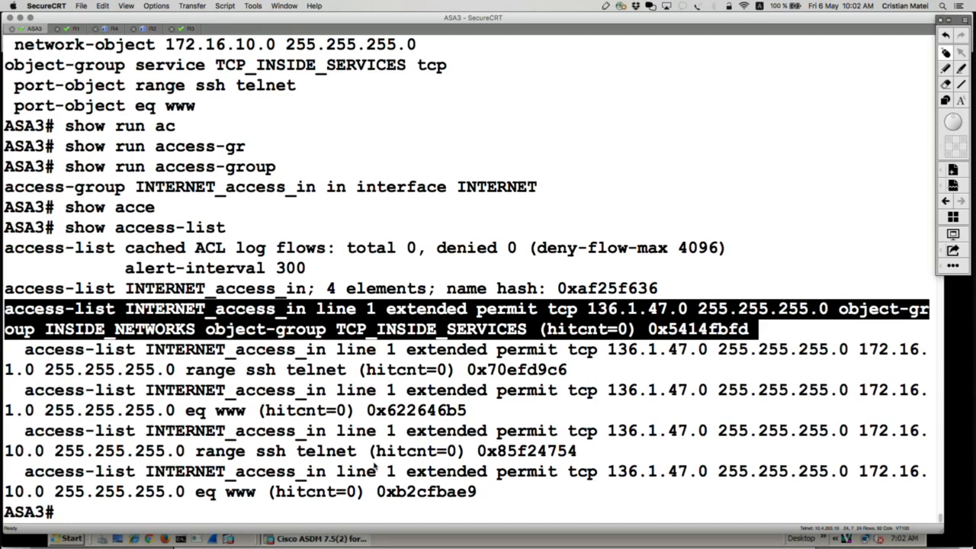
pyautogui.moveTo(495, 492); pyautogui.dragTo(4, 350)
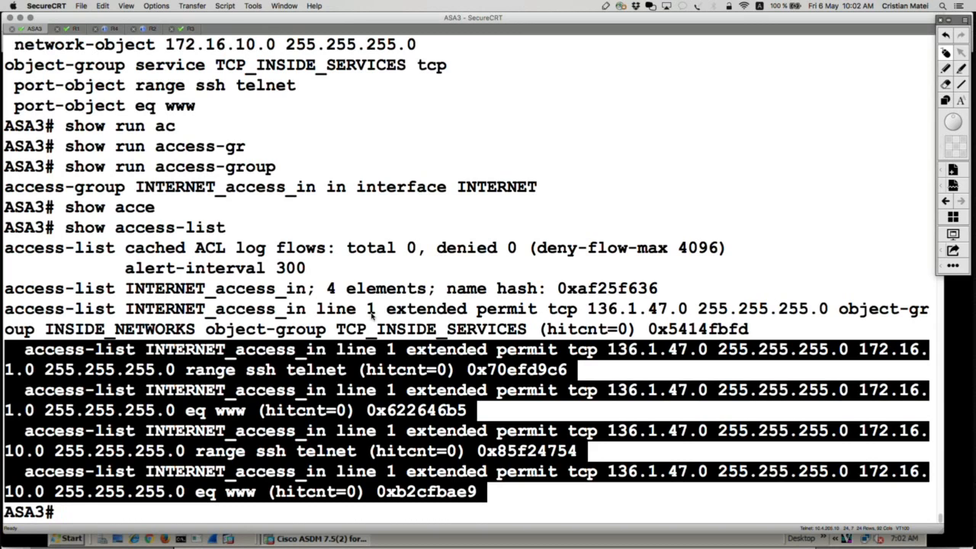
pyautogui.click(474, 307)
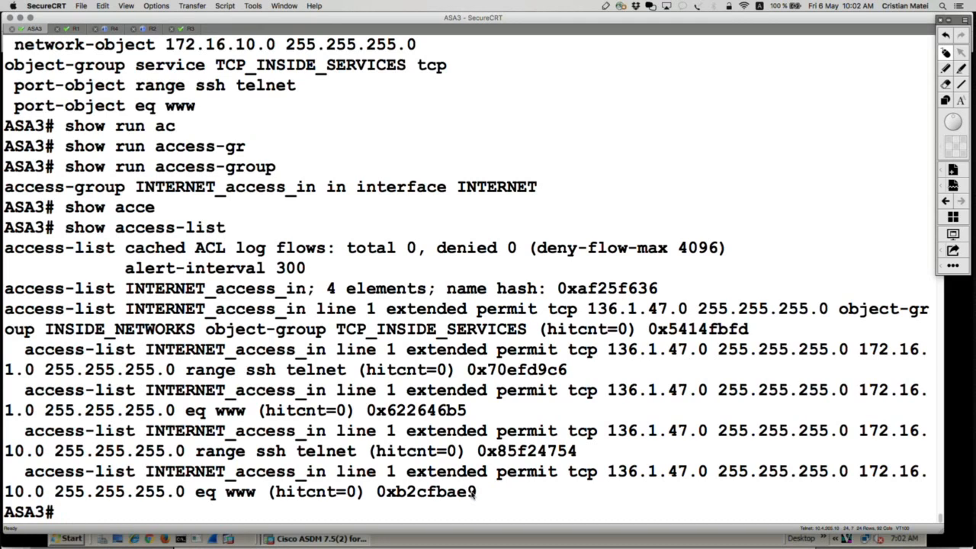
pyautogui.moveTo(473, 495); pyautogui.dragTo(5, 349)
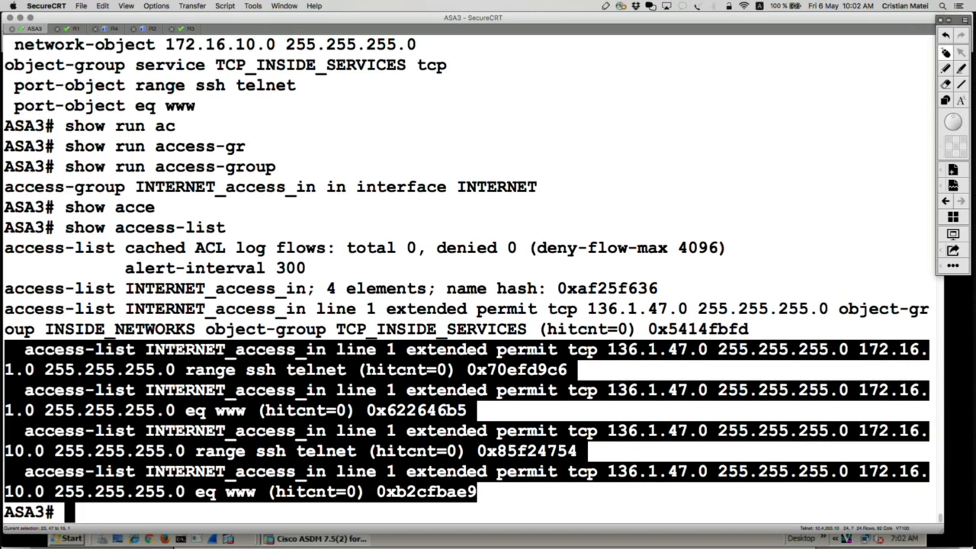
# Compare the range ssh telnet port object with the expanded ACL entries, highlighting the ssh-telnet range and eq www parts.
pyautogui.tripleClick(326, 91)
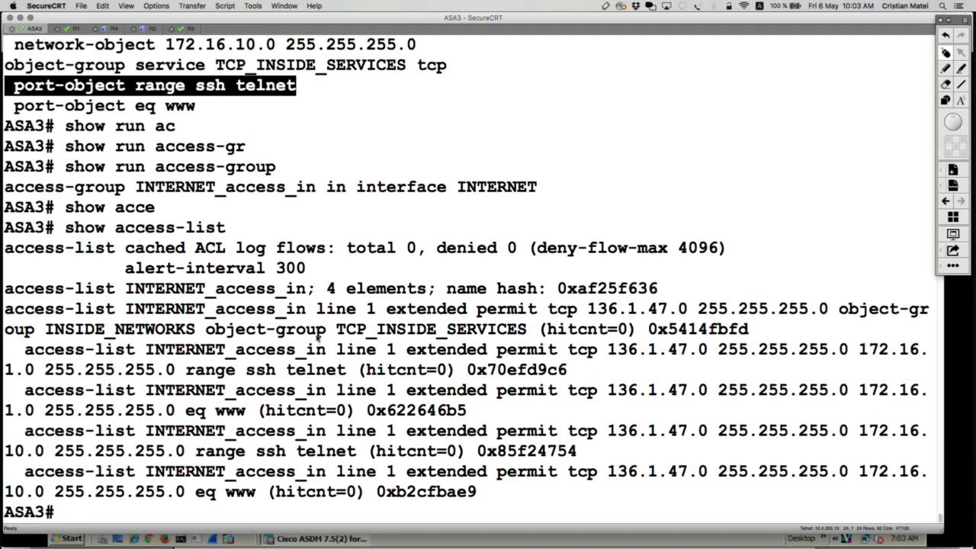
pyautogui.moveTo(23, 352); pyautogui.dragTo(349, 371)
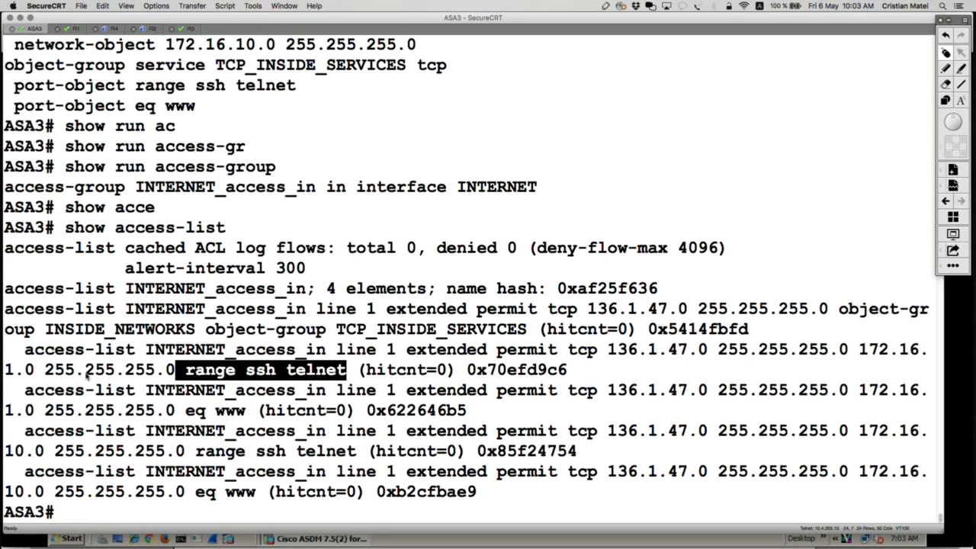
pyautogui.moveTo(17, 391); pyautogui.dragTo(848, 395)
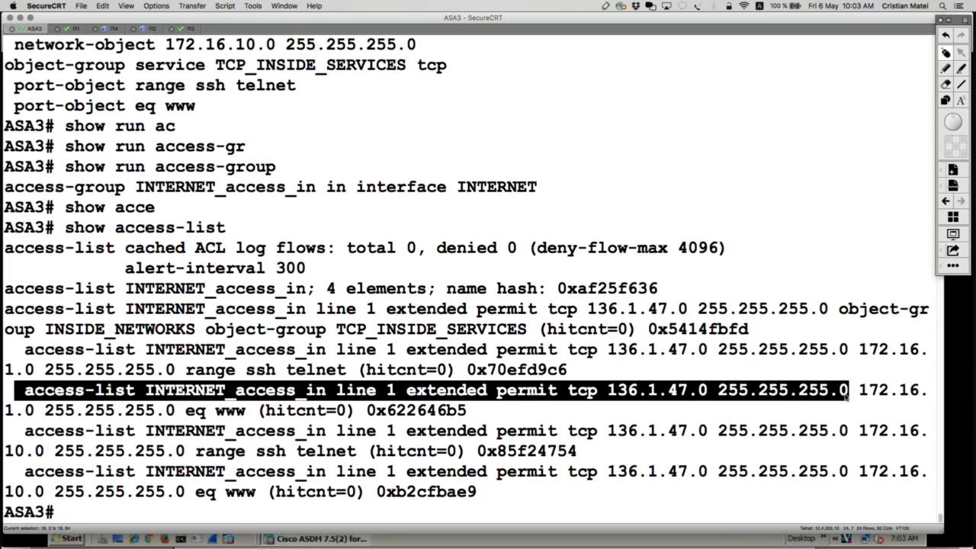
pyautogui.moveTo(864, 391); pyautogui.dragTo(470, 418)
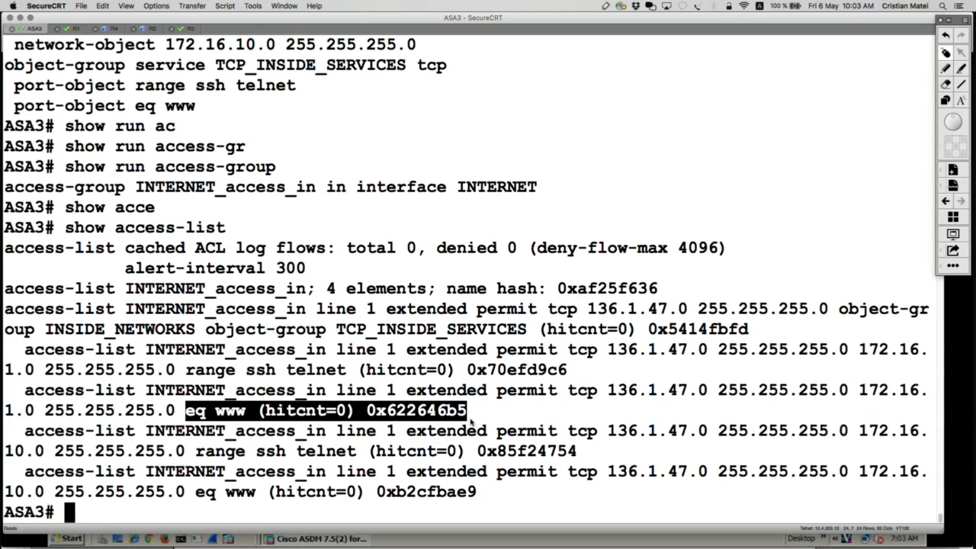
pyautogui.click(489, 493)
pyautogui.moveTo(489, 493); pyautogui.dragTo(4, 350)
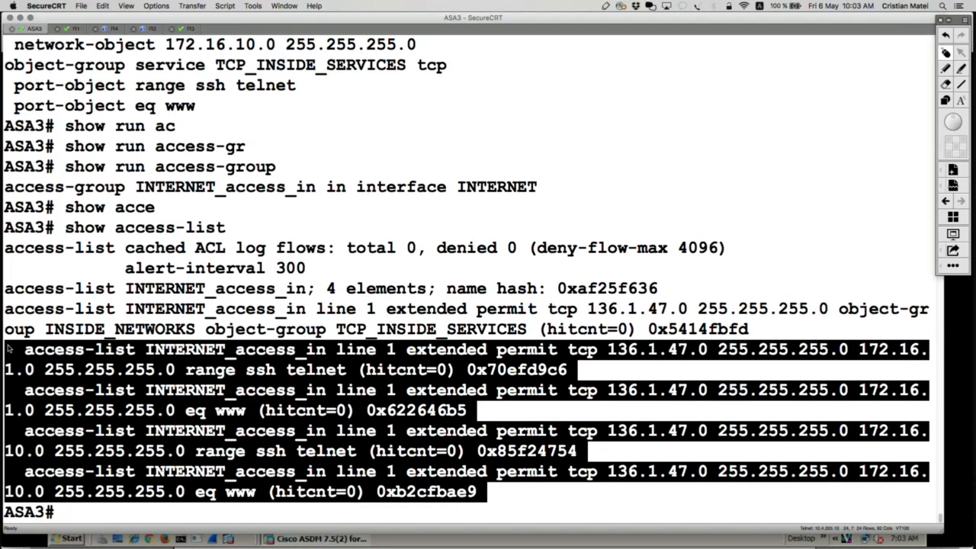
pyautogui.moveTo(297, 90); pyautogui.dragTo(138, 90)
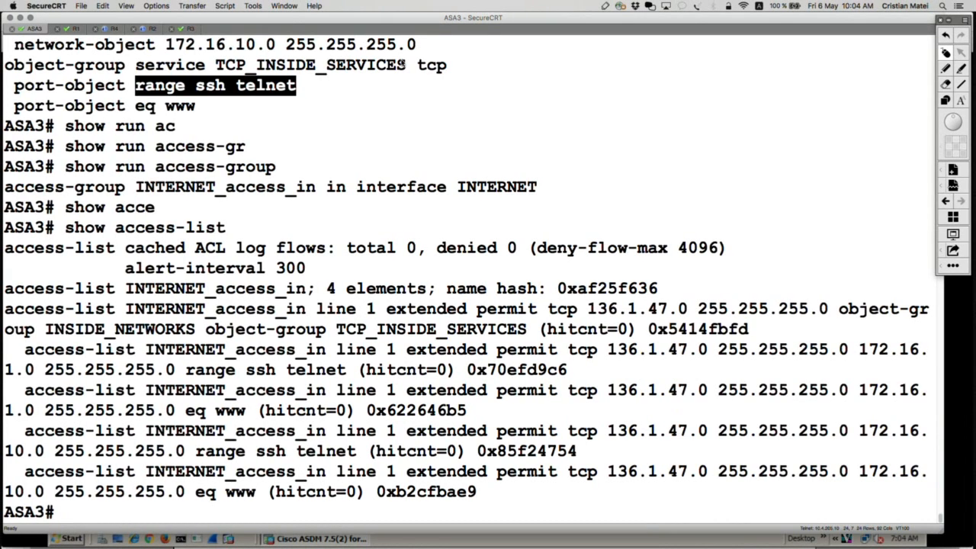
# Review the earlier output, highlighting the INSIDE_NETWORKS and TCP_INSIDE_SERVICES definitions and the show run access-list entry that uses them.
pyautogui.scroll(3, 402, 65)
pyautogui.scroll(1, 402, 64)
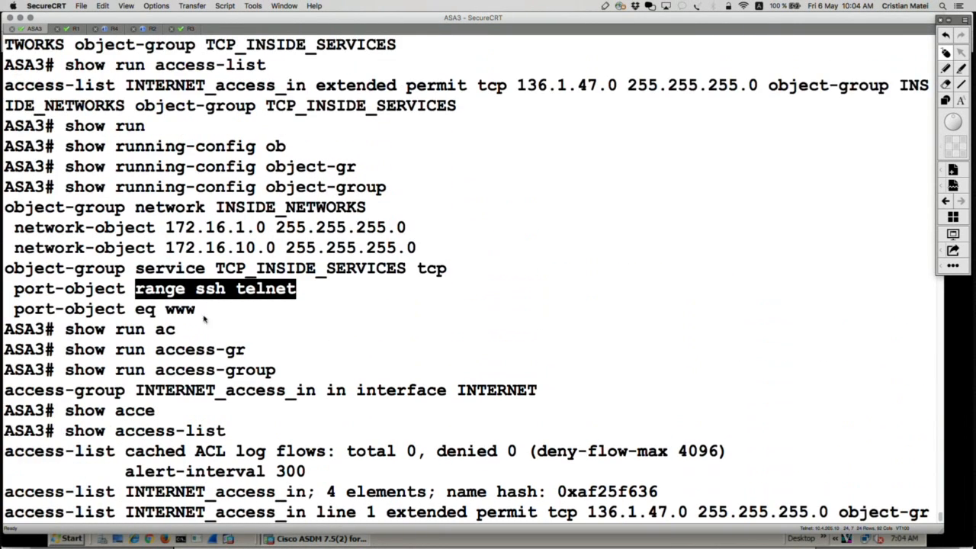
pyautogui.moveTo(203, 318); pyautogui.dragTo(5, 207)
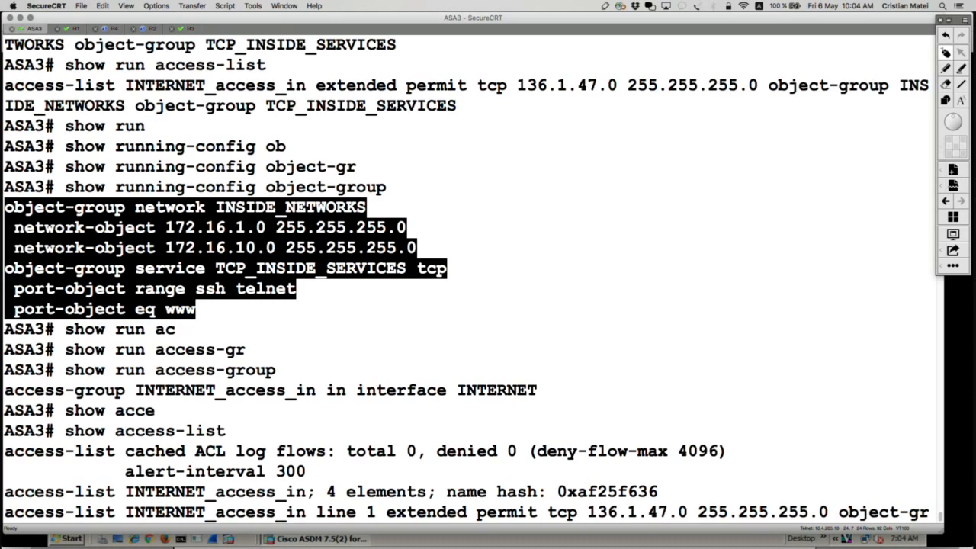
pyautogui.scroll(3, 280, 101)
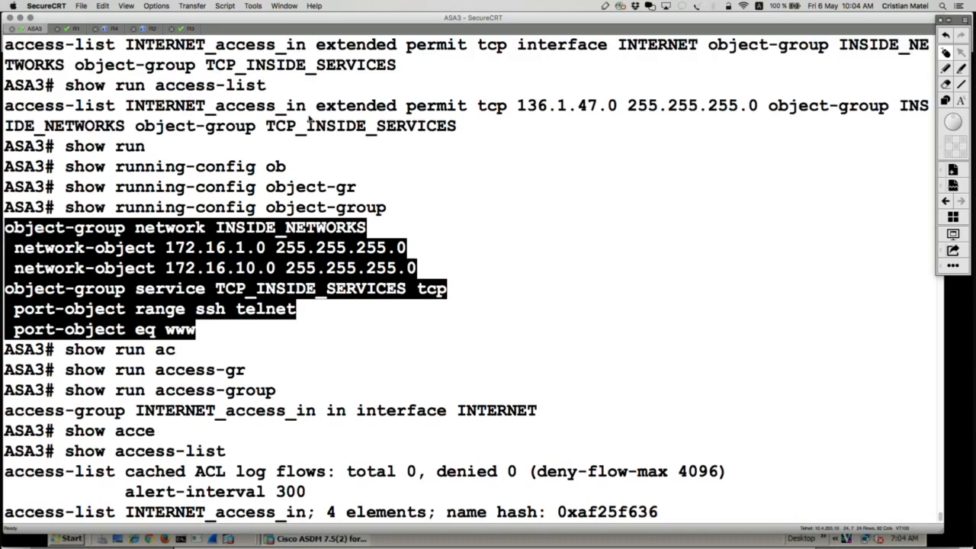
pyautogui.moveTo(465, 164); pyautogui.dragTo(4, 126)
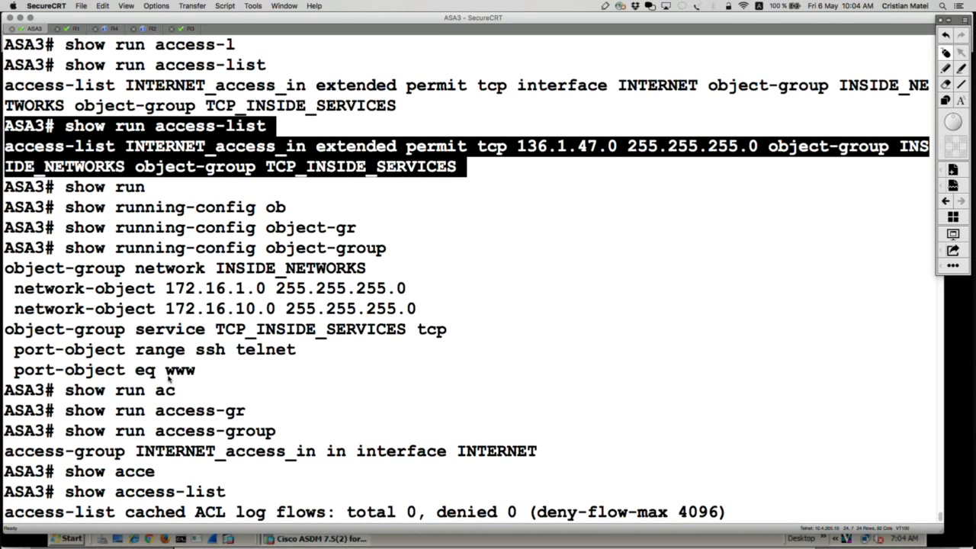
pyautogui.moveTo(200, 371); pyautogui.dragTo(4, 269)
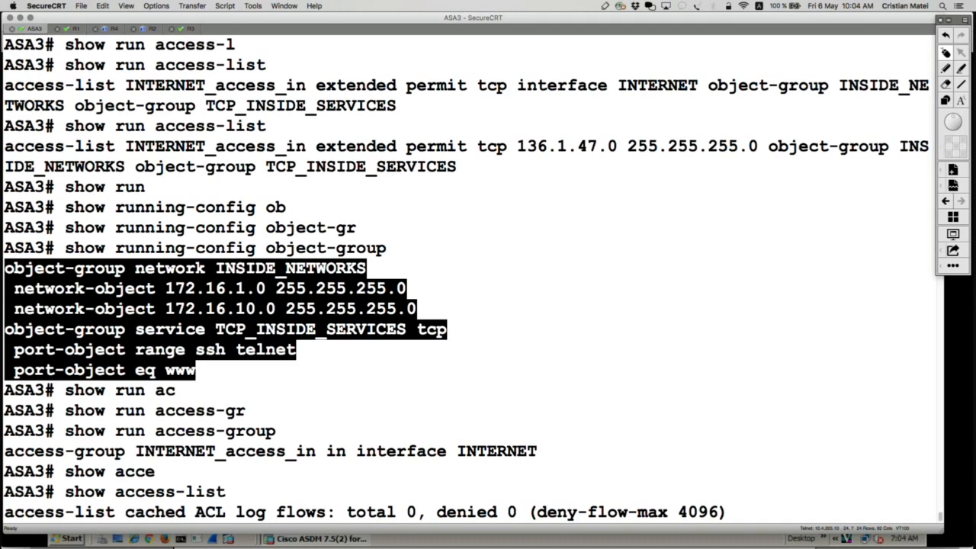
pyautogui.scroll(-5, 336, 329)
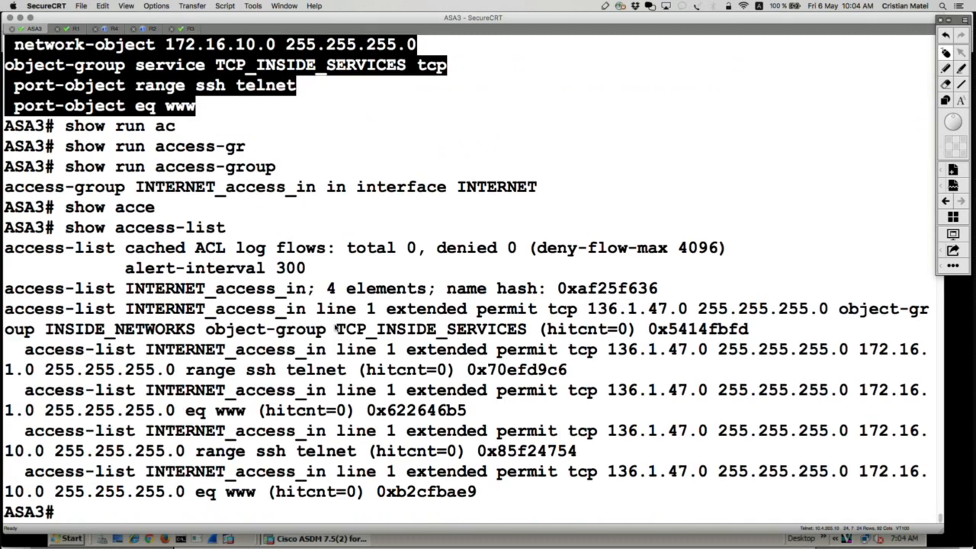
# Add blank prompts below the show access-list output and highlight the expanded entries for 172.16.1.0 and 172.16.10.0 again.
pyautogui.press('Return')
pyautogui.press('Return')
pyautogui.press('Return')
pyautogui.press('Return')
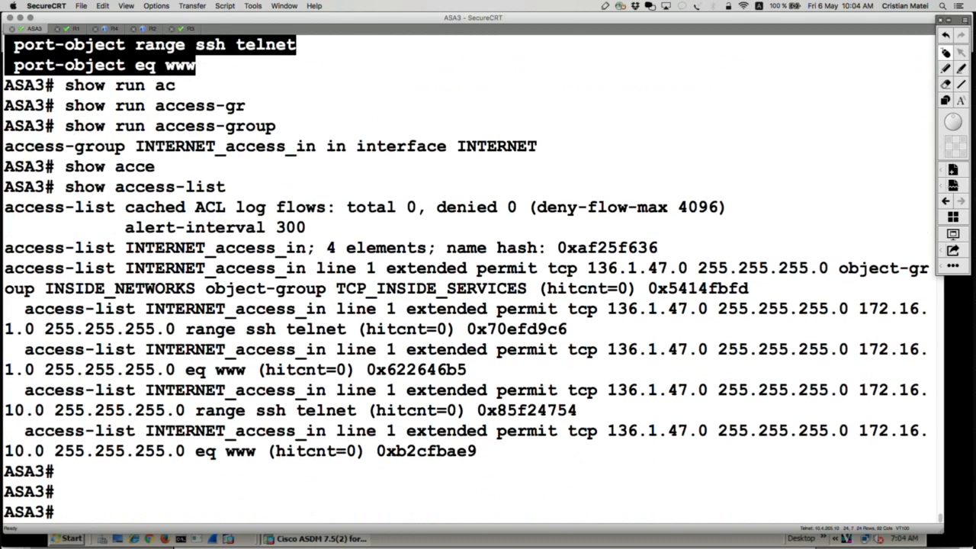
pyautogui.moveTo(528, 416); pyautogui.dragTo(5, 268)
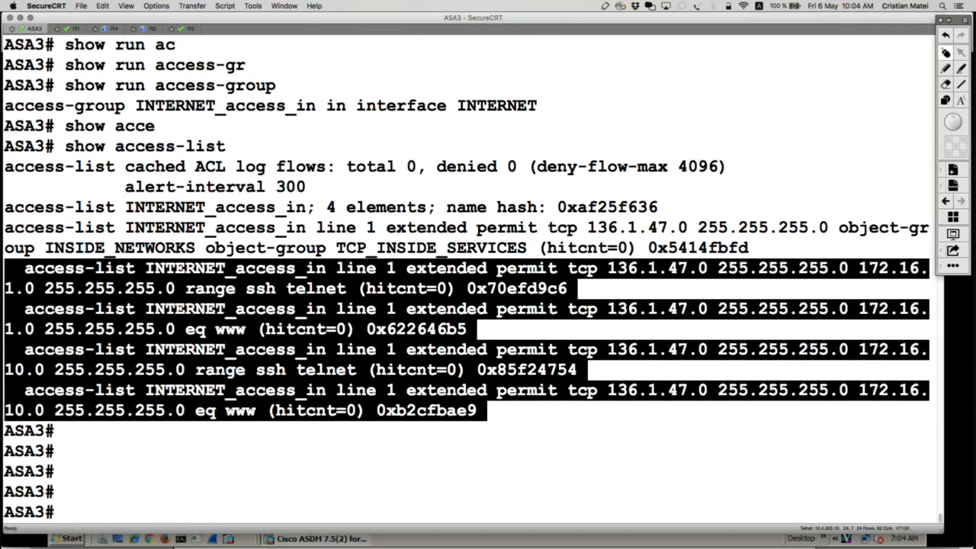
# Switch to the ASA logical diagram in Acrobat Pro and clear the selection around the 172.16.1.0/24 VLAN 92 label.
pyautogui.press('super+Tab')
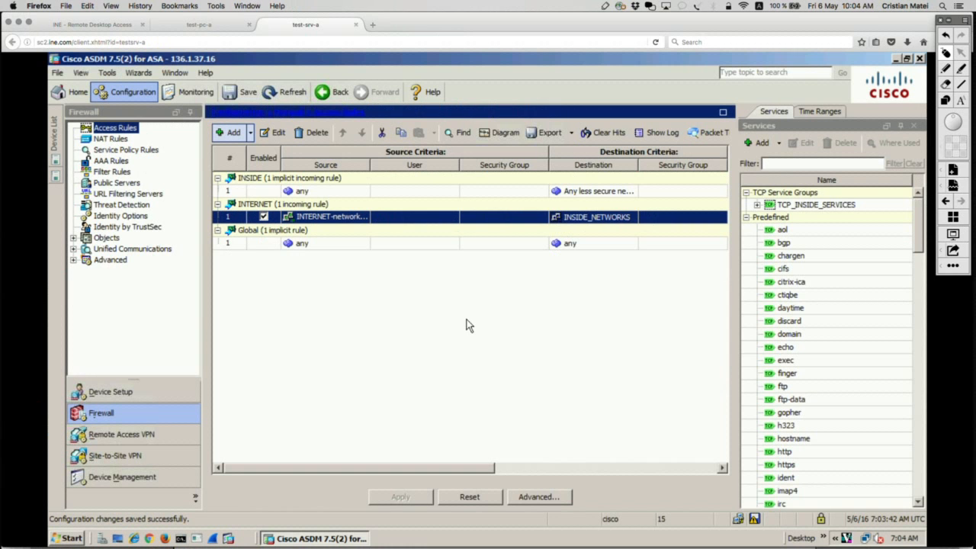
pyautogui.press('super+Tab')
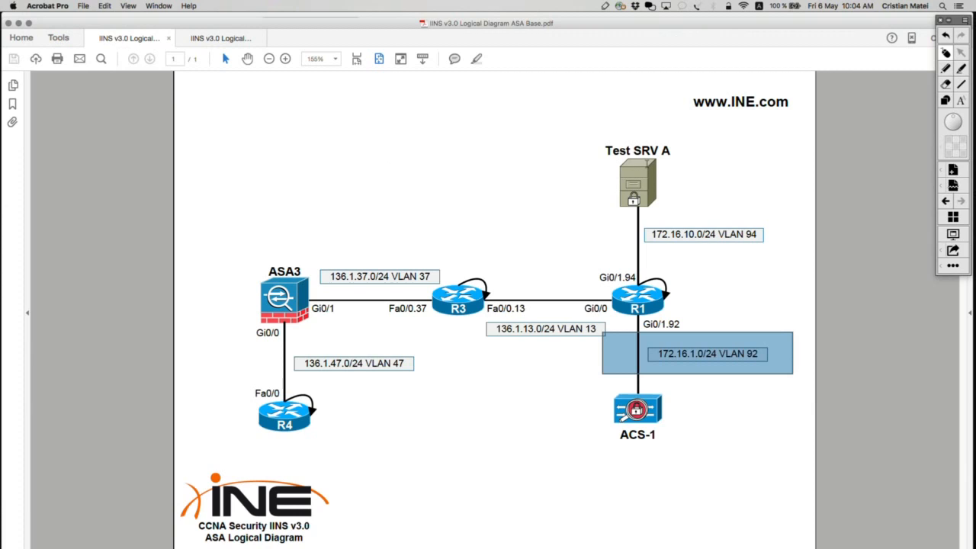
pyautogui.click(946, 68)
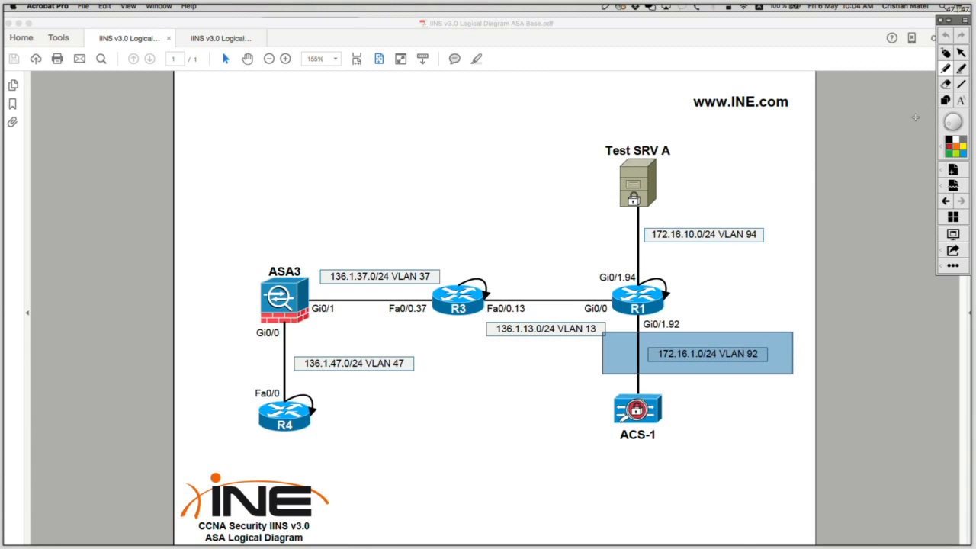
pyautogui.click(946, 53)
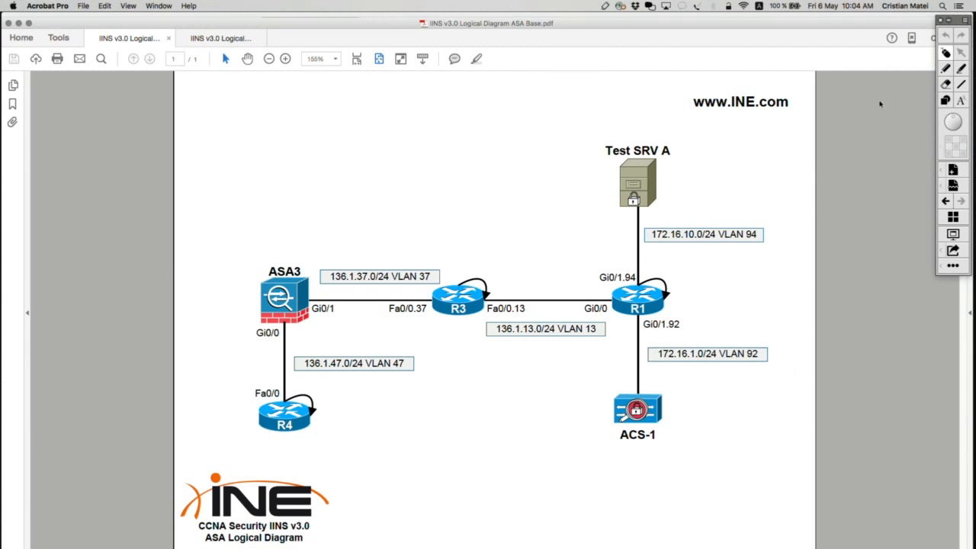
# Circle R4 in red, draw arrows labelled 23 to 172.16.10.0/24 and 22 to 172.16.1.0/24, and clear the annotations.
pyautogui.click(946, 69)
pyautogui.moveTo(329, 392)
pyautogui.mouseDown()
pyautogui.moveTo(250, 387)
pyautogui.moveTo(290, 382)
pyautogui.moveTo(458, 288)
pyautogui.moveTo(638, 238)
pyautogui.moveTo(606, 229)
pyautogui.moveTo(619, 251)
pyautogui.mouseUp()
pyautogui.moveTo(528, 221)
pyautogui.mouseDown()
pyautogui.moveTo(555, 241)
pyautogui.moveTo(596, 238)
pyautogui.mouseUp()
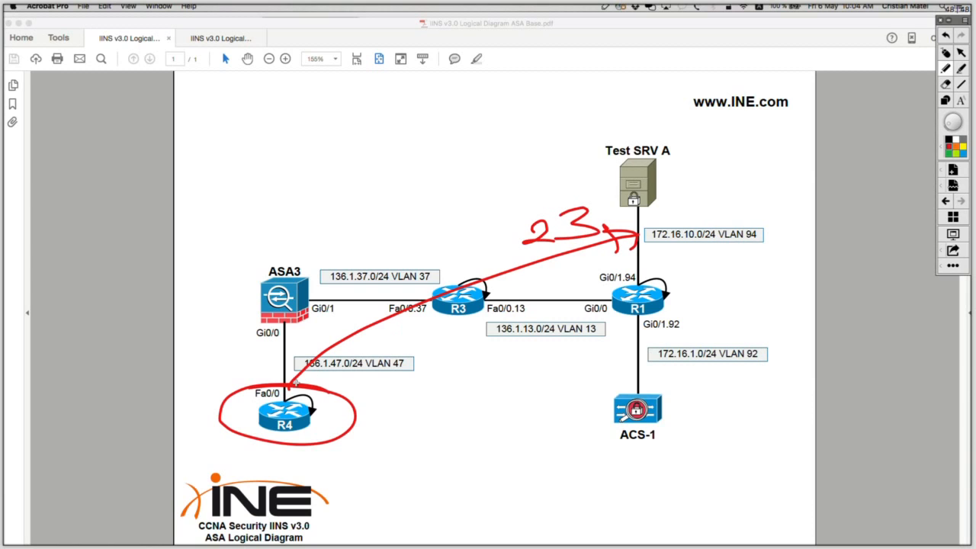
pyautogui.moveTo(296, 383)
pyautogui.mouseDown()
pyautogui.moveTo(567, 349)
pyautogui.moveTo(650, 358)
pyautogui.moveTo(633, 375)
pyautogui.mouseUp()
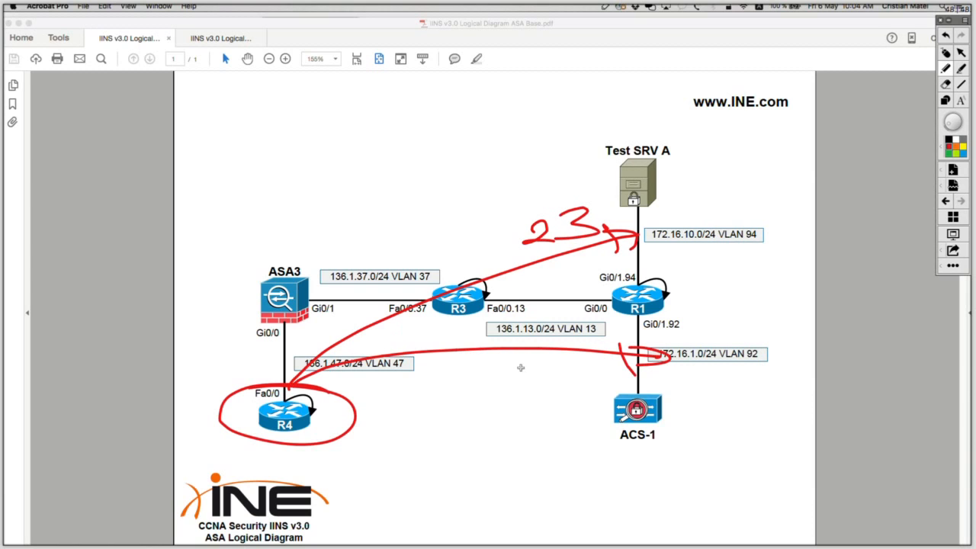
pyautogui.moveTo(518, 360)
pyautogui.mouseDown()
pyautogui.moveTo(542, 380)
pyautogui.moveTo(608, 378)
pyautogui.mouseUp()
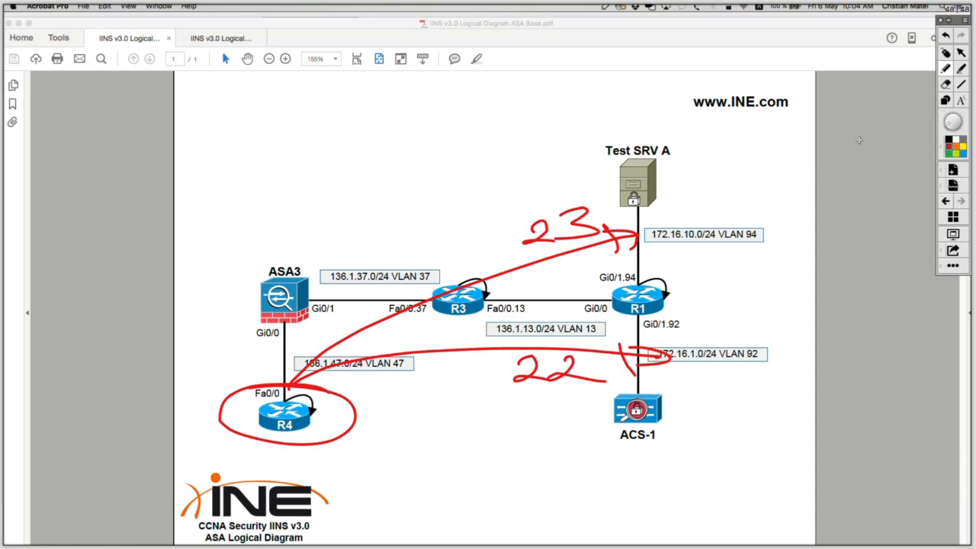
pyautogui.click(947, 55)
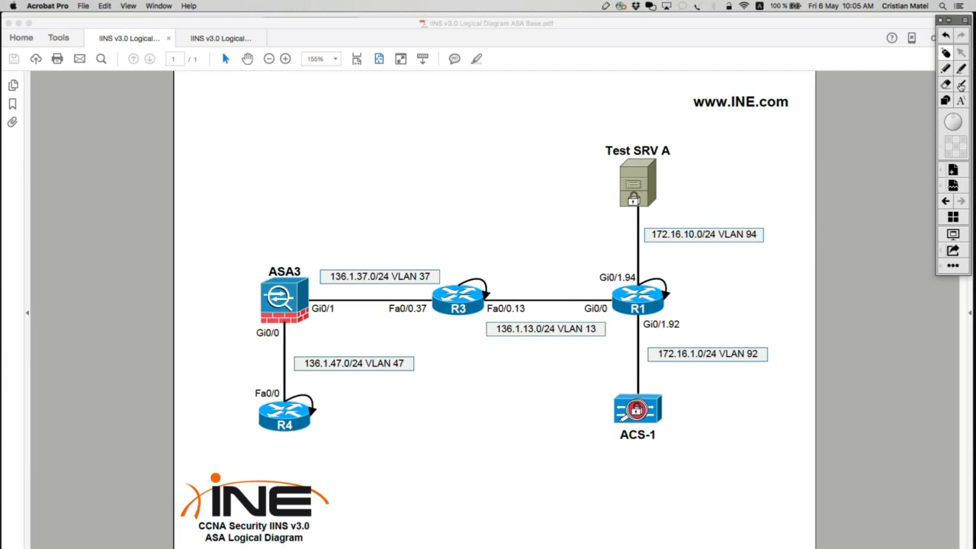
# Switch to SecureCRT, open the R4 session and bring up fresh command prompts.
pyautogui.press('super+Tab')
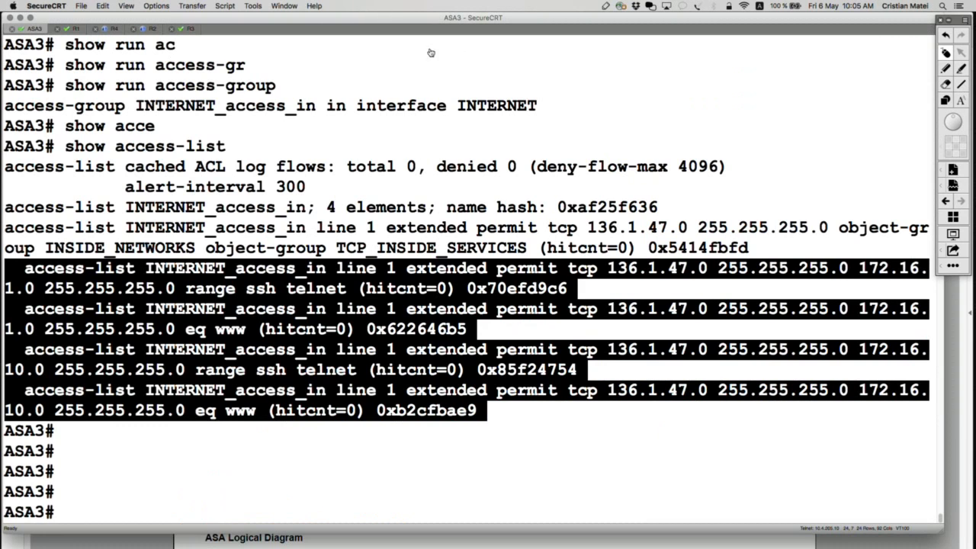
pyautogui.click(107, 29)
pyautogui.press('Return')
pyautogui.press('Return')
pyautogui.press('Return')
pyautogui.press('Return')
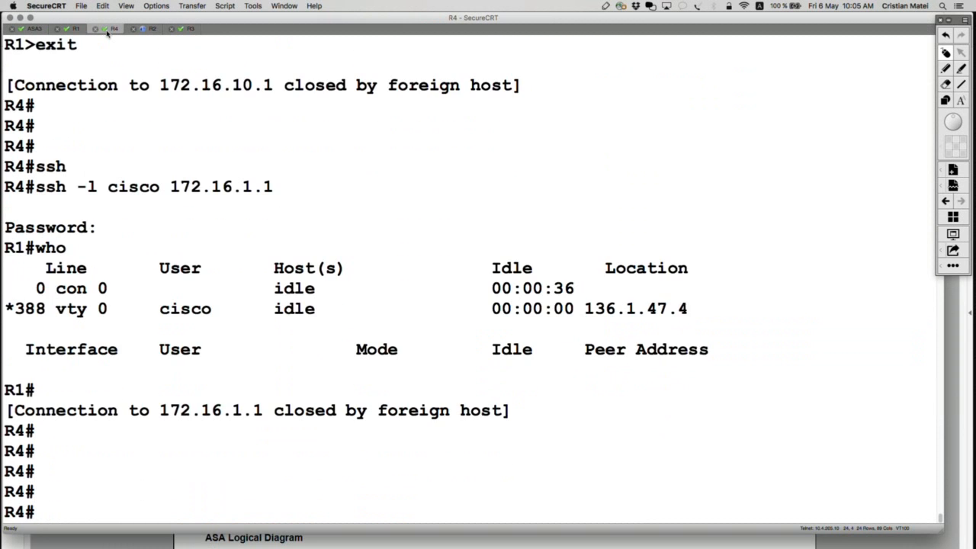
# Open a Telnet connection from R4 to 172.16.10.1.
pyautogui.write('tel')
pyautogui.press('Tab')
pyautogui.write('172.1')
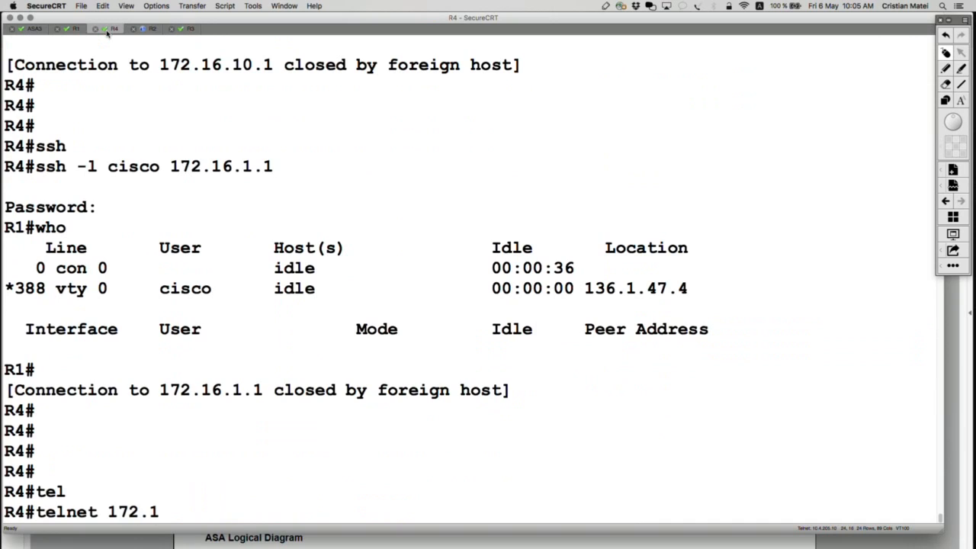
pyautogui.write('6.10.1')
pyautogui.press('Return')
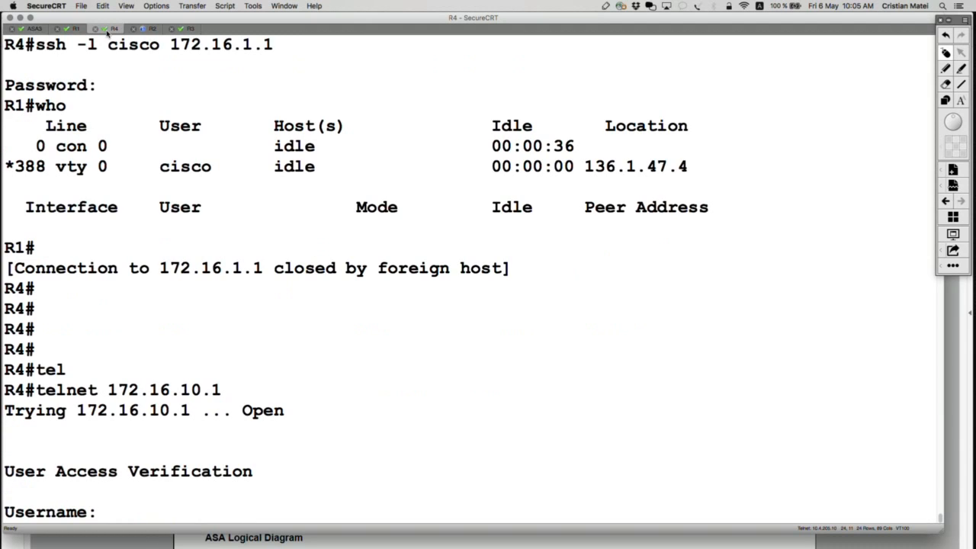
# Log in to R1 as cisco with the account password, run the who command and highlight the session's source location.
pyautogui.write('cisco')
pyautogui.press('Return')
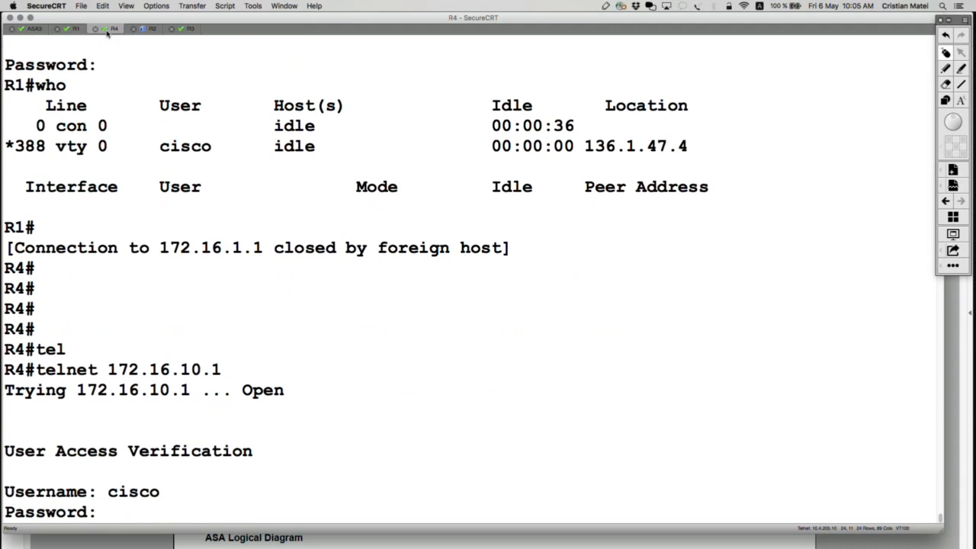
pyautogui.press('Return')
pyautogui.write('who')
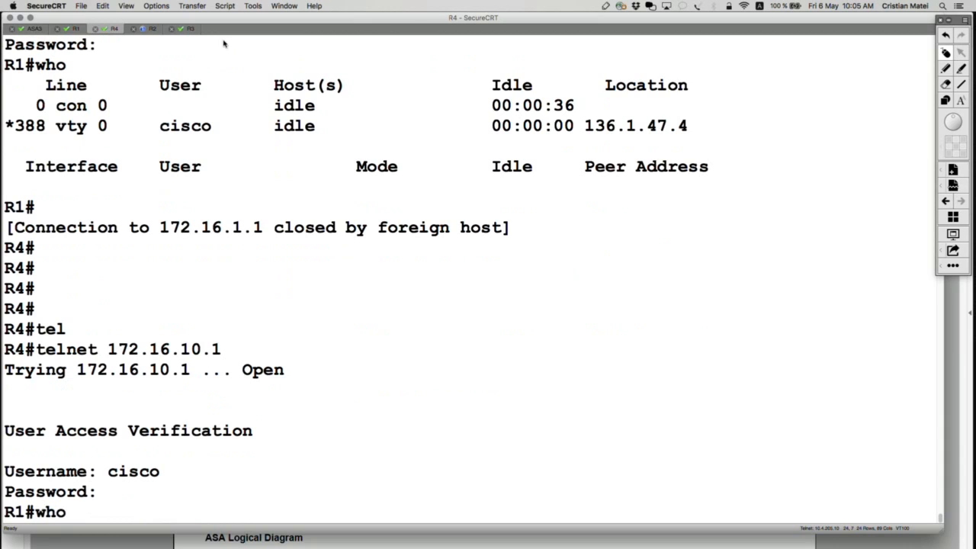
pyautogui.press('Return')
pyautogui.moveTo(690, 432); pyautogui.dragTo(534, 435)
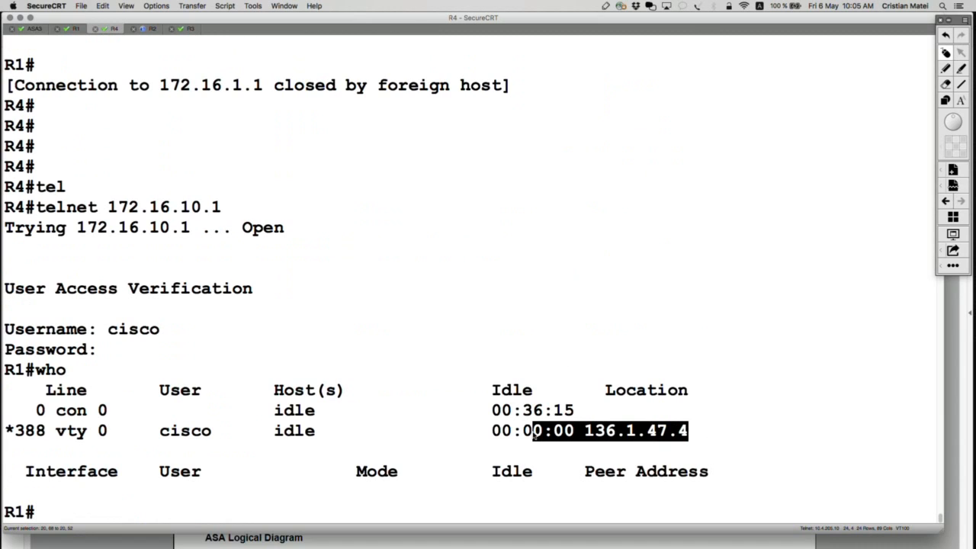
# Run show conn detail on ASA3 and highlight the Telnet connection's inside endpoint and flags.
pyautogui.click(35, 29)
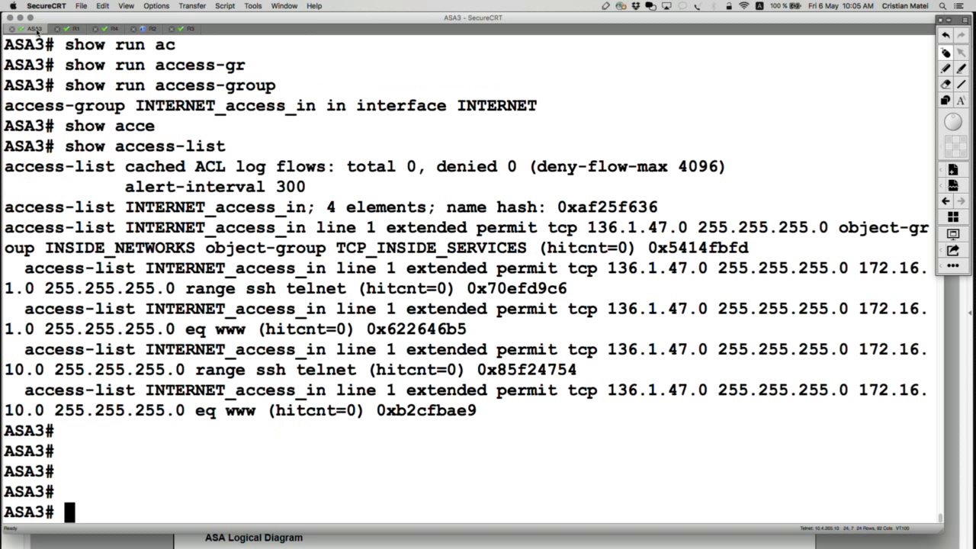
pyautogui.press('Return')
pyautogui.press('Return')
pyautogui.write('show conn')
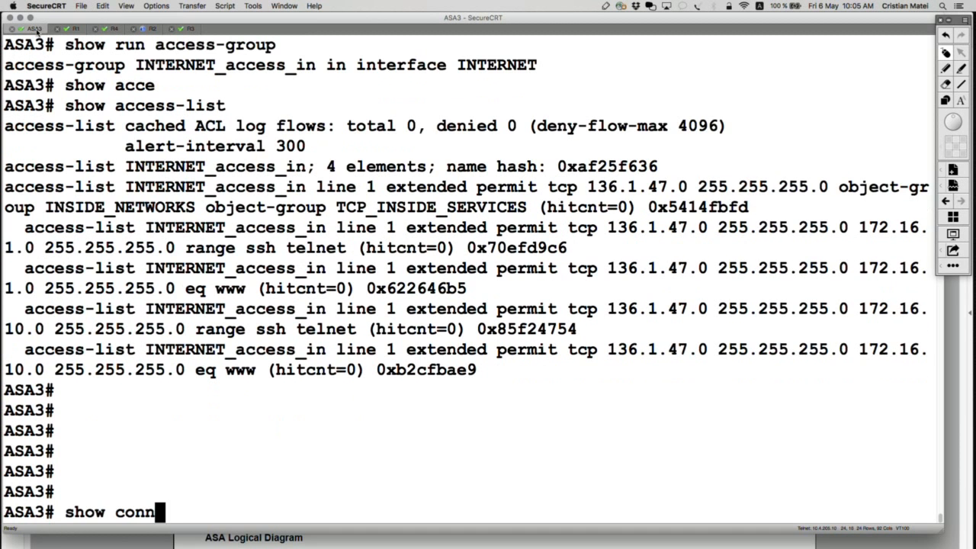
pyautogui.press('Tab')
pyautogui.write('de')
pyautogui.press('Tab')
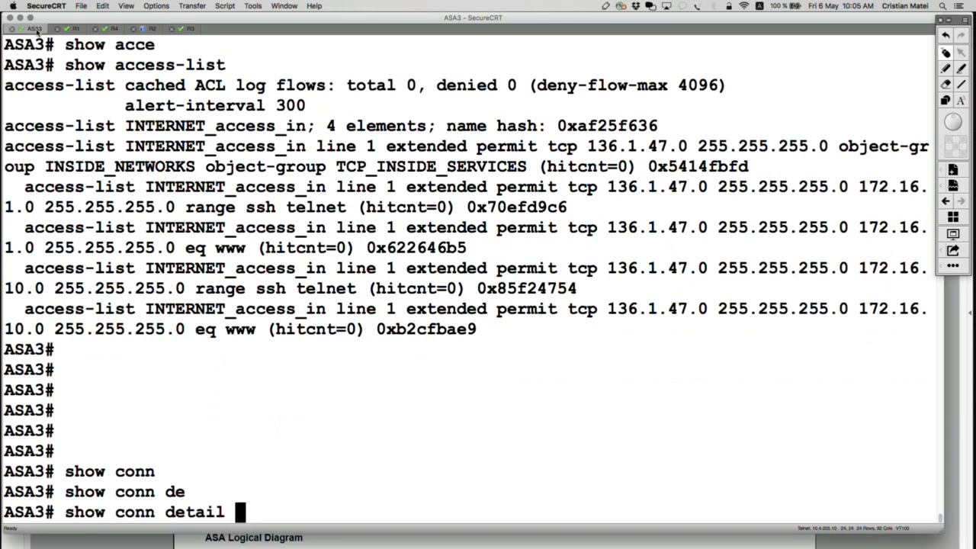
pyautogui.press('Return')
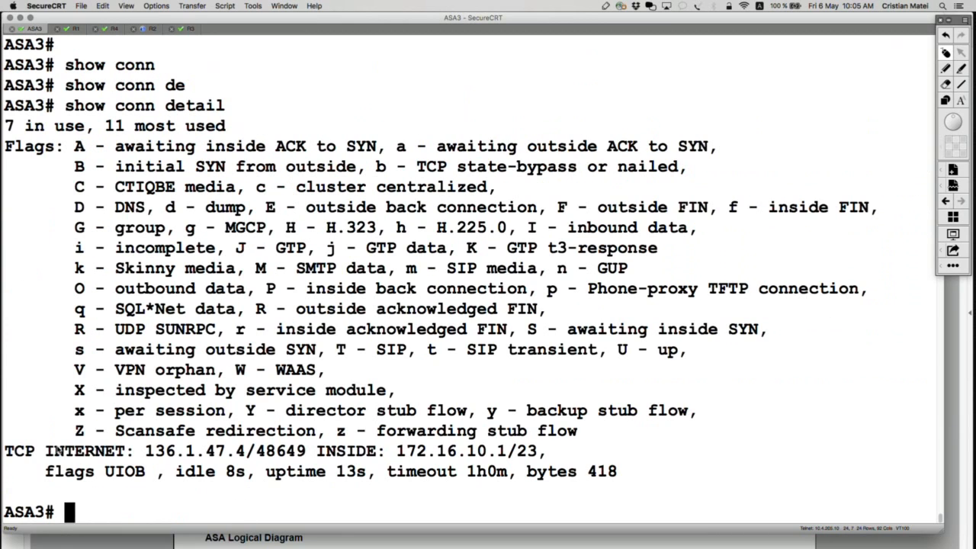
pyautogui.moveTo(4, 451); pyautogui.dragTo(546, 453)
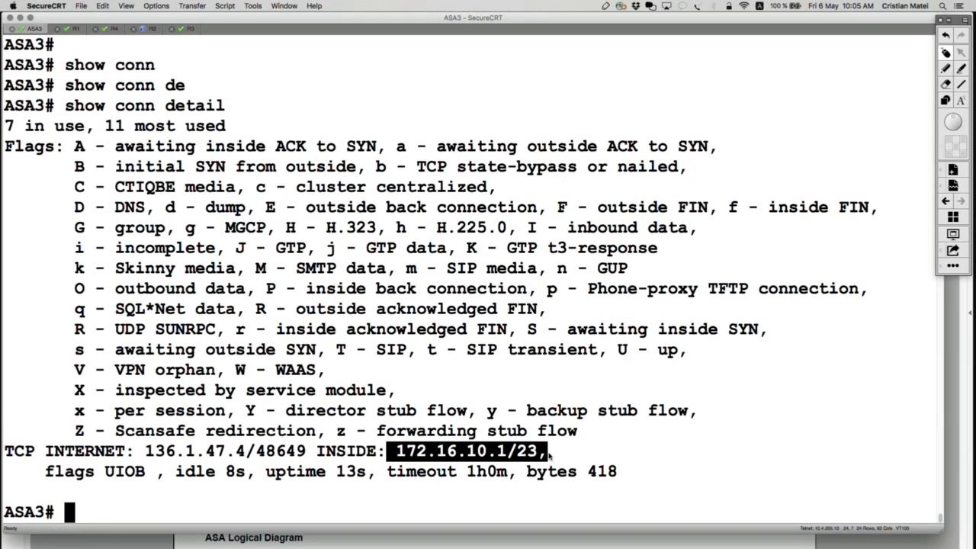
pyautogui.moveTo(148, 473); pyautogui.dragTo(112, 473)
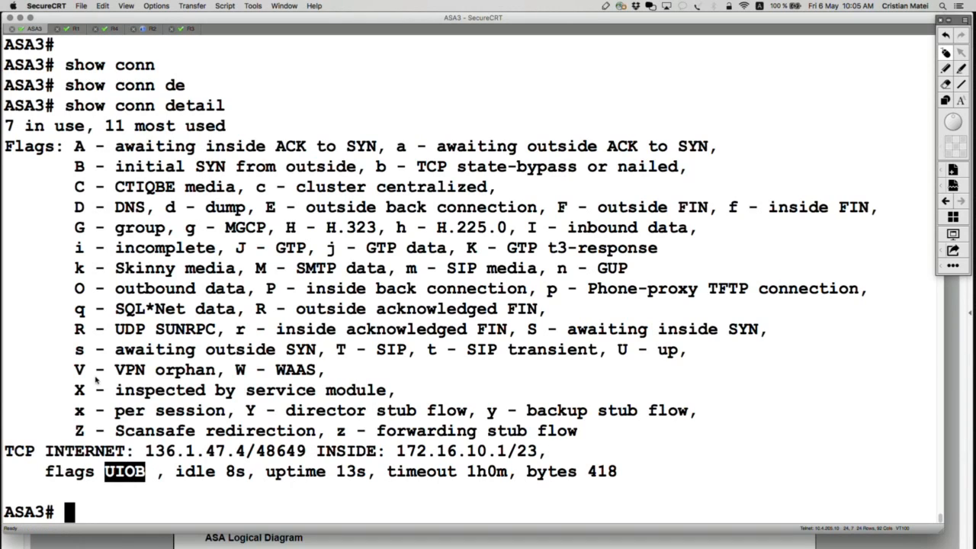
# Return to the R4 session, exit the Telnet login and open SSH to 172.16.1.1 as cisco, entering the account password.
pyautogui.click(113, 28)
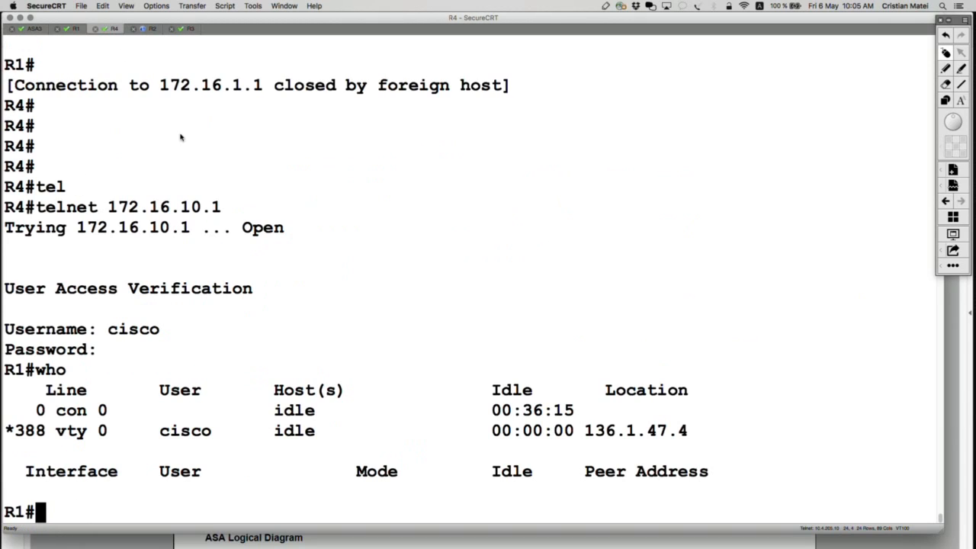
pyautogui.write('exit')
pyautogui.press('Return')
pyautogui.press('Up')
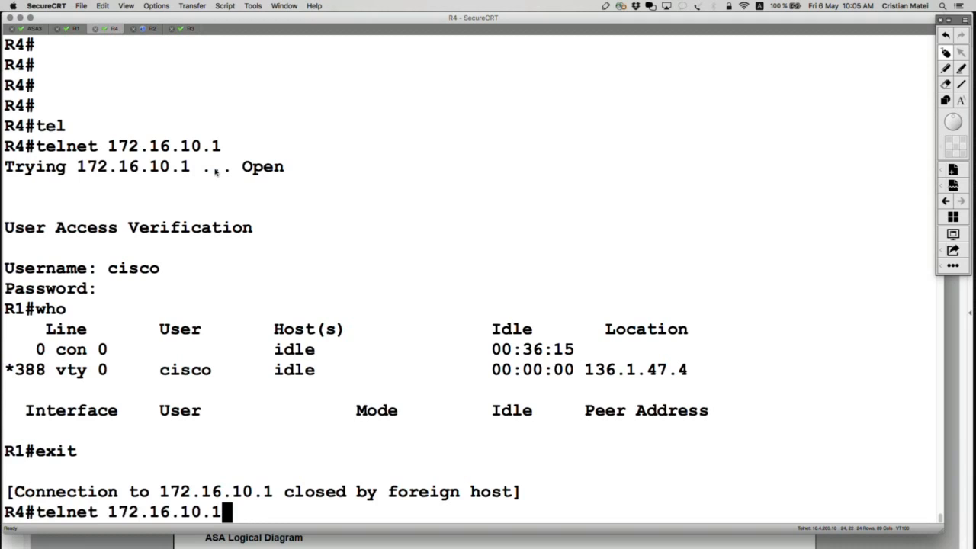
pyautogui.press('Up')
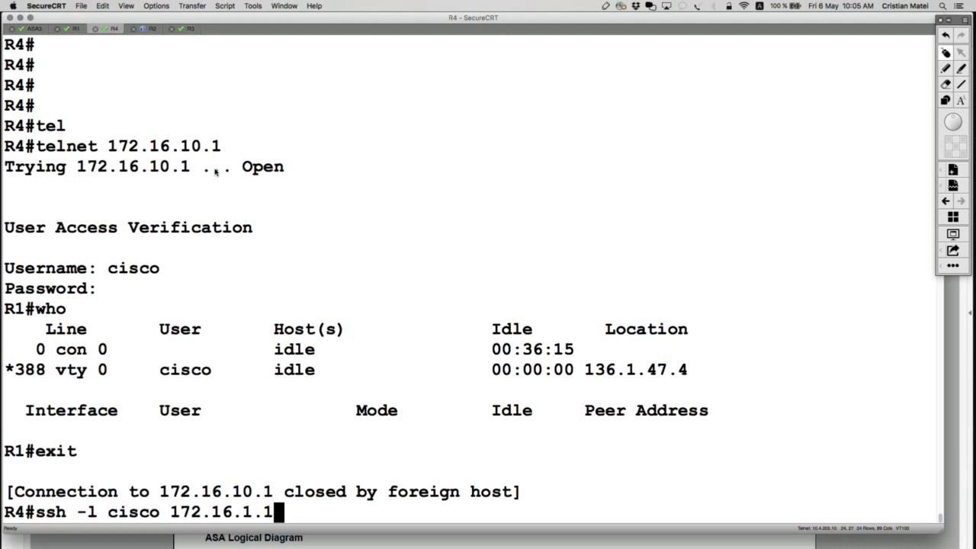
pyautogui.press('Return')
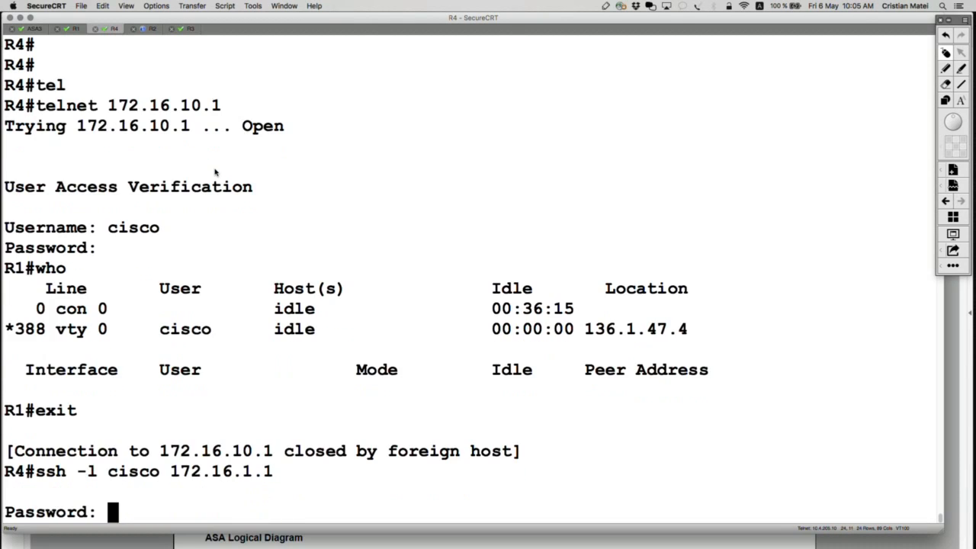
pyautogui.press('Return')
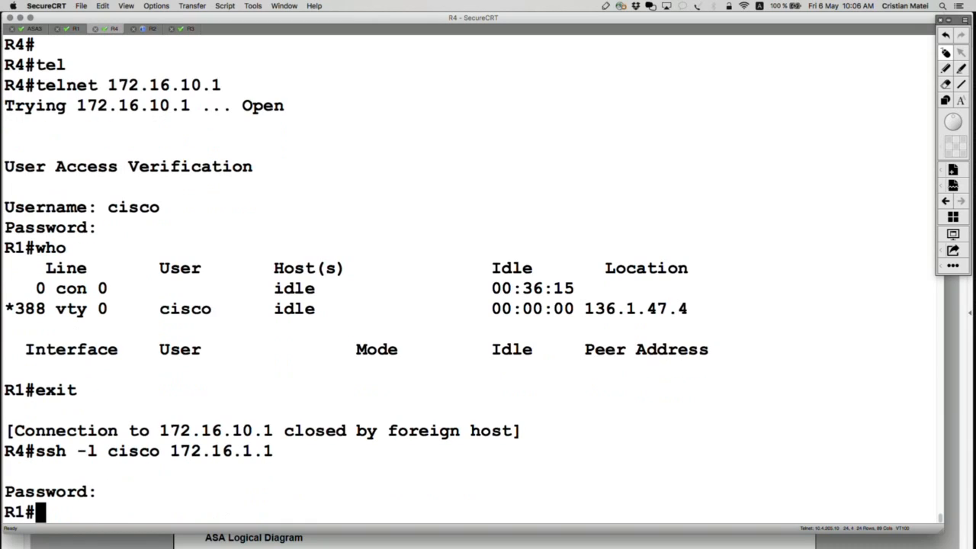
pyautogui.write('who')
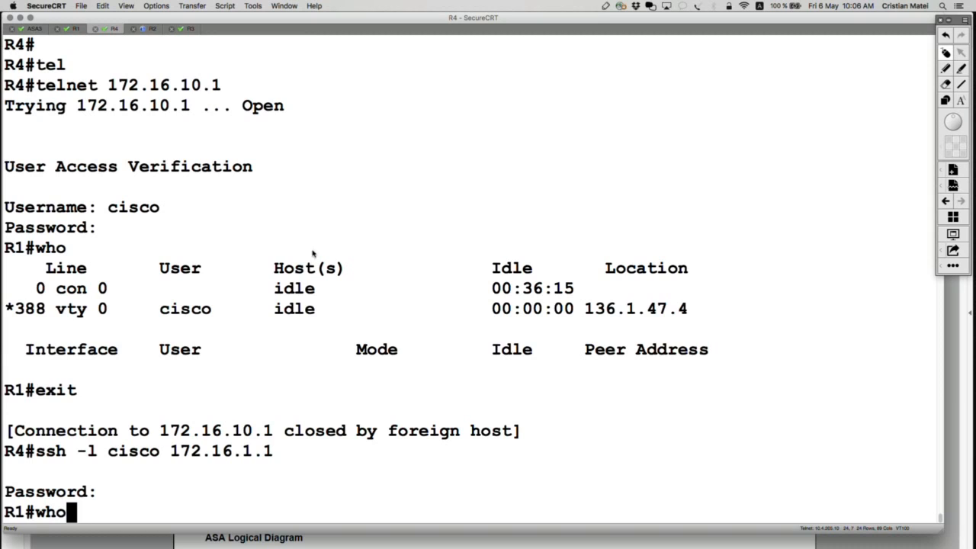
pyautogui.write('w')
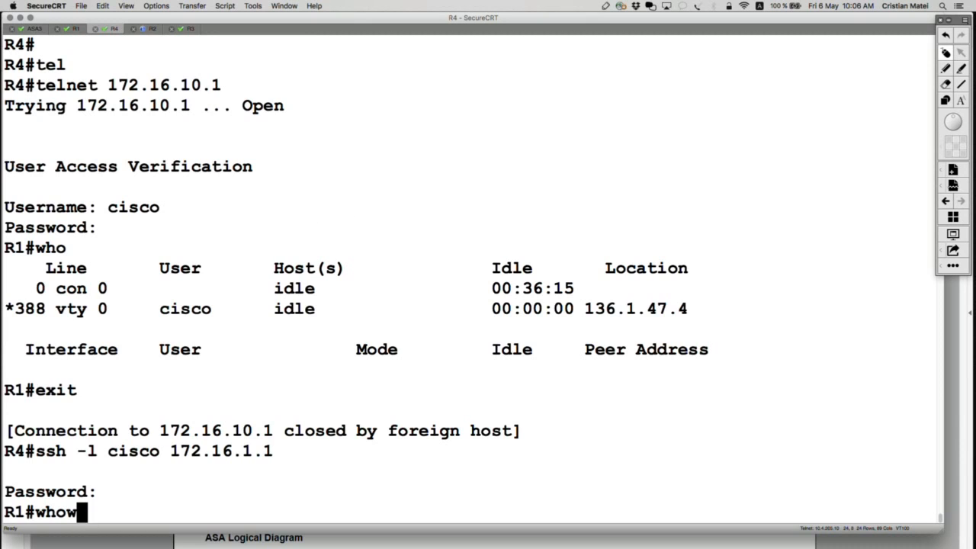
pyautogui.write('ho')
pyautogui.press('Return')
pyautogui.write('whowh')
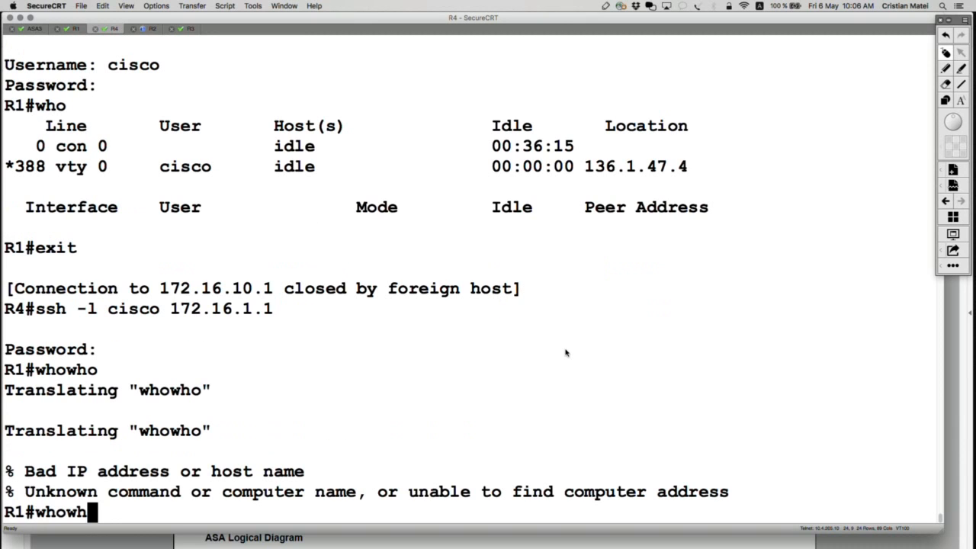
pyautogui.press('Return')
# Run the who command in the SSH session on R1 and highlight the connected user's source location.
pyautogui.write('whowh')
pyautogui.press('BackSpace')
pyautogui.press('BackSpace')
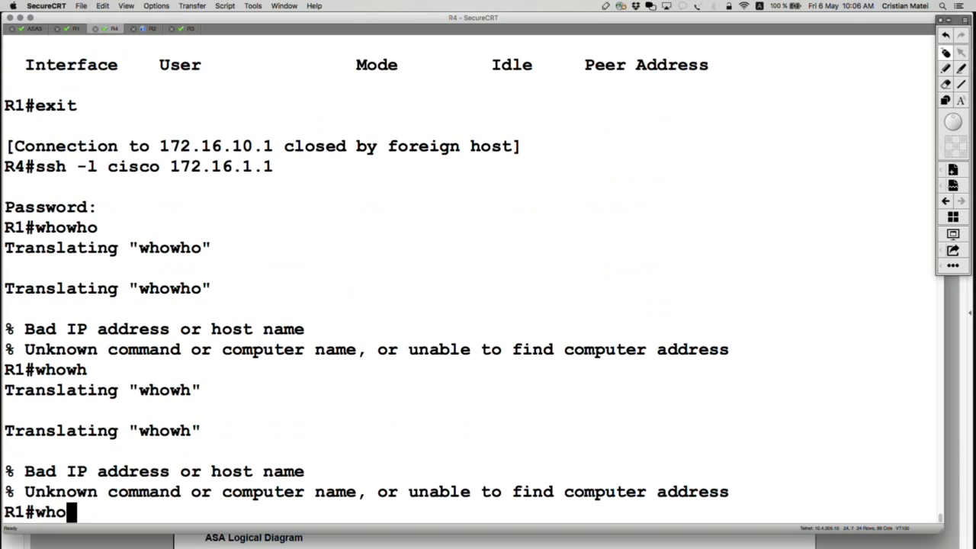
pyautogui.press('Return')
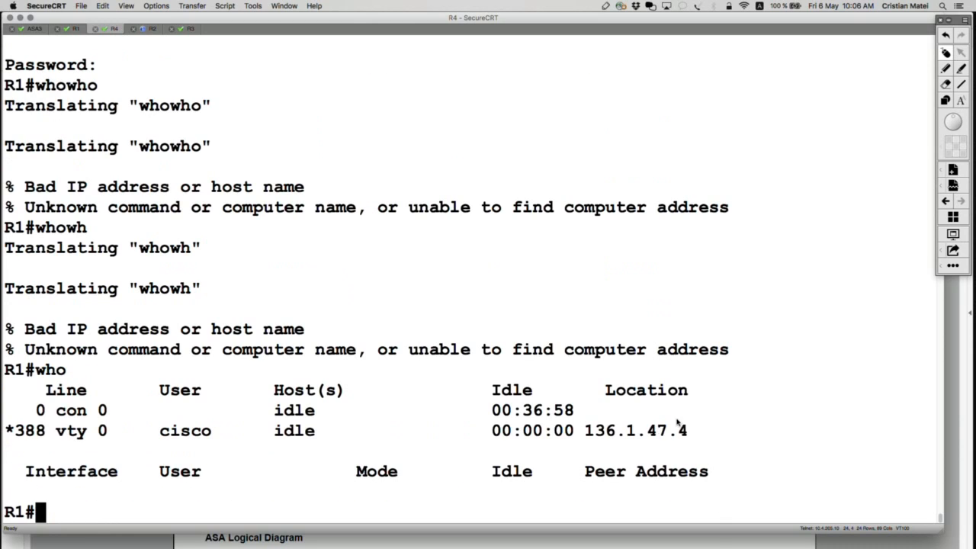
pyautogui.moveTo(688, 431); pyautogui.dragTo(564, 432)
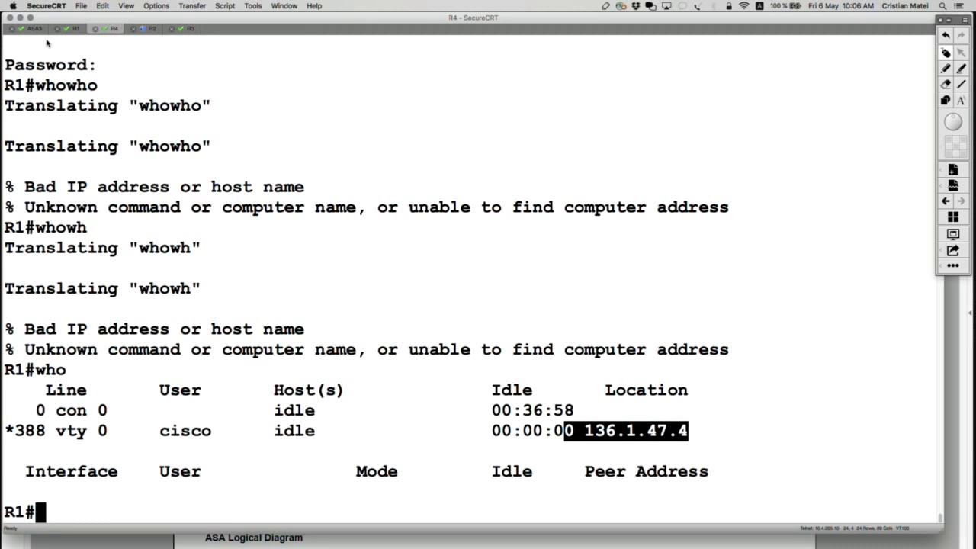
# Rerun show conn detail on ASA3 and highlight the SSH connection's inside endpoint, flags and byte count.
pyautogui.click(34, 29)
pyautogui.press('Up')
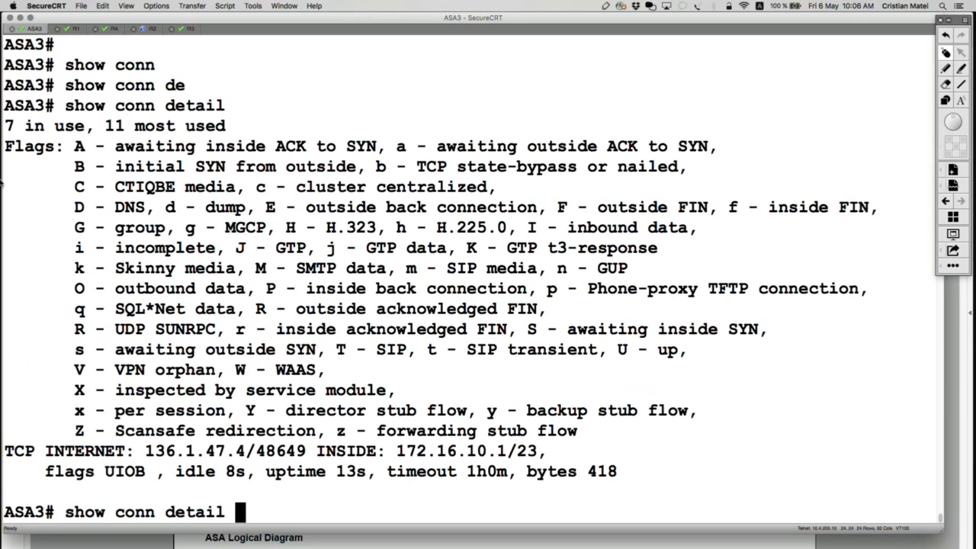
pyautogui.press('Return')
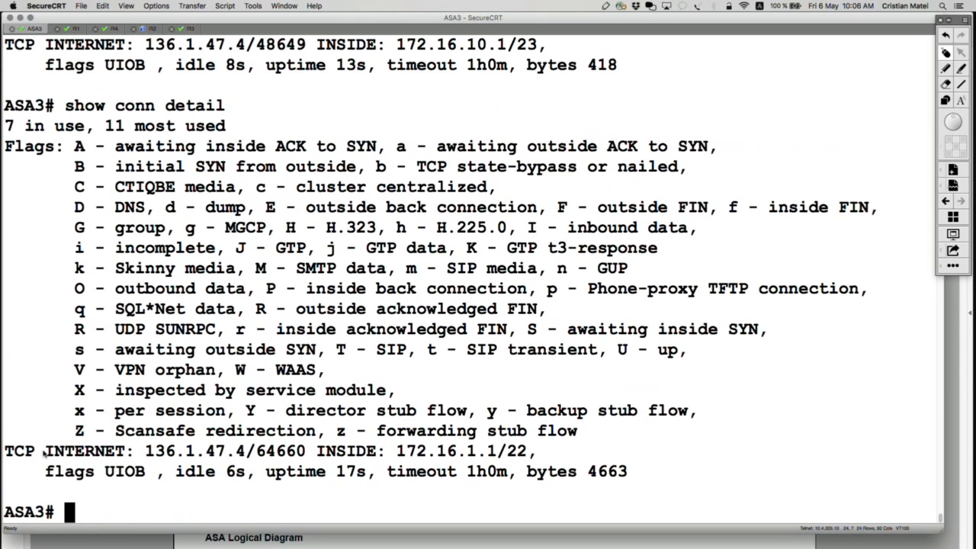
pyautogui.moveTo(43, 452); pyautogui.dragTo(532, 453)
pyautogui.click(322, 453)
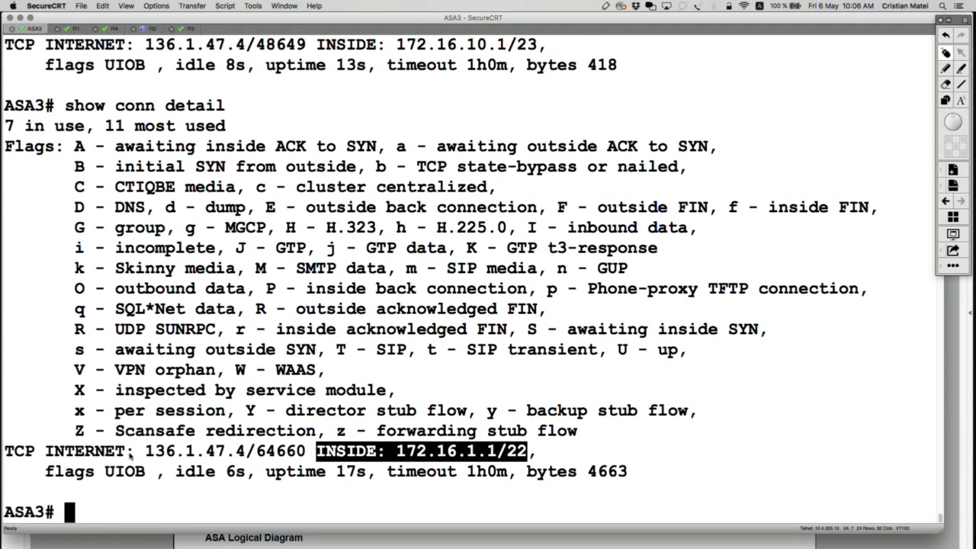
pyautogui.moveTo(145, 472); pyautogui.dragTo(48, 471)
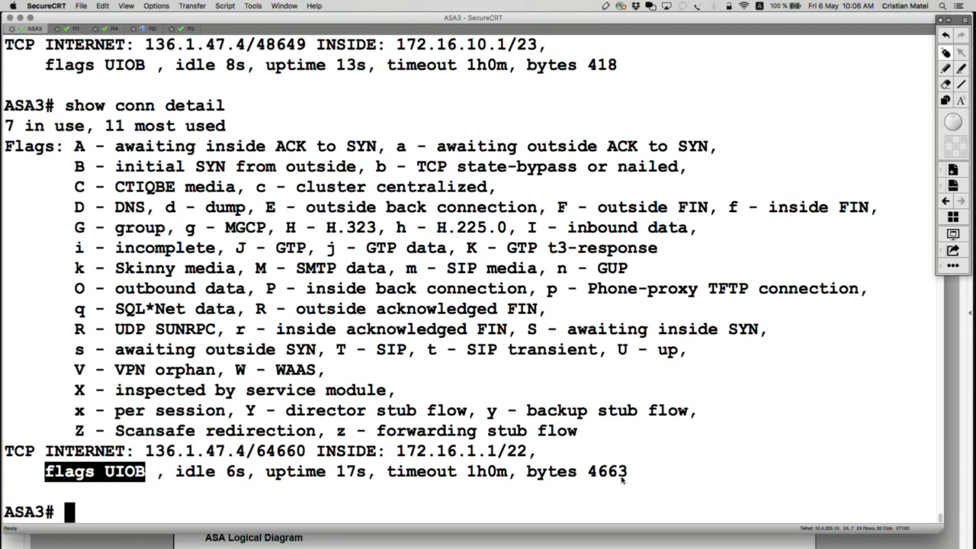
pyautogui.moveTo(626, 473); pyautogui.dragTo(530, 473)
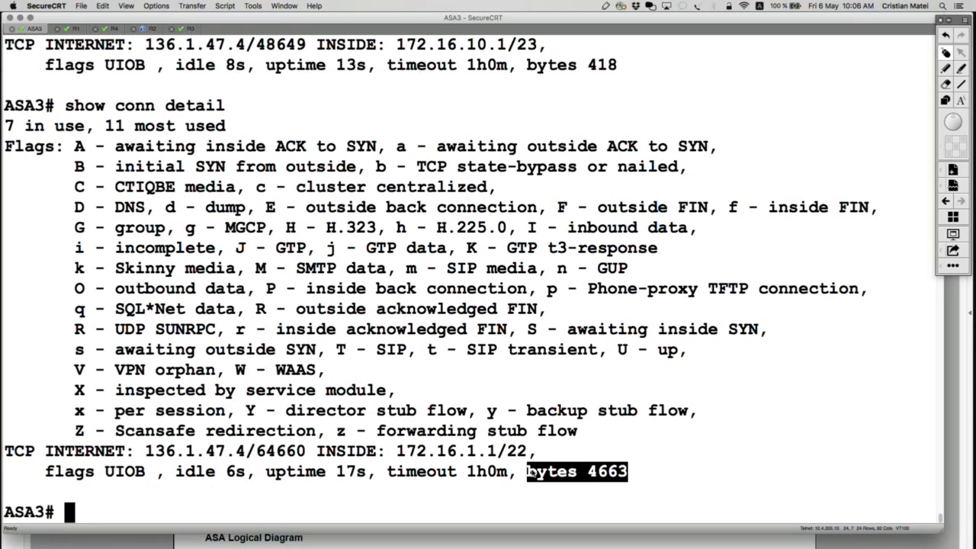